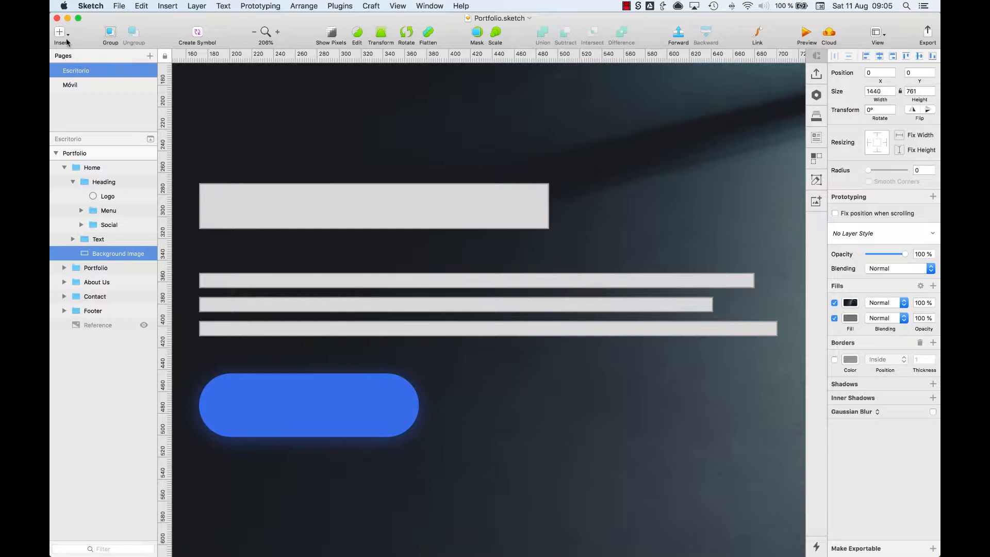
- Insert a text layer above the light heading block with the placeholder text "klajsdkjsaldkadasdklasd"
left_click(66, 39)
left_click(144, 97)
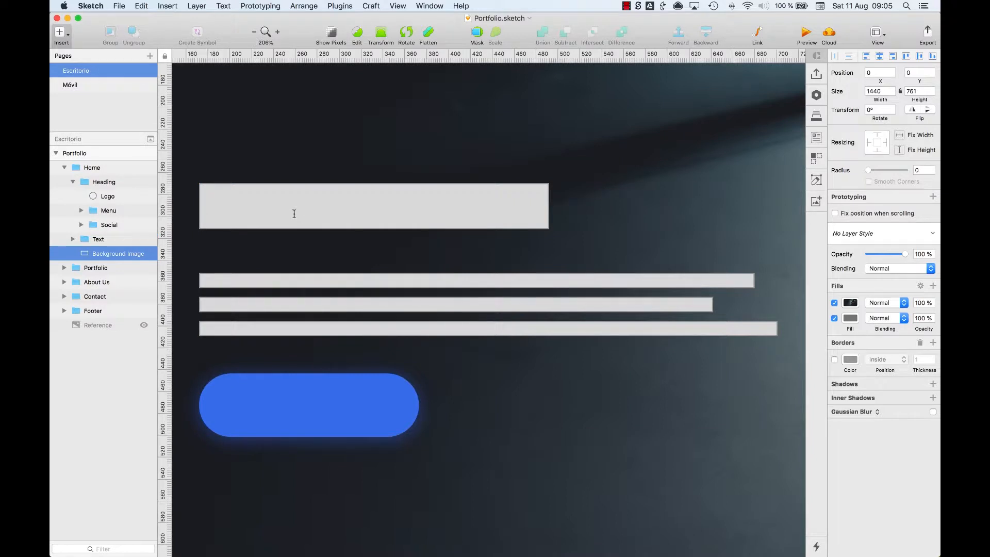
left_click(232, 136)
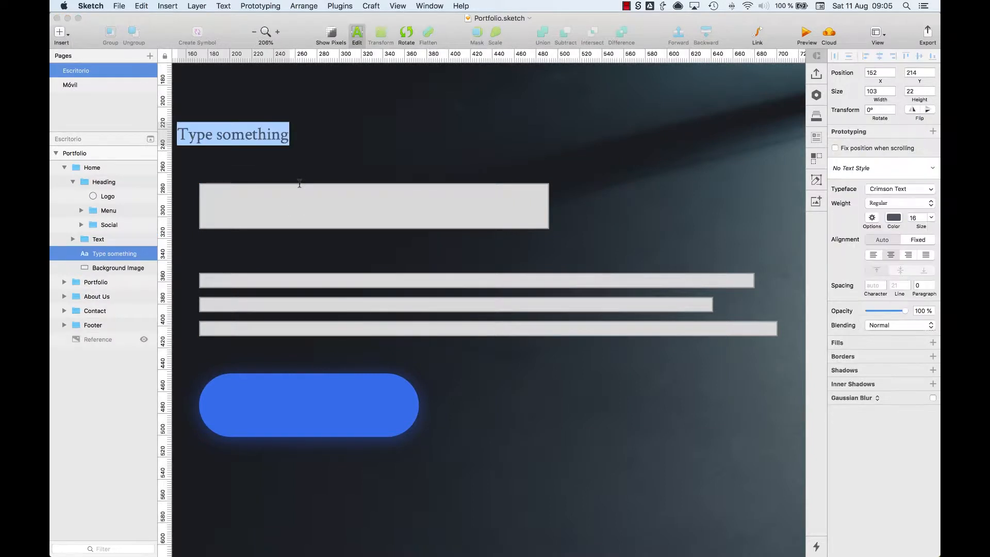
type("klajsdkjs")
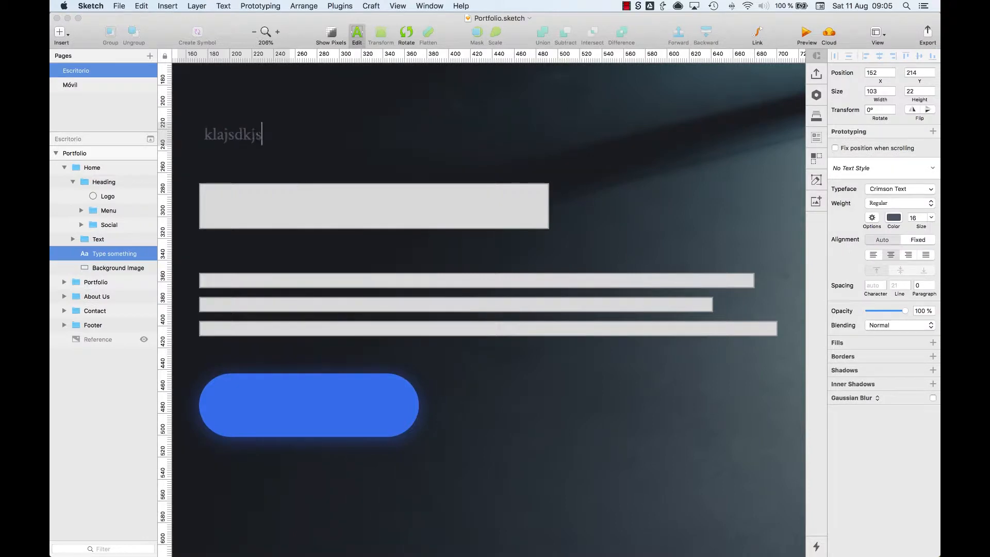
type("aldkadasdklasdklasd")
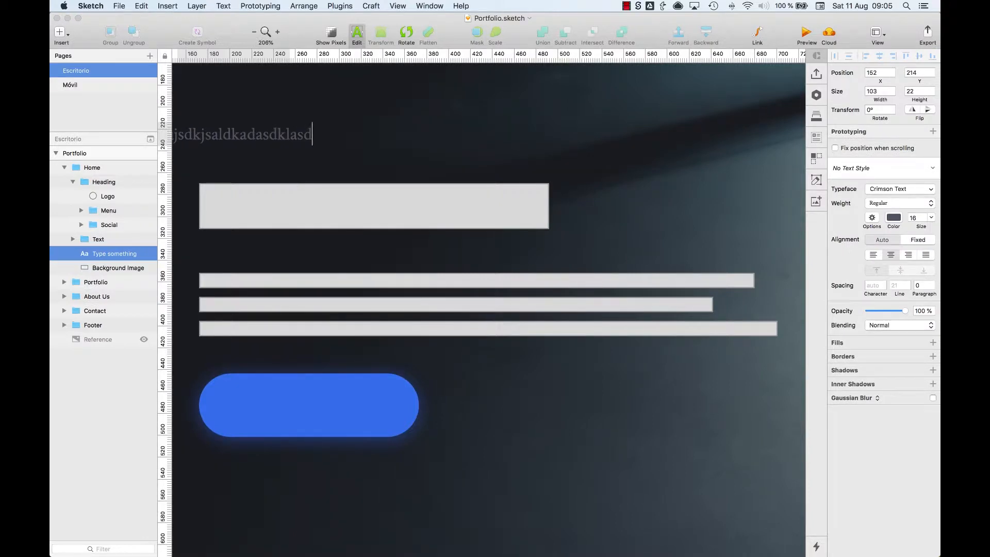
key("Escape")
- Draw a fixed-size text box about 486 × 247 across the hero image and fill it with random placeholder characters
key("super+0")
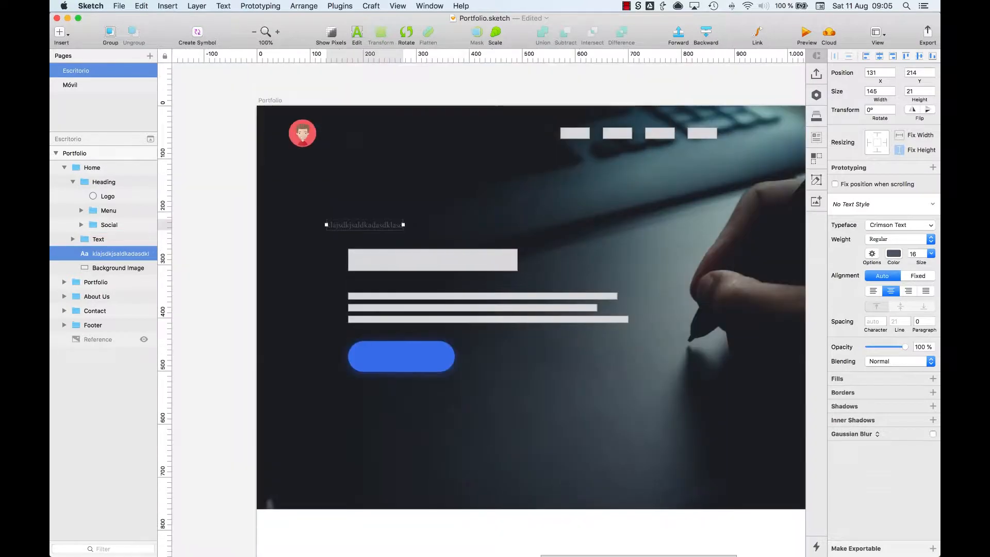
left_click_drag(408, 180, 664, 308)
type("klasjdkj")
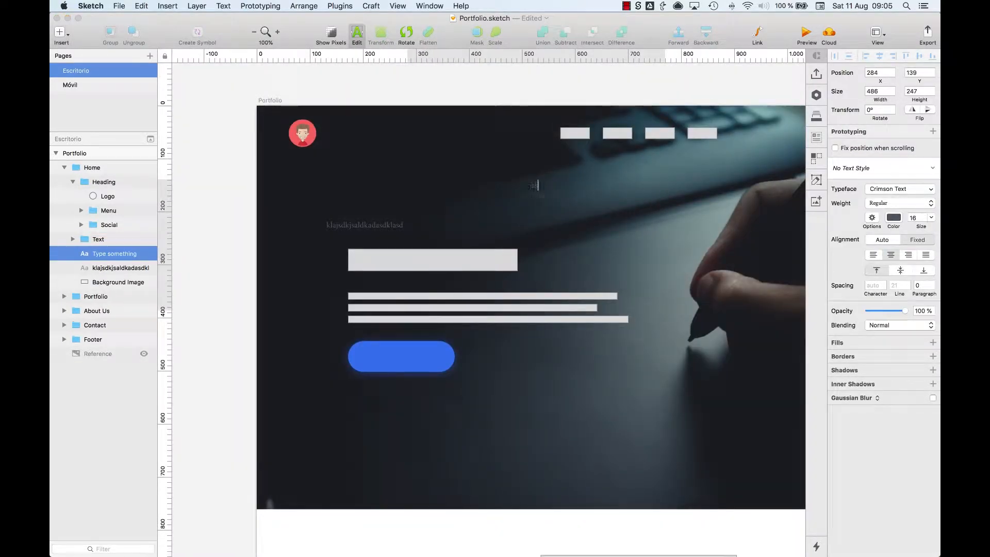
type("jlkjkjkjldkasdlkjasdkljfaskldjflkajdlkfjalksdjflkasjdlkfj")
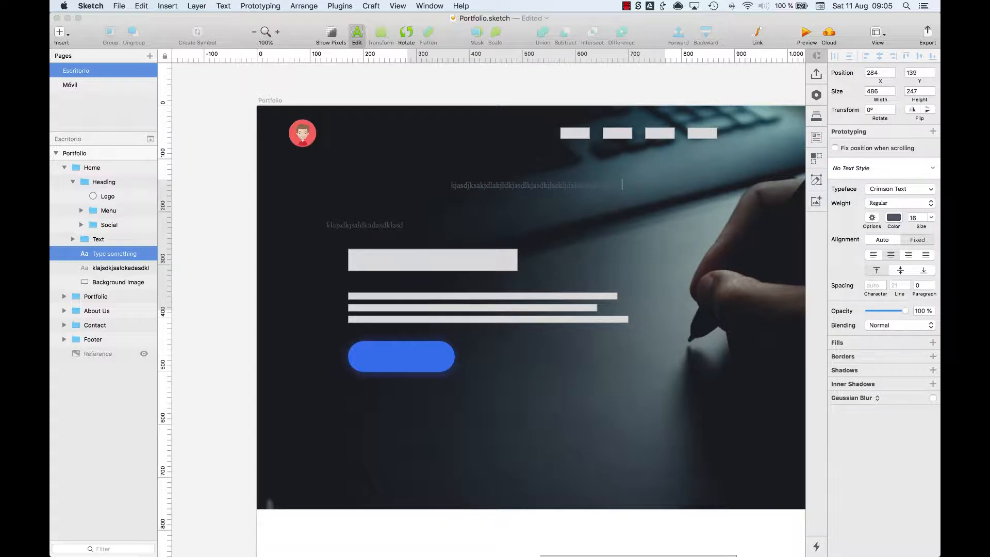
type("jasljkdajkld")
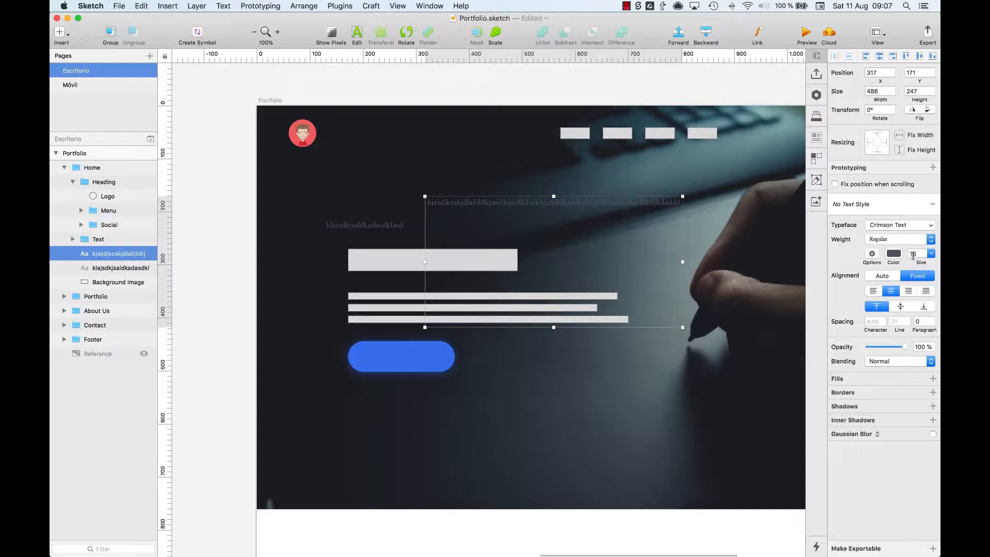
- Try left and centre alignment on the large placeholder text box, ending with right alignment
left_click(870, 291)
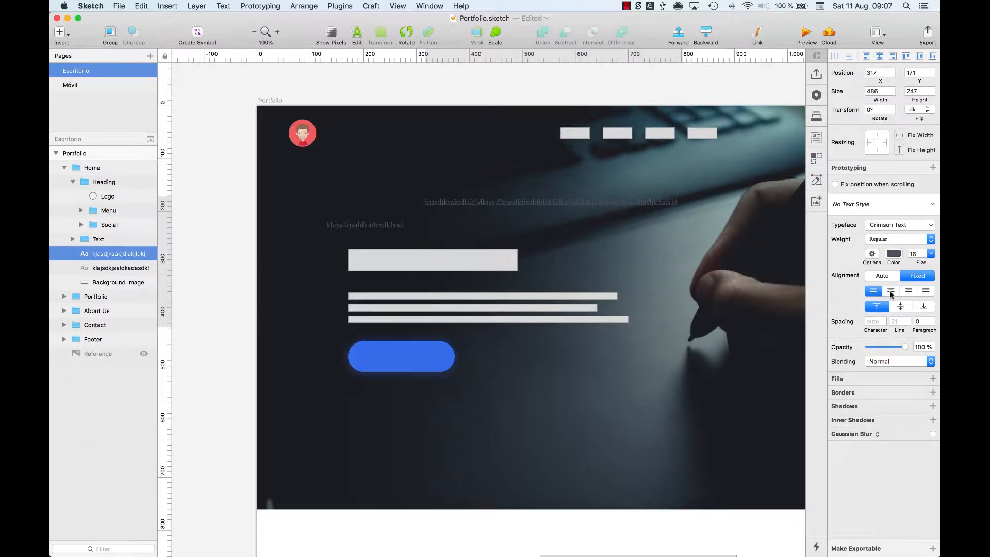
left_click(891, 292)
left_click(907, 292)
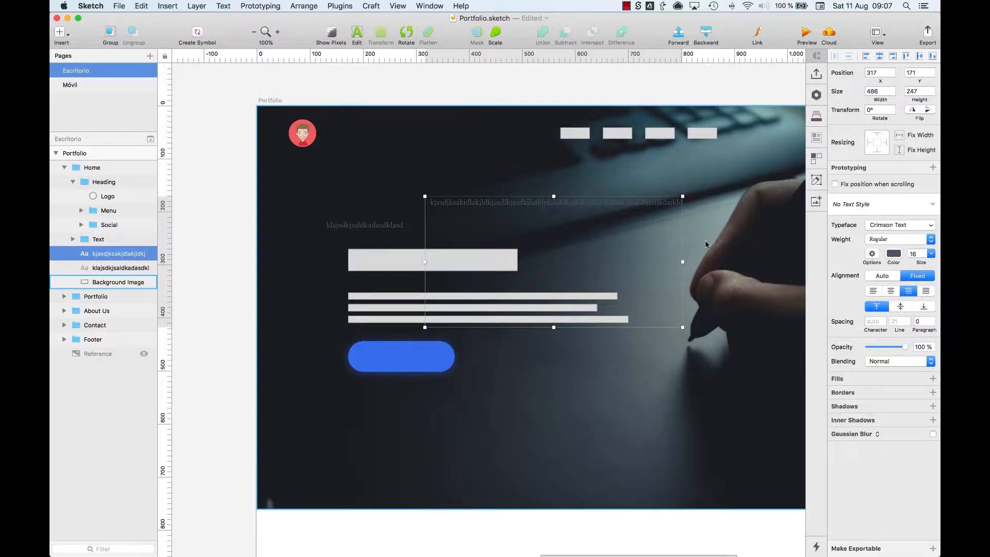
- Narrow the right-aligned text box to about 211 wide and set its text color to white, FFFFFF
left_click_drag(683, 262, 644, 267)
left_click(894, 253)
left_click_drag(864, 287, 782, 249)
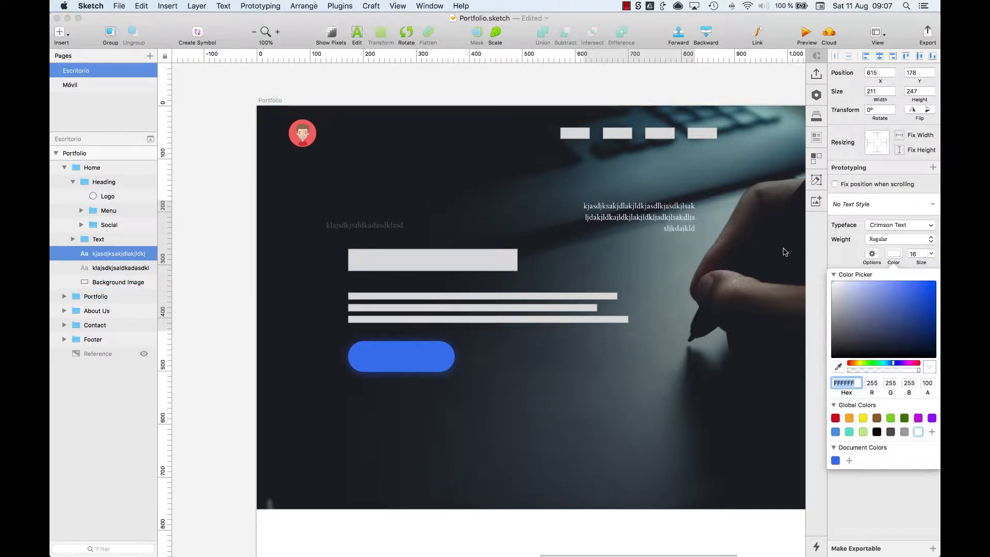
left_click(893, 253)
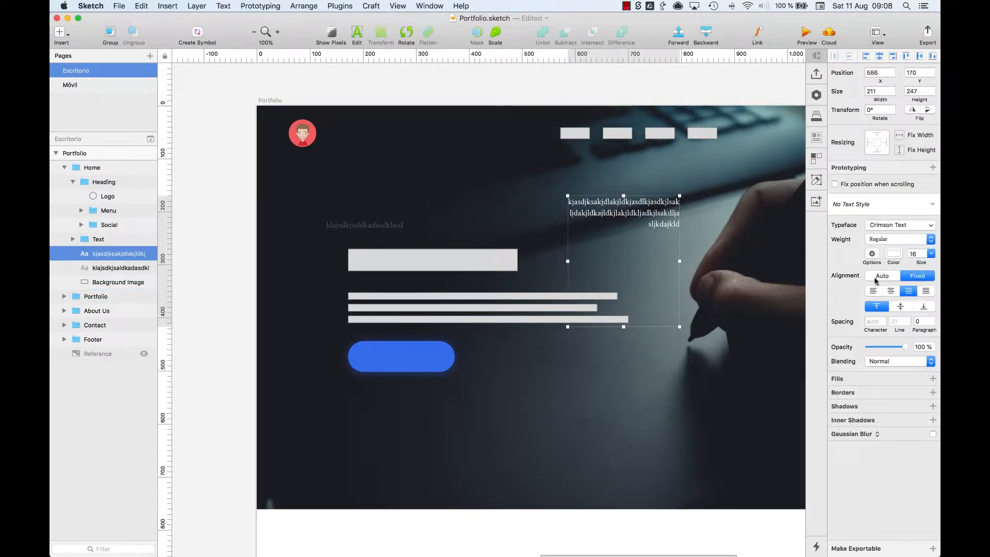
- Switch the white text to Auto width, return it to Fixed, and narrow the box to about 226 wide
left_click(875, 277)
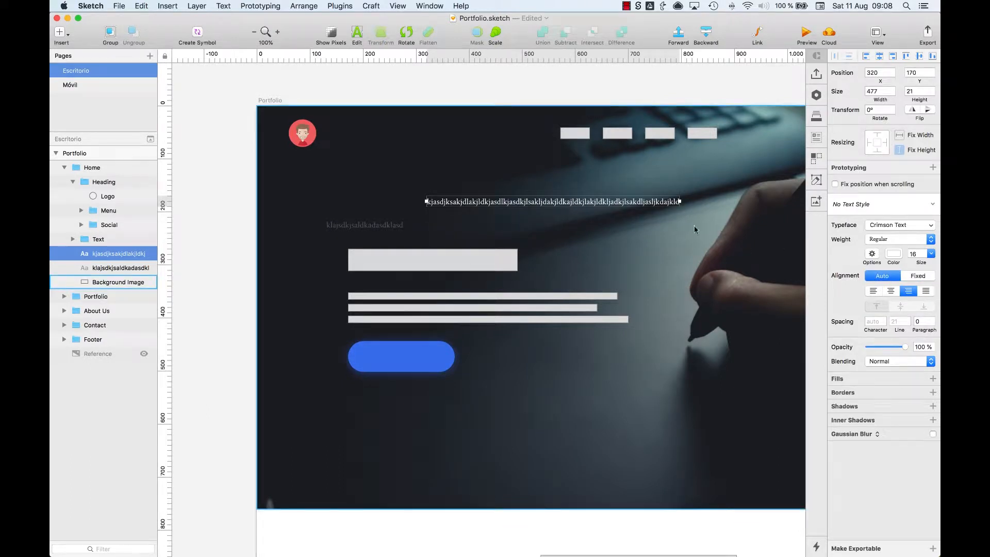
left_click(917, 277)
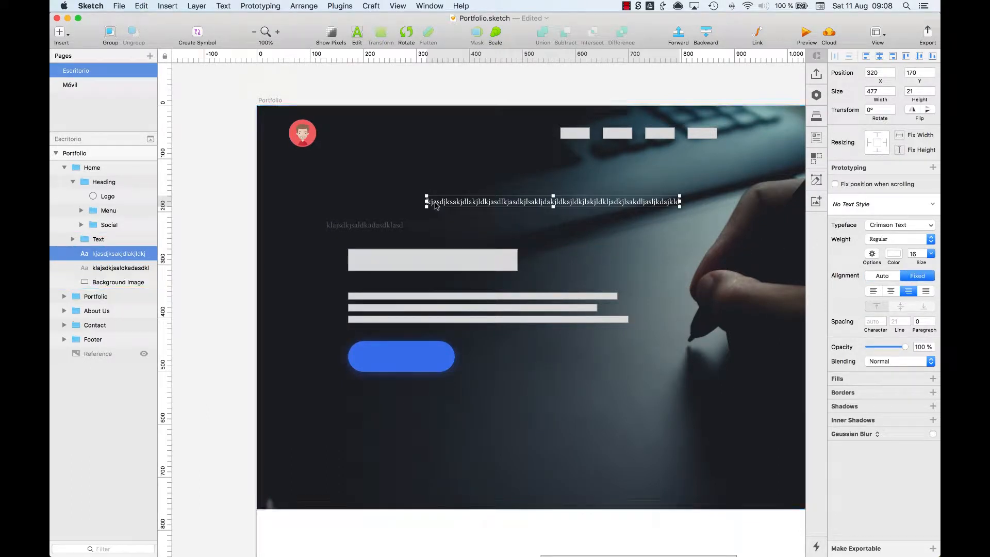
left_click_drag(426, 201, 560, 217)
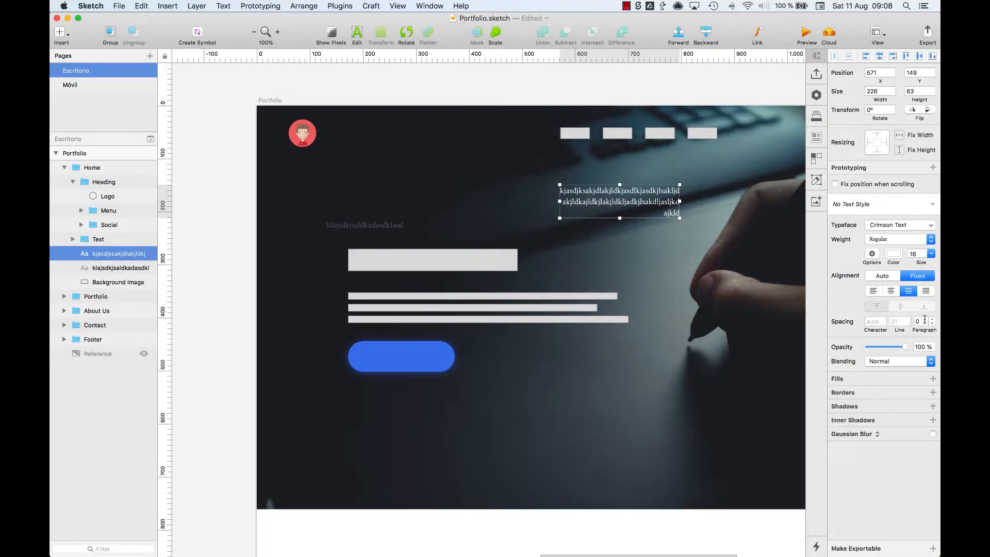
- Apply a double underline to the white placeholder text, inspect it up close, and restore plain decoration
left_click(873, 256)
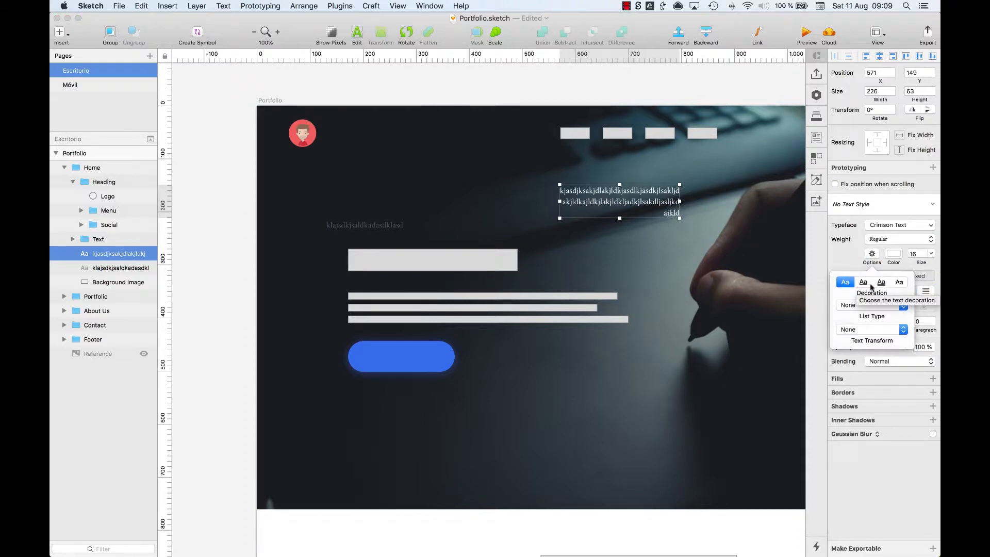
left_click(881, 282)
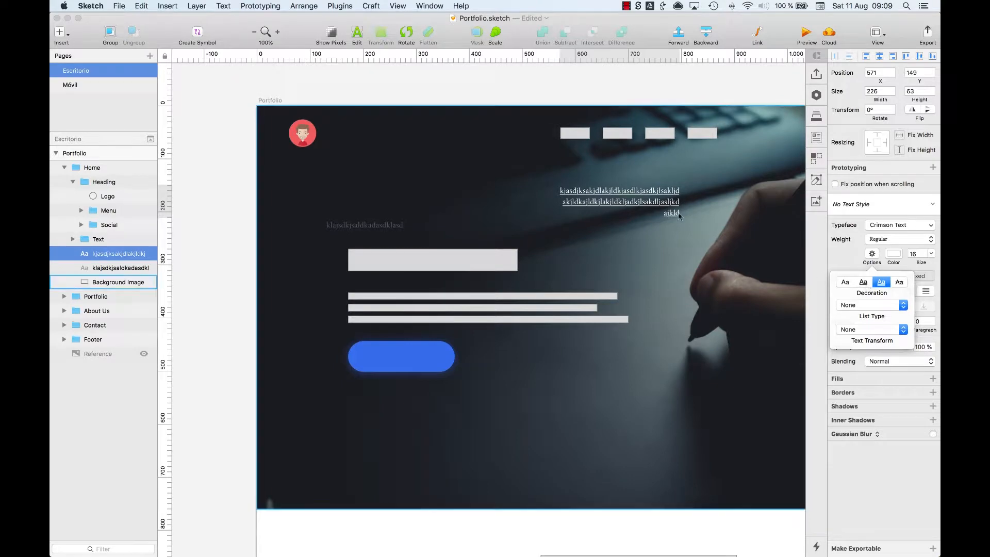
key("super+2")
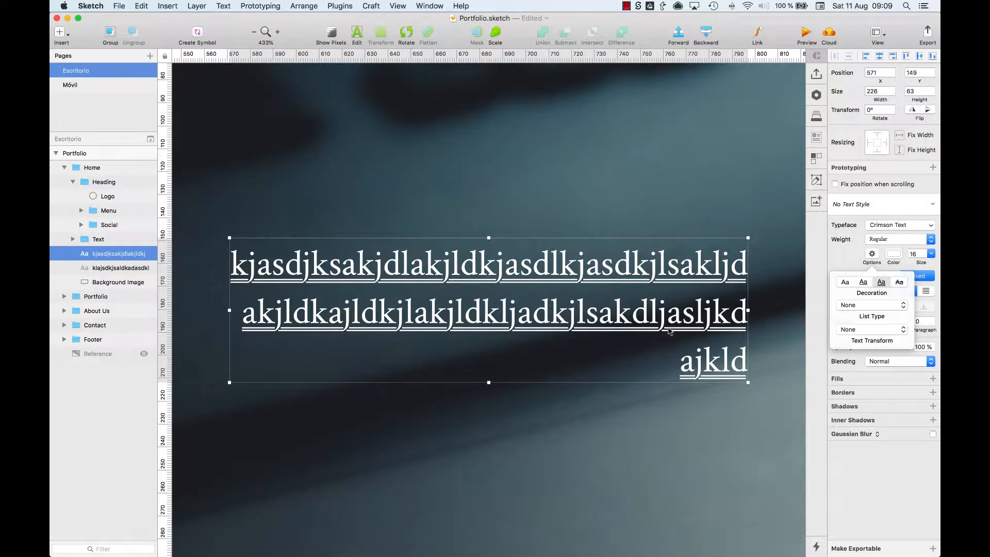
left_click(845, 283)
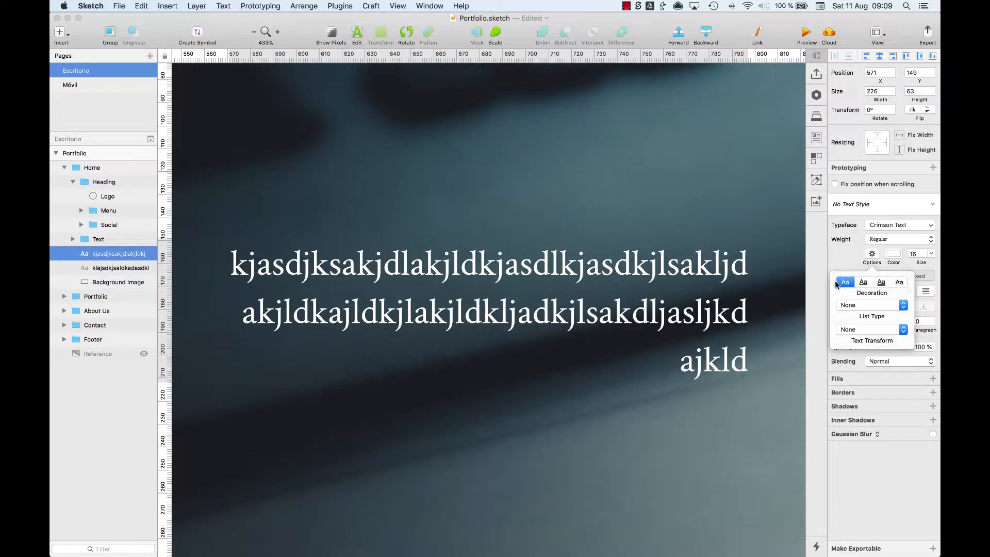
- Set the white placeholder text's list type to Numbered and change it to Bullet
left_click(855, 305)
left_click(850, 314)
left_click(850, 307)
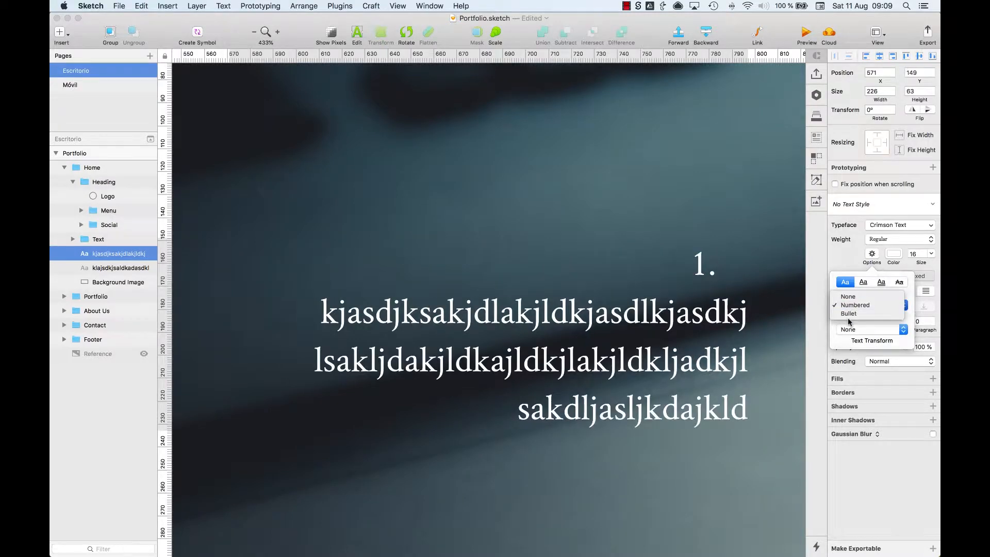
left_click(848, 313)
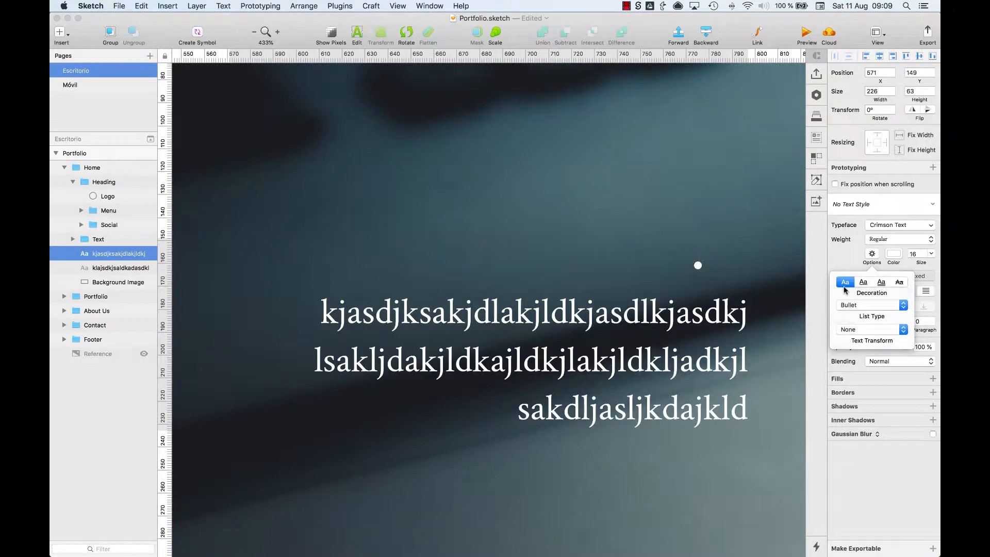
- Set the white placeholder text's transform to Uppercase and switch it to Lowercase, closing the text options
left_click(850, 330)
left_click(851, 337)
left_click(846, 330)
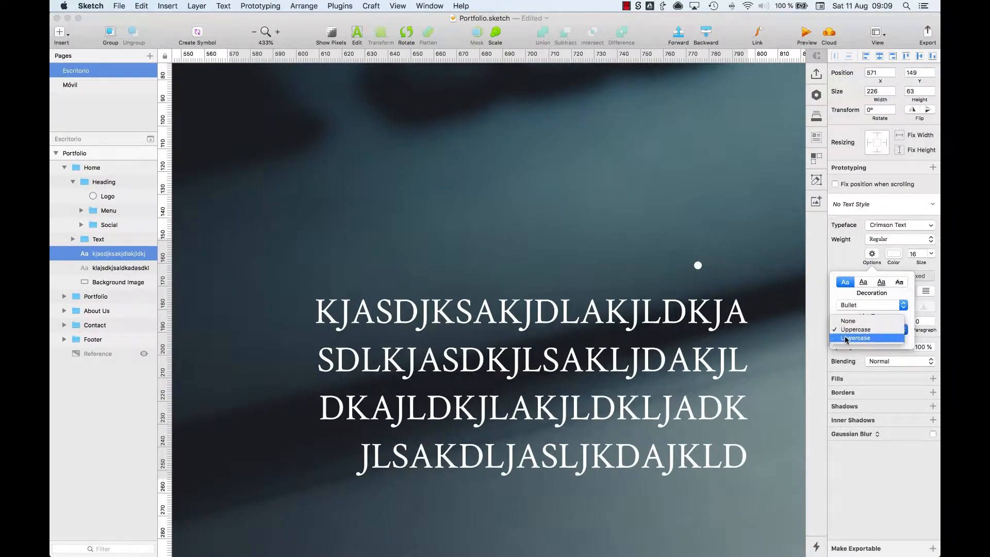
left_click(846, 339)
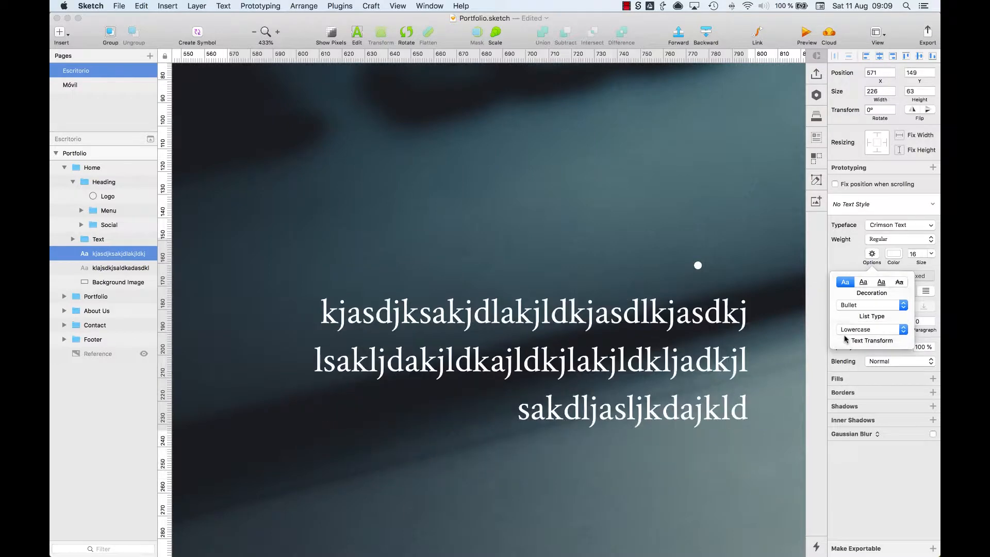
left_click(611, 221)
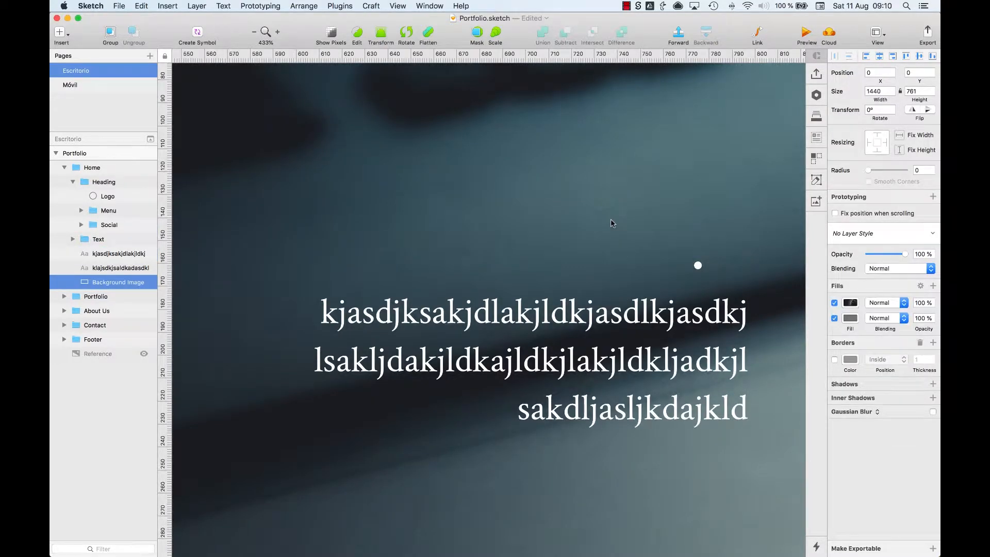
- Delete the white bulleted placeholder text box, keeping the dark placeholder line above the heading block
key("super+minus")
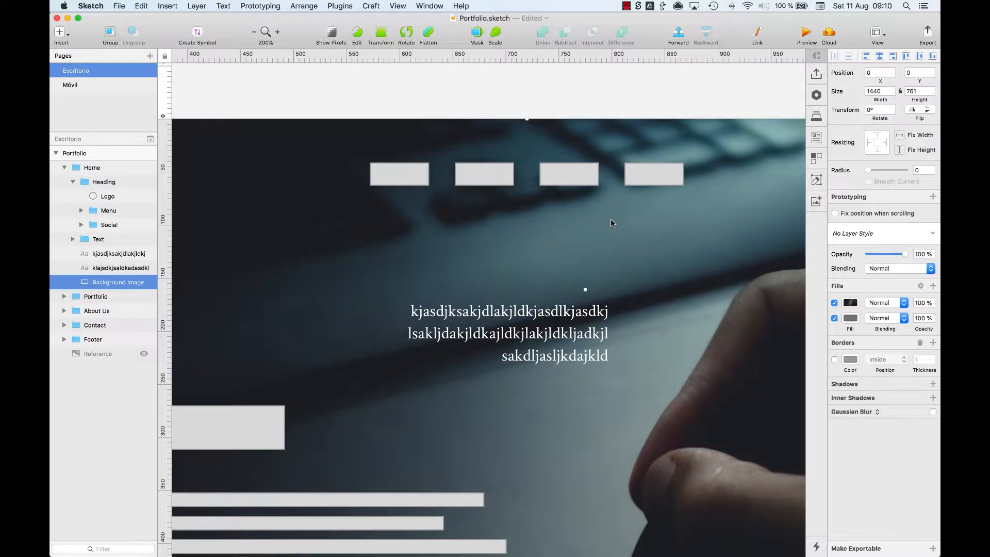
key("super+minus")
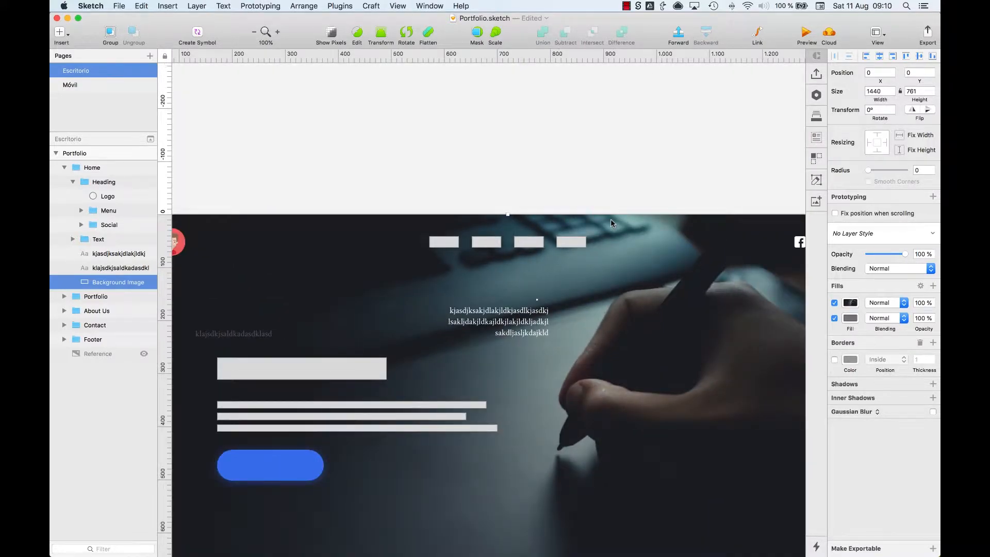
left_click(520, 333)
left_click(261, 338, "shift")
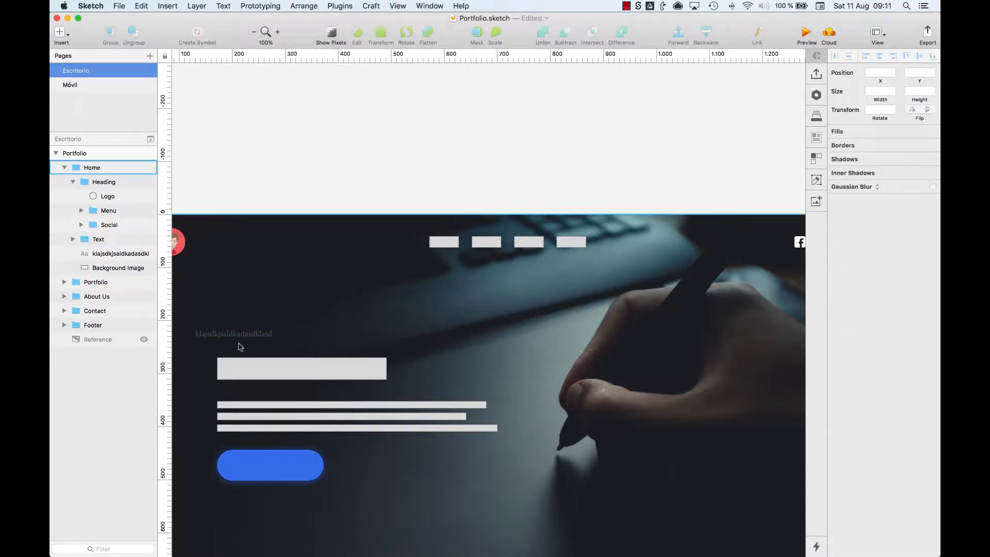
- Replace the remaining dark placeholder text above the heading block with "Welcome!"
left_click(240, 338)
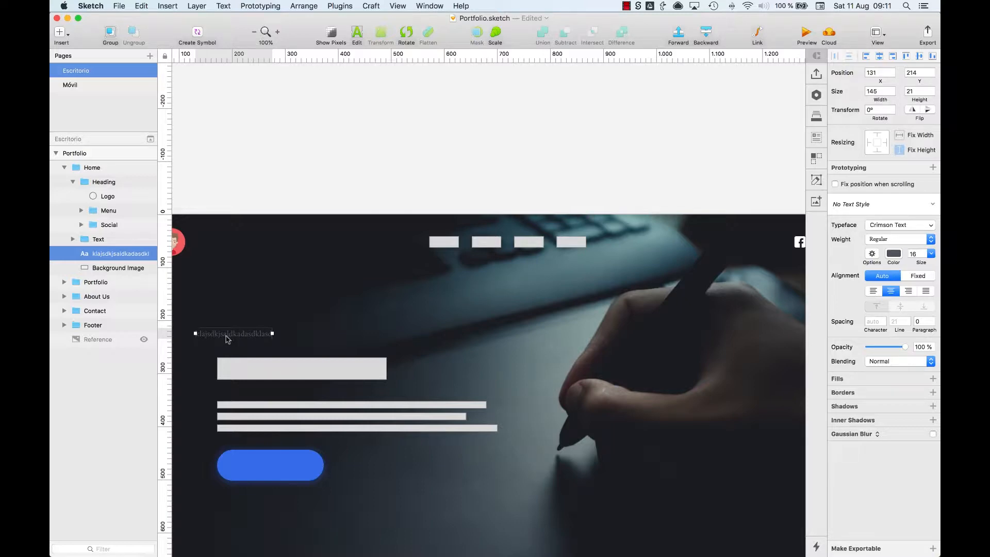
key("super+2")
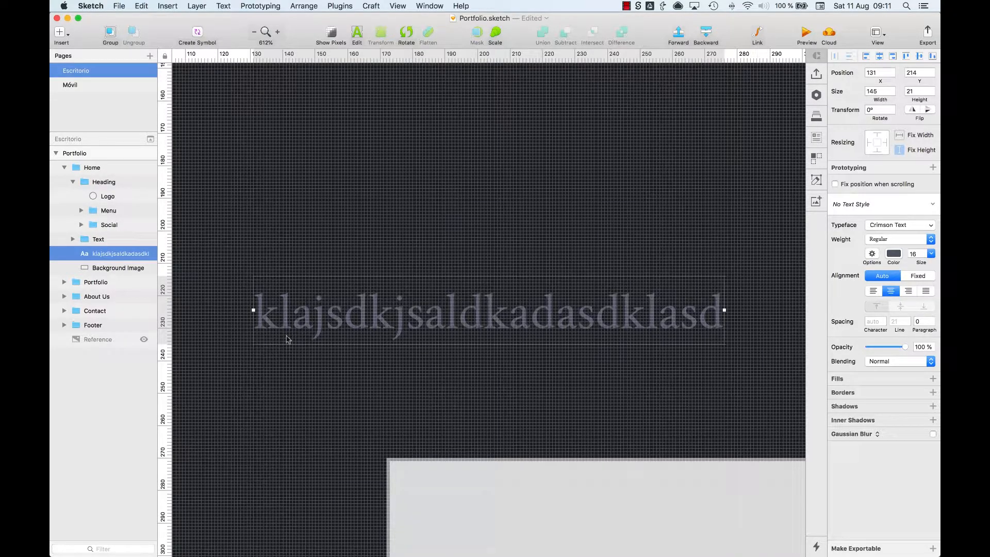
double_click(315, 333)
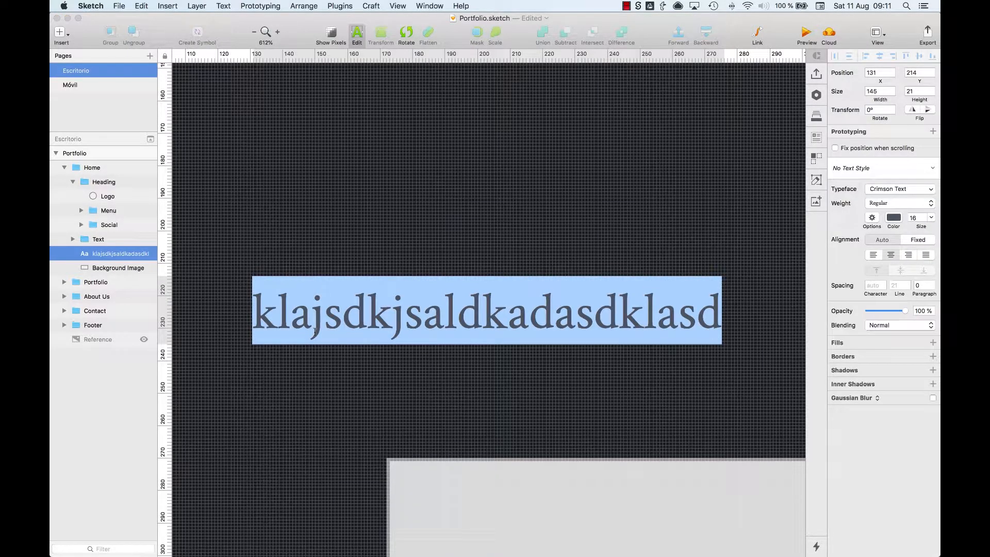
key("Escape")
key("Return")
type("Welcome!")
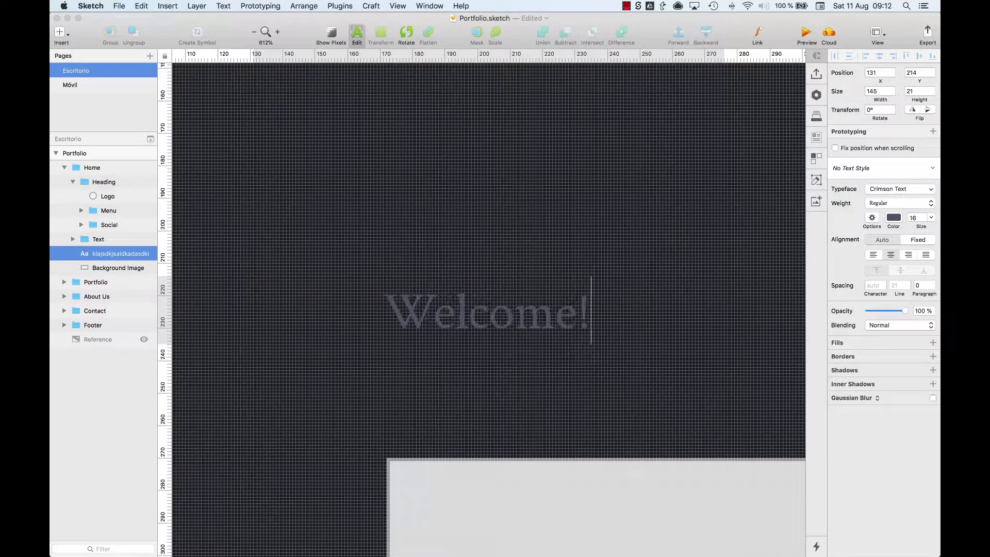
key("Escape")
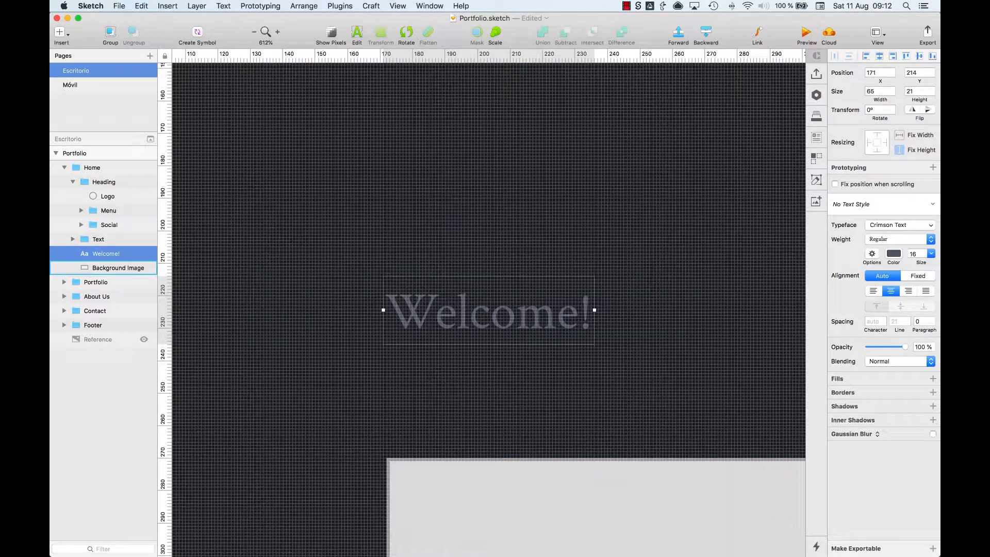
- Set the typeface of the "Welcome!" text to Montserrat
left_click(884, 226)
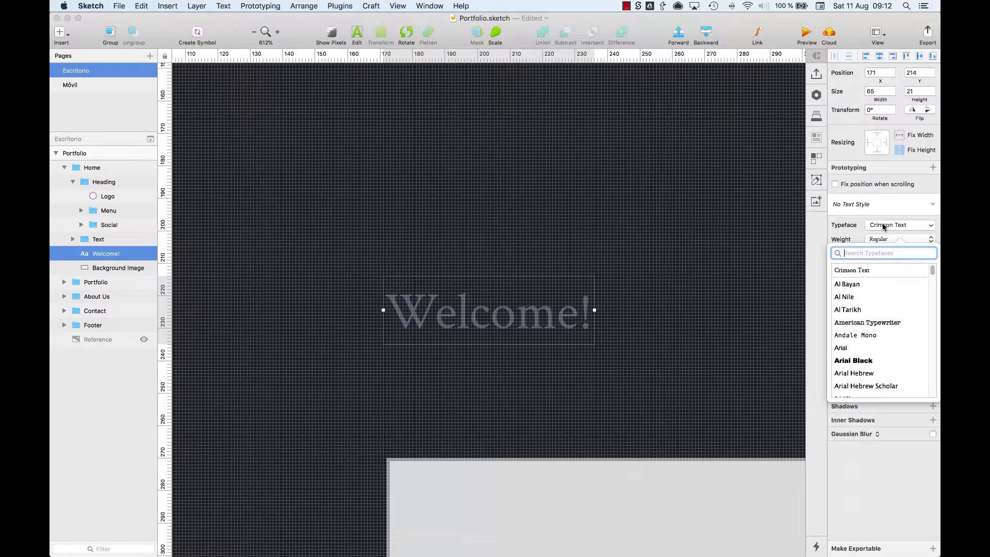
type("mont")
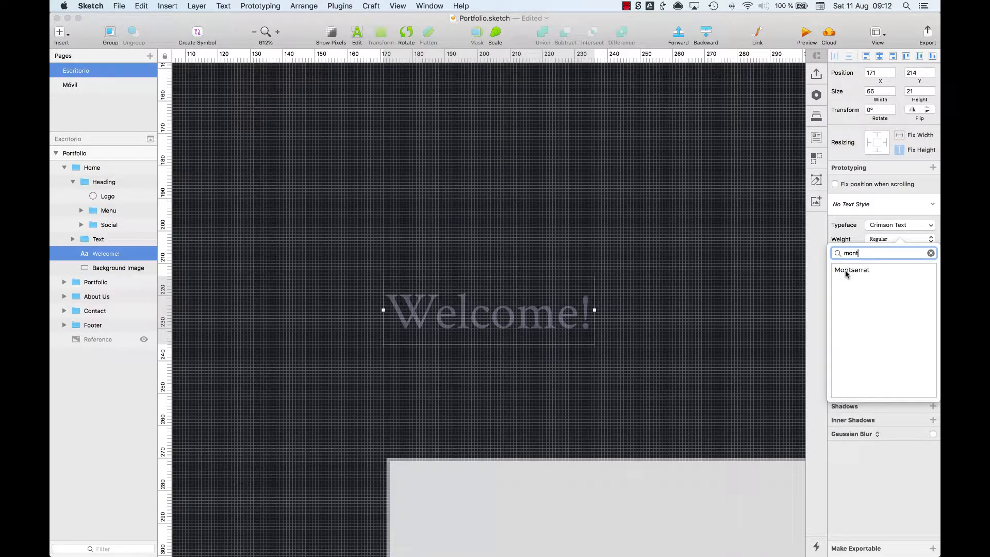
left_click(846, 272)
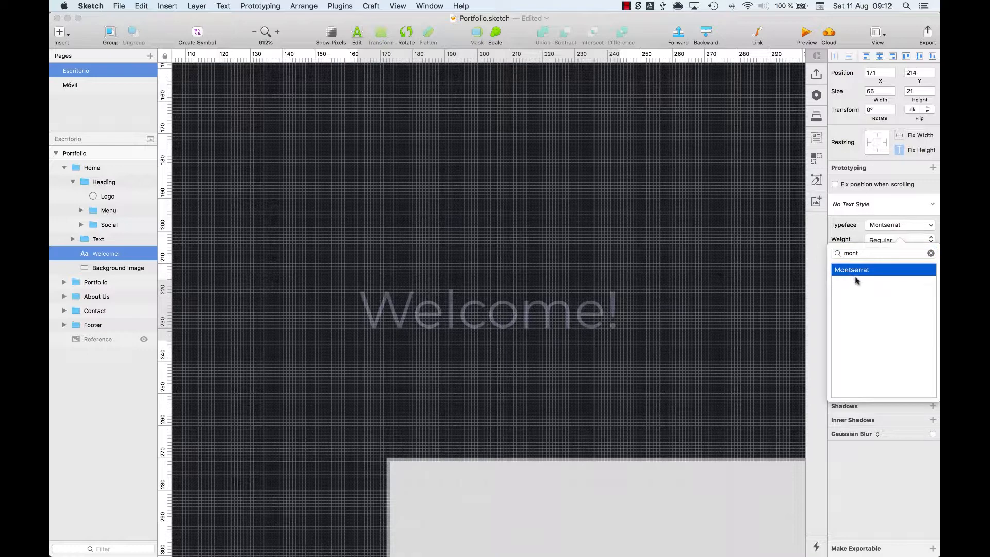
- Set the "Welcome!" text to Black weight, white (FFFFFF) and size 56
left_click(685, 285)
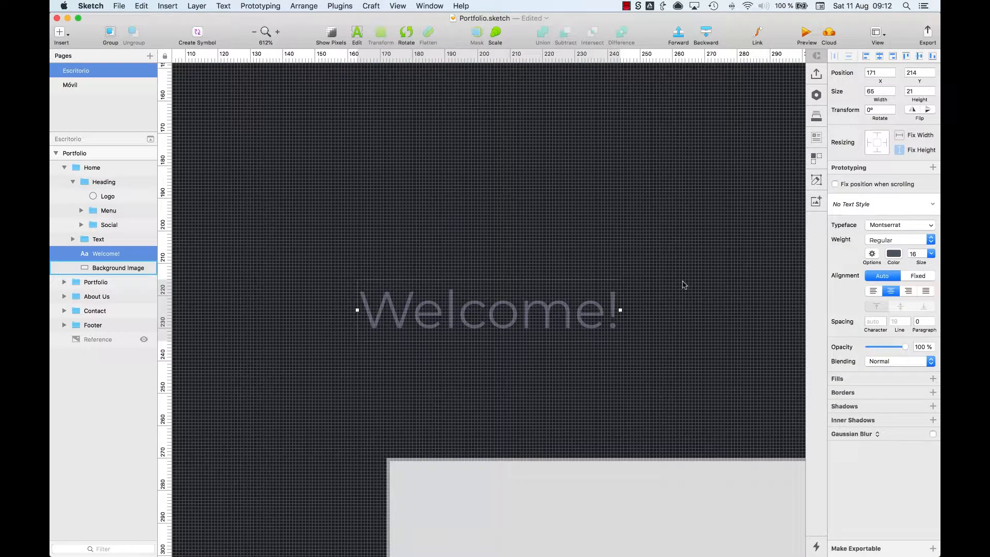
left_click(886, 239)
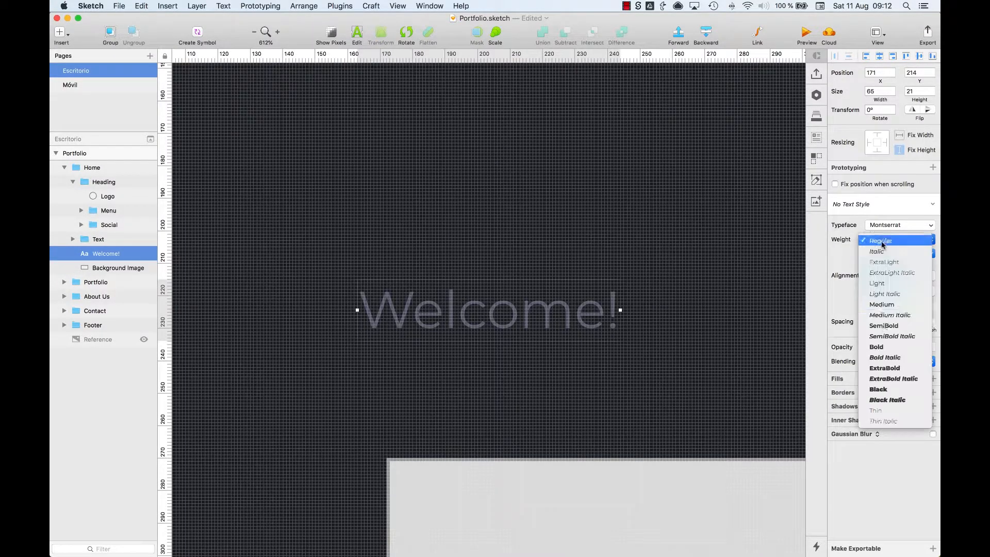
left_click(884, 390)
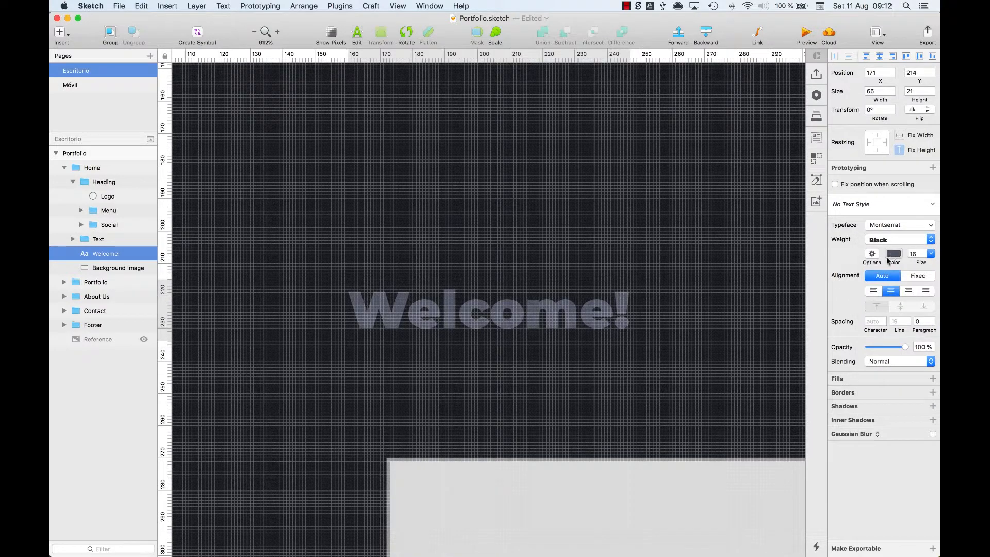
left_click(894, 253)
left_click(918, 370)
left_click(919, 254)
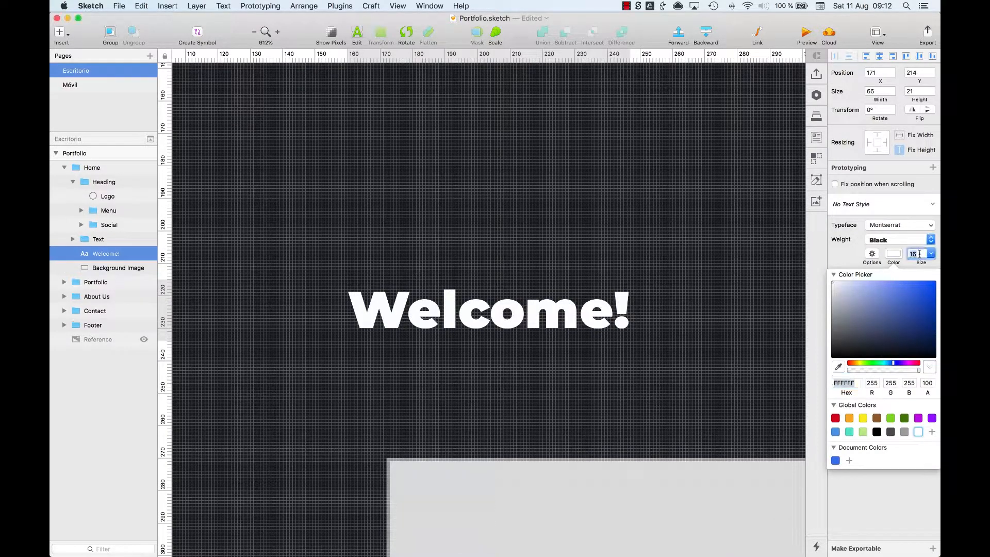
type("56")
key("Return")
- Move the "Welcome!" text onto the title placeholder bar at X 172, Y 257, and delete that bar
key("super+0")
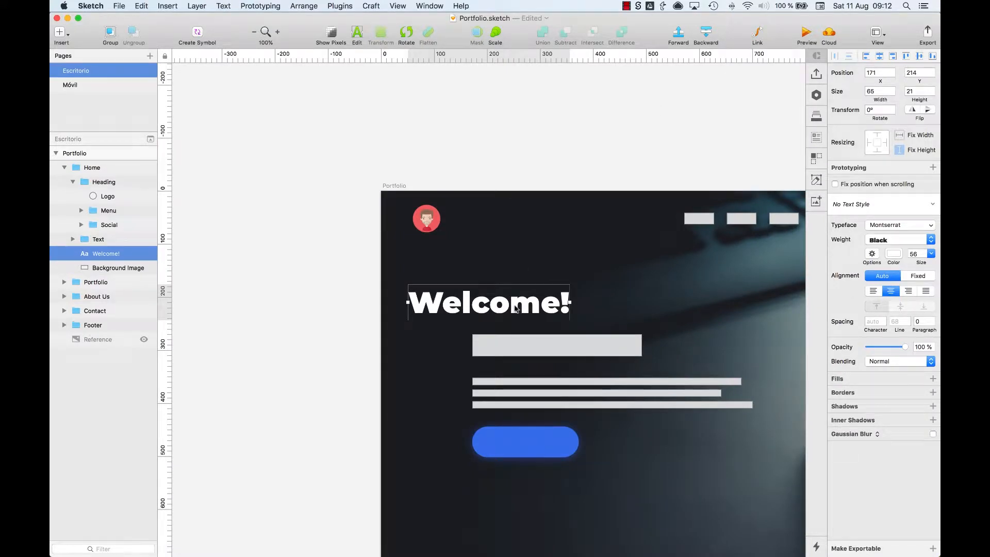
left_click_drag(513, 307, 581, 350)
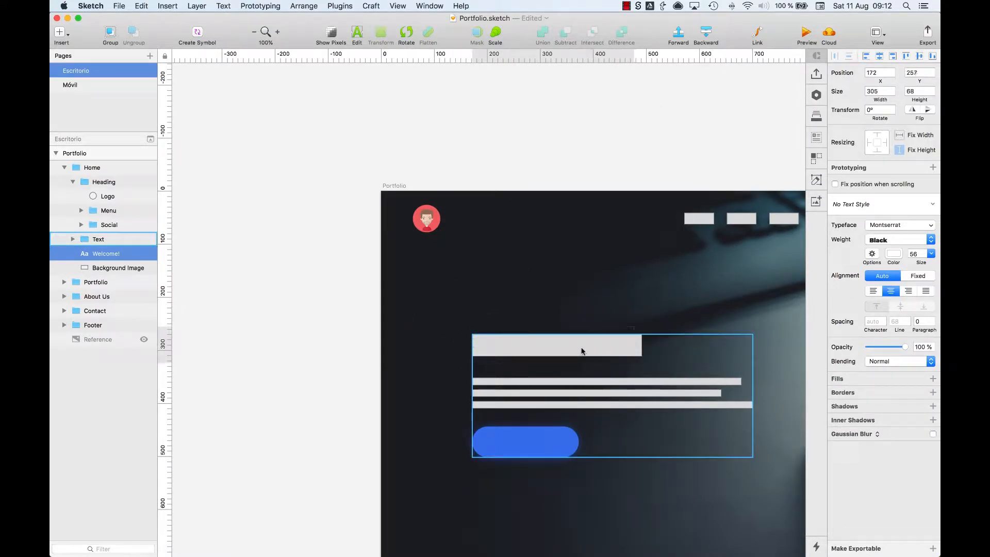
left_click(581, 351)
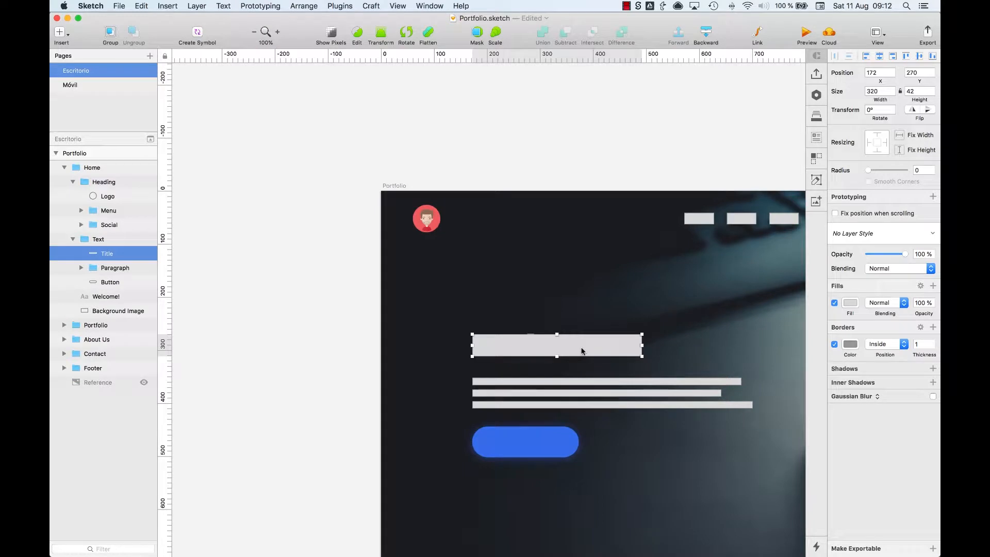
key("Delete")
- Switch the "Welcome!" text box to Fixed sizing and widen it to about 443 px
left_click(583, 351)
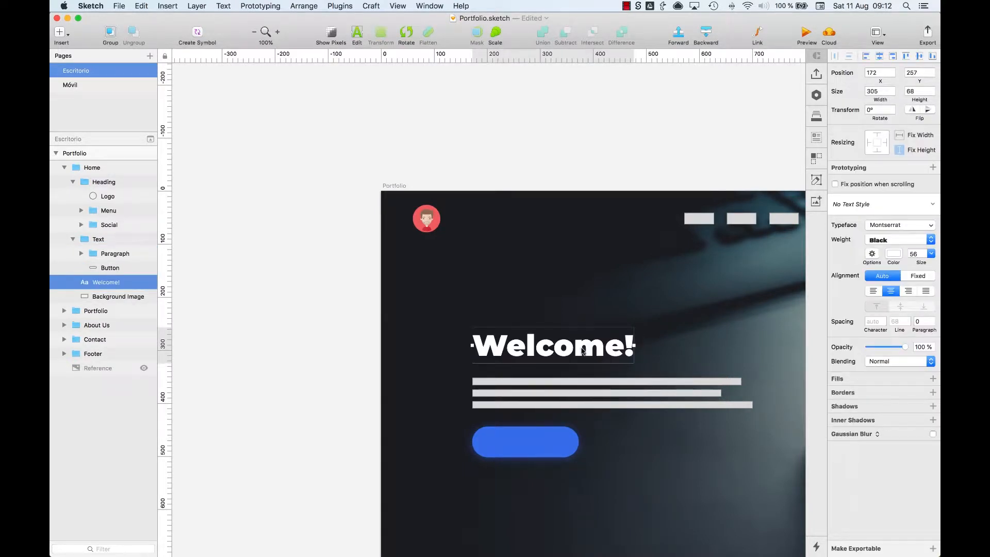
key("super+minus")
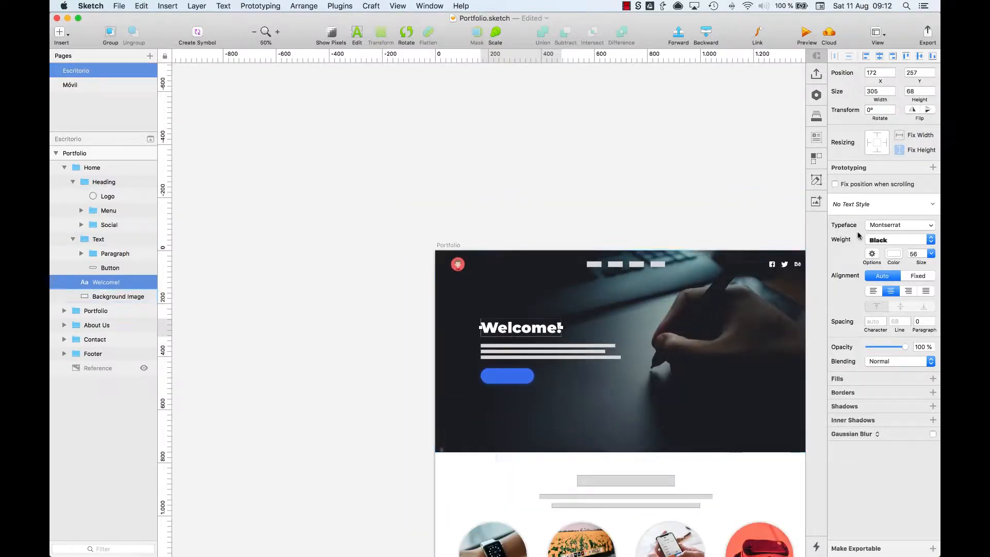
left_click(909, 274)
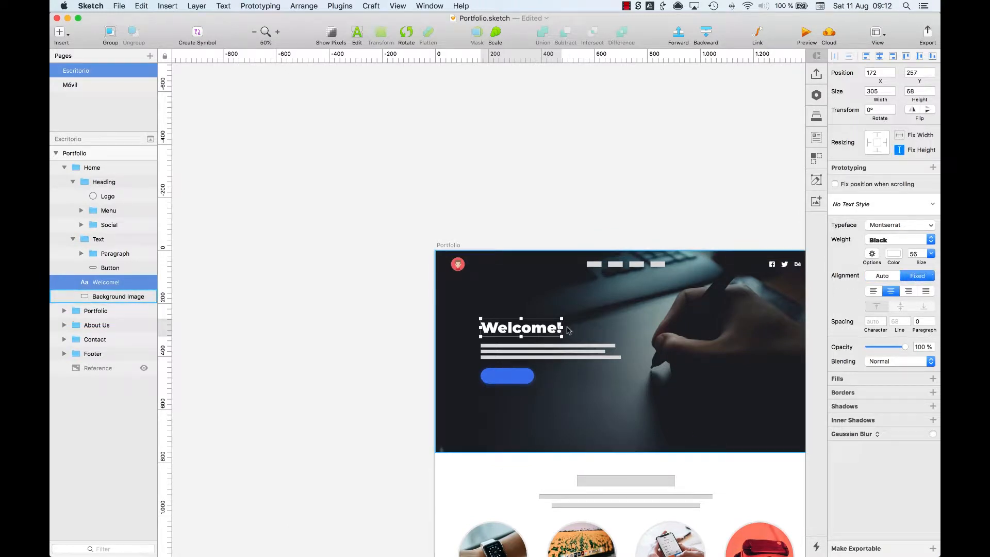
left_click_drag(560, 327, 599, 328)
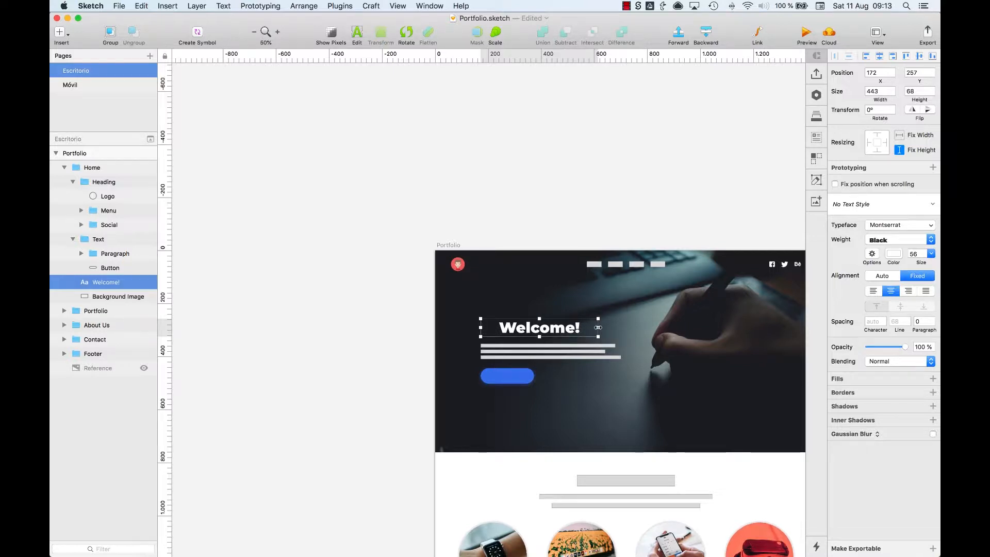
- Show the layout grid and widen the "Welcome!" text box to 538 px, up to a column edge
key("ctrl+l")
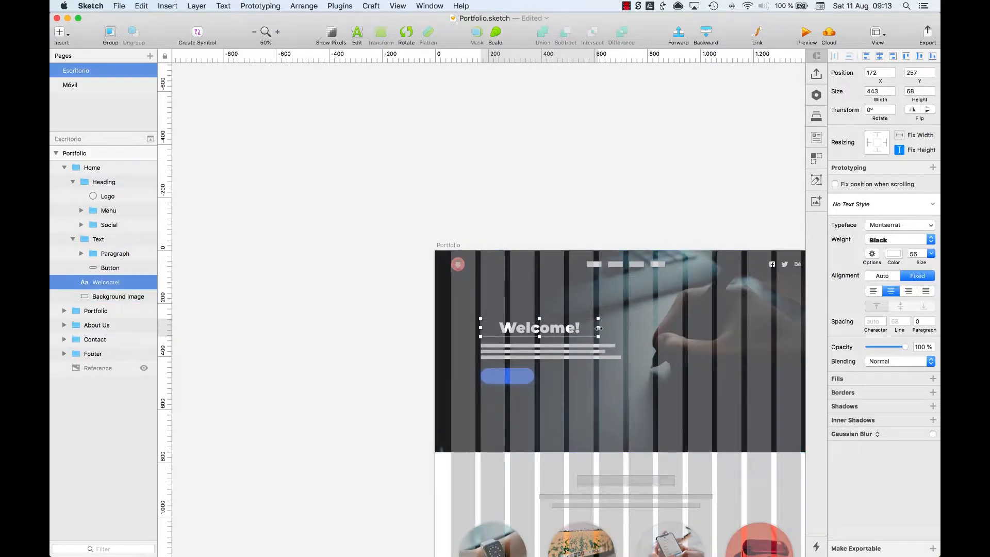
left_click_drag(598, 328, 619, 330)
key("super+plus")
key("super+plus")
scroll(622, 334, "right", 10)
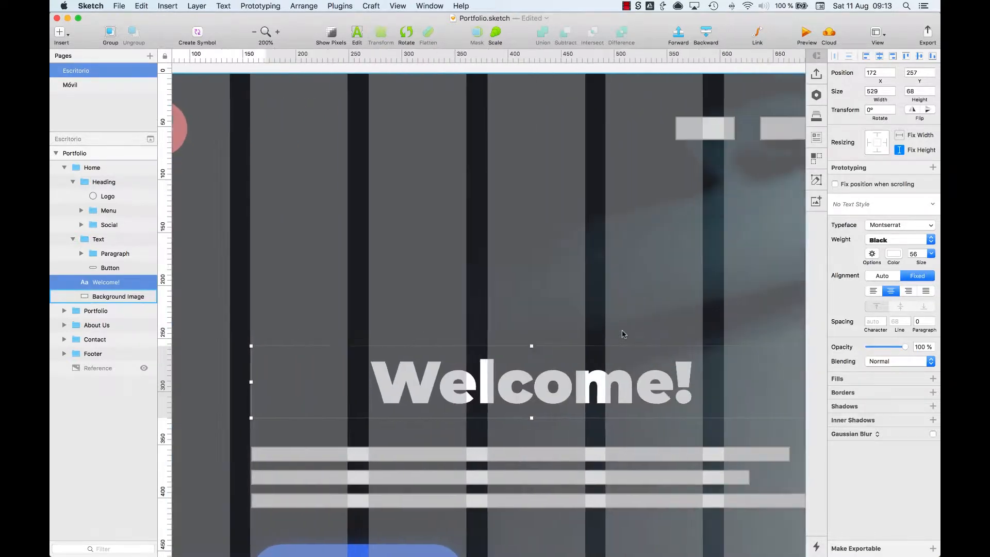
left_click_drag(657, 380, 665, 383)
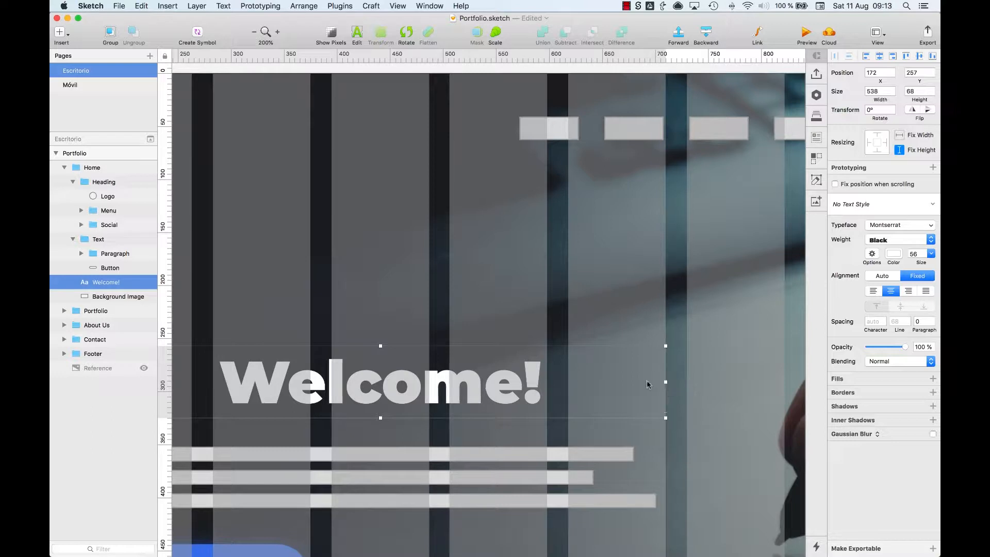
- Left-align the "Welcome!" text and hide the layout grid
left_click(873, 291)
key("super+minus")
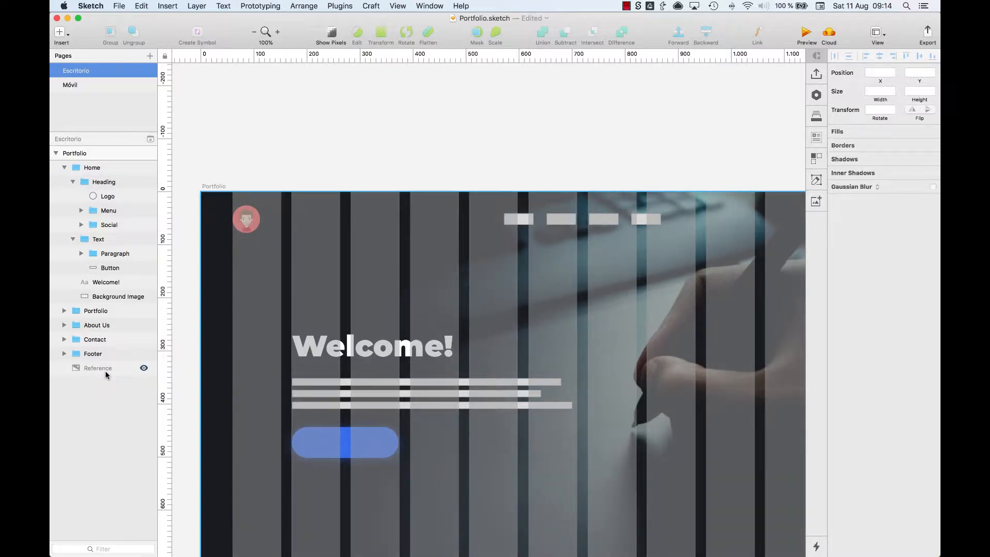
key("ctrl+l")
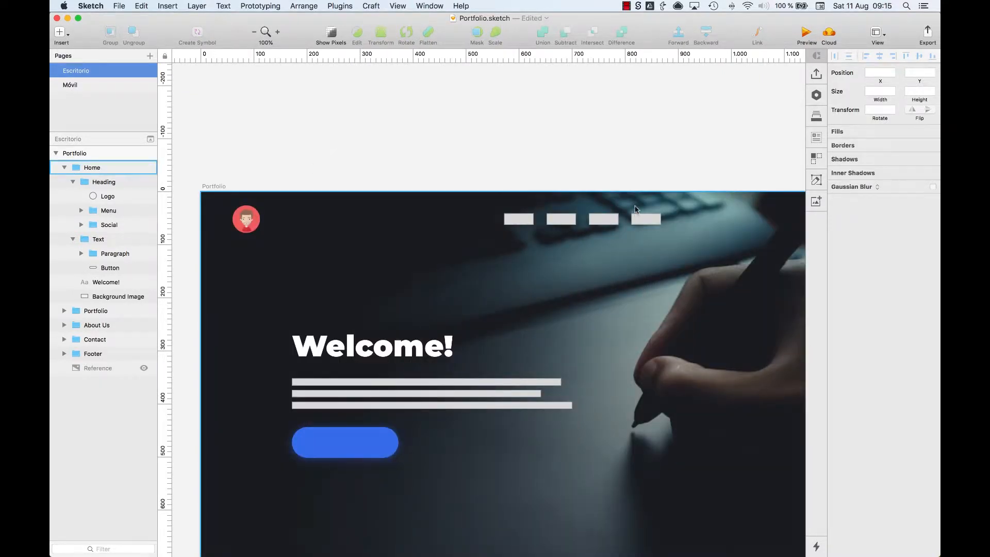
- Draw a text box about 532 by 131 px starting just above "Welcome!" and paste the copied biography paragraph into it
key("z")
left_click_drag(262, 311, 567, 449)
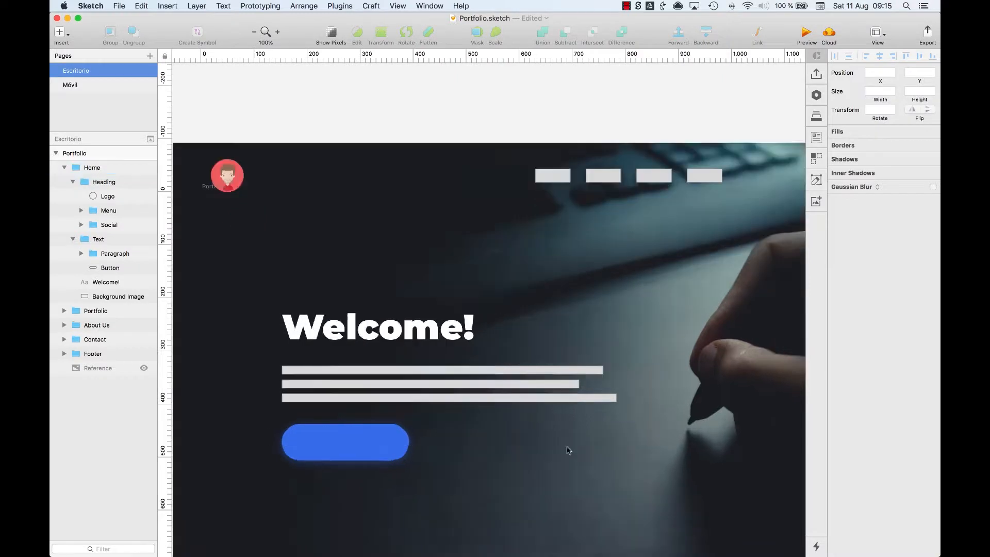
key("super+0")
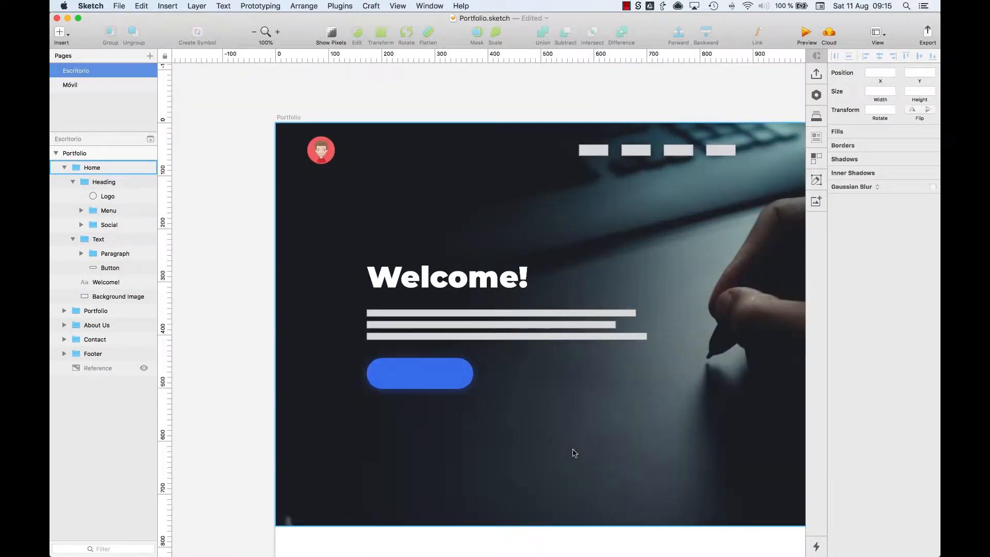
scroll(567, 435, "right", 5)
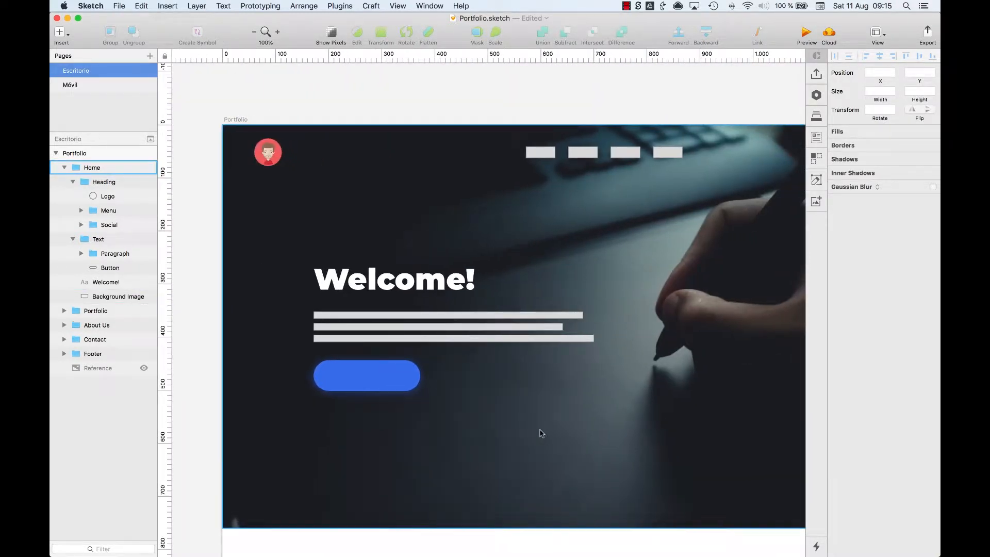
key("t")
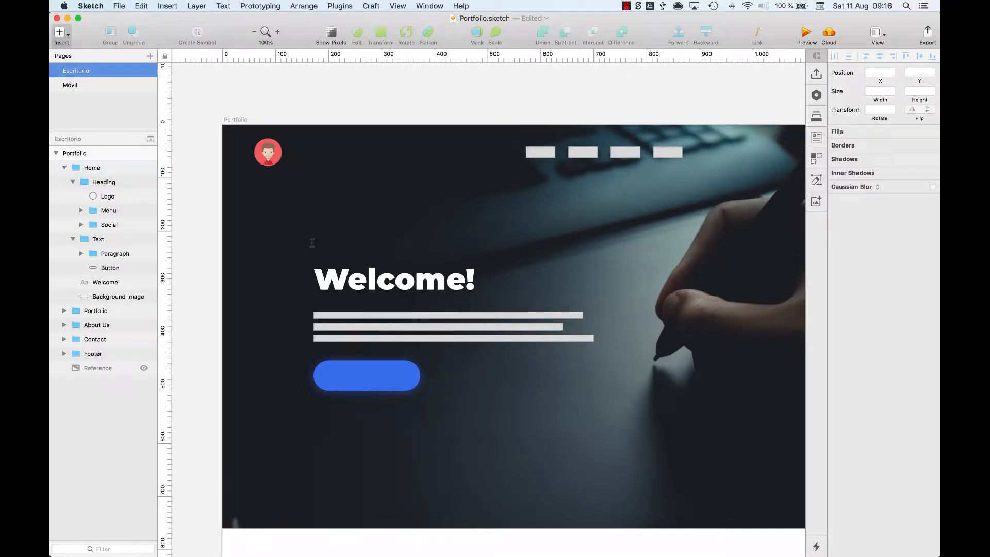
left_click_drag(312, 242, 353, 251)
left_click_drag(528, 276, 595, 312)
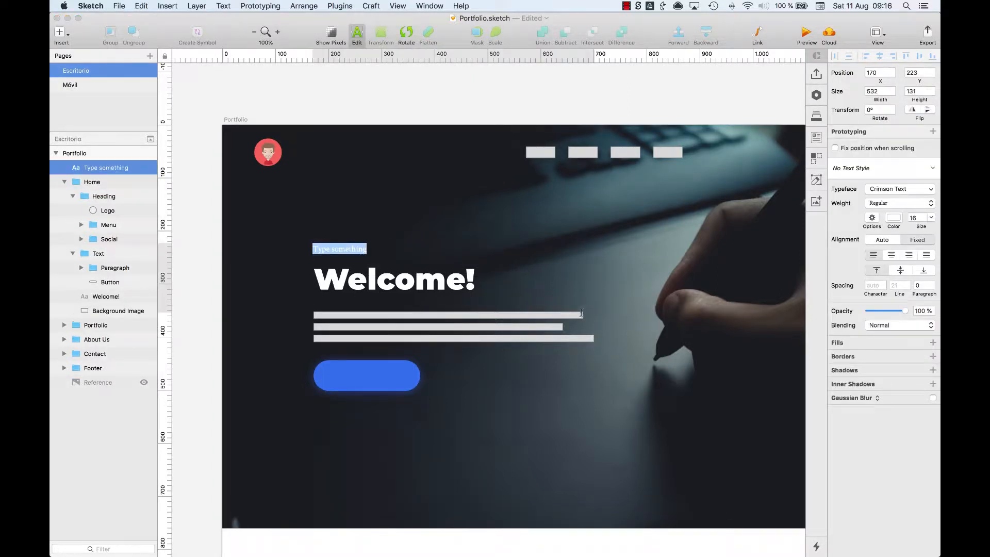
key("super+v")
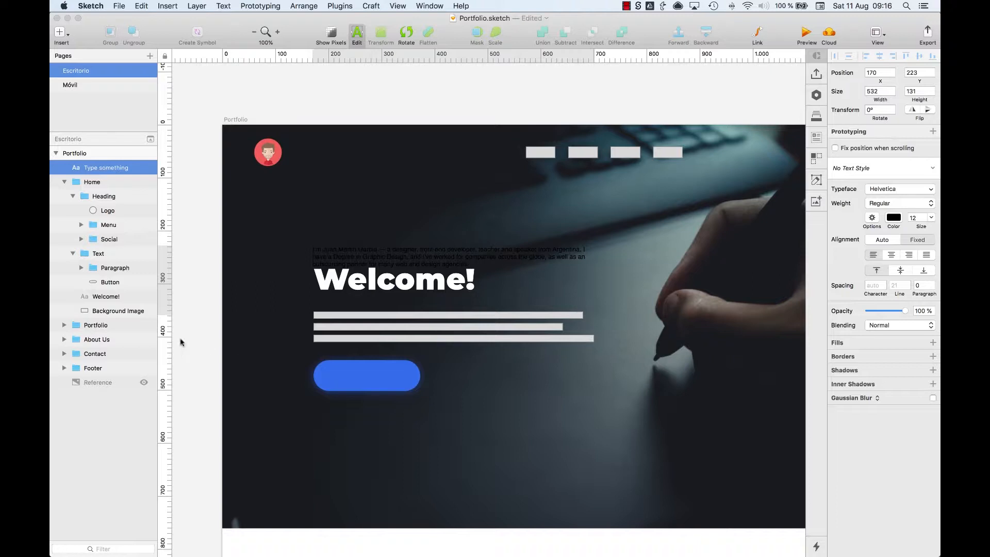
- Set the whole biography paragraph to the Crimson Text typeface, white (FFFFFF) and size 16
key("super+a")
left_click(879, 190)
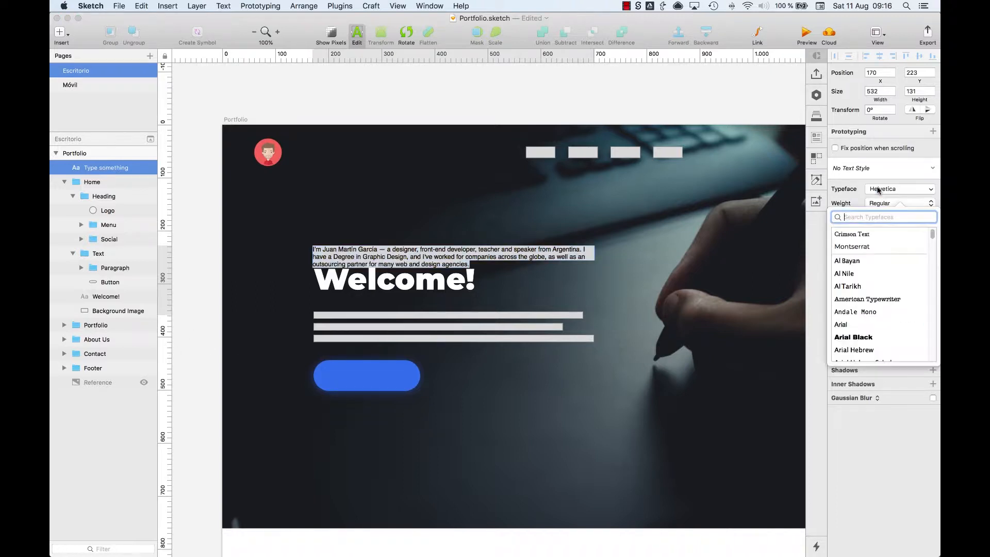
left_click(852, 234)
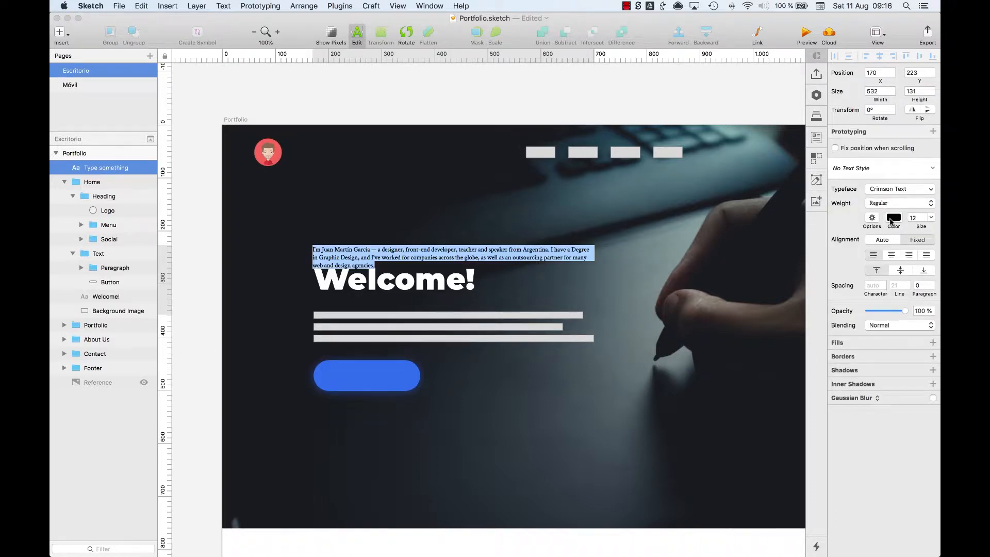
left_click(893, 218)
type("1")
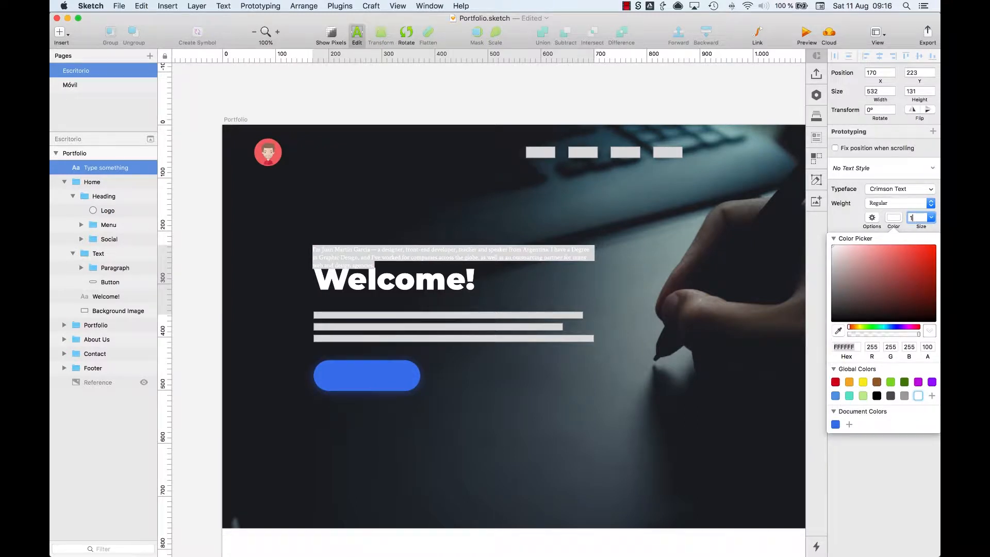
type("6")
key("Return")
left_click(896, 285)
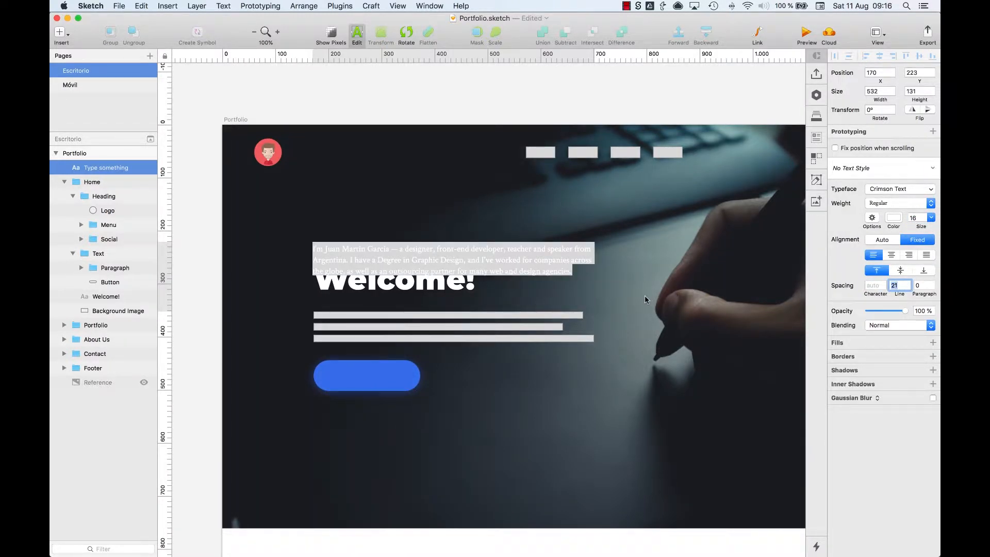
- Make the person's full name in the biography paragraph bold and finish editing the text
left_click(472, 253)
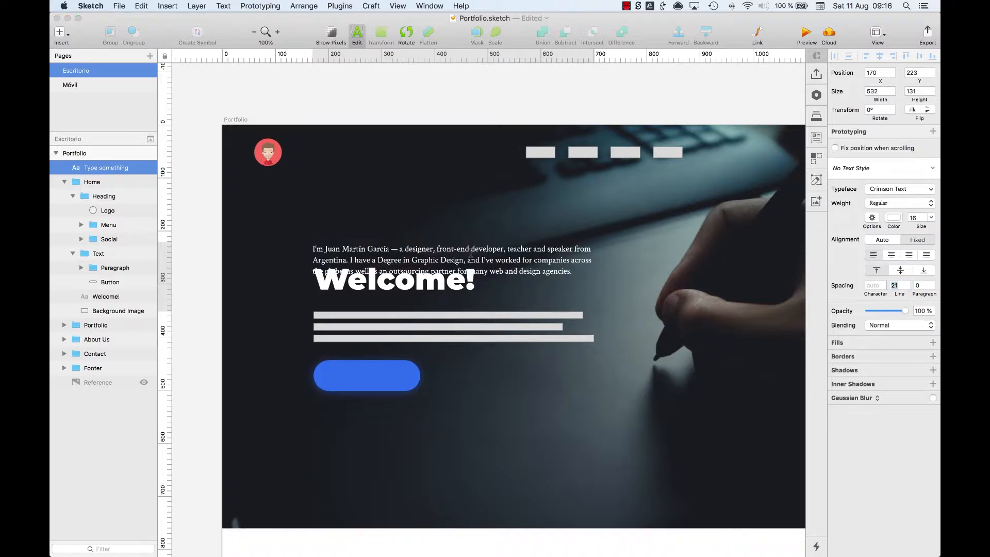
key("alt+shift+Right")
key("alt+shift+Right")
key("alt+shift+Right")
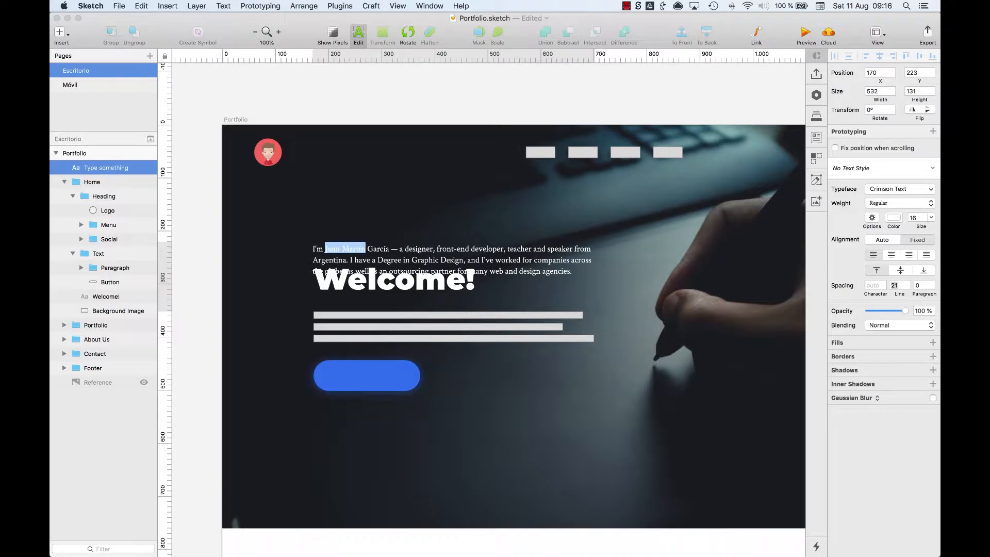
key("super+b")
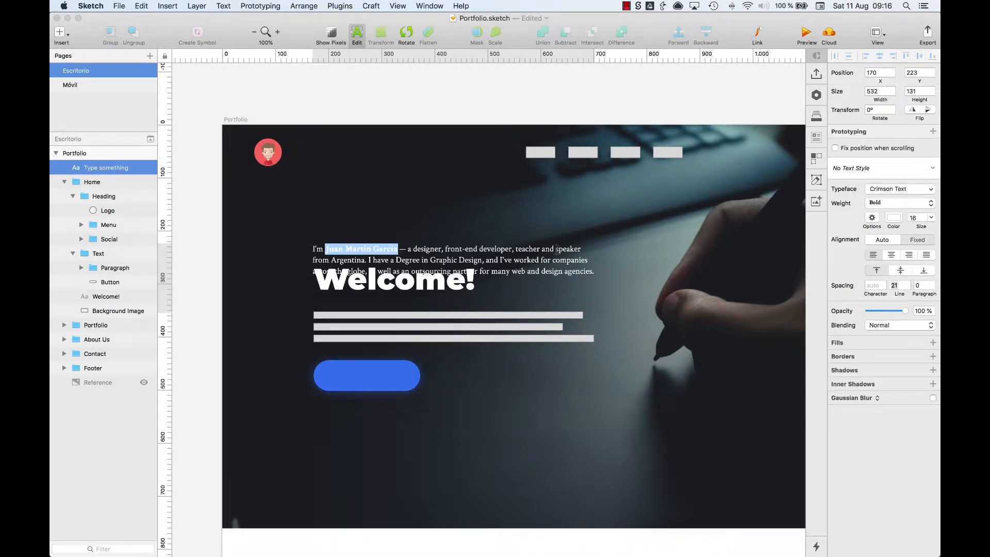
key("Escape")
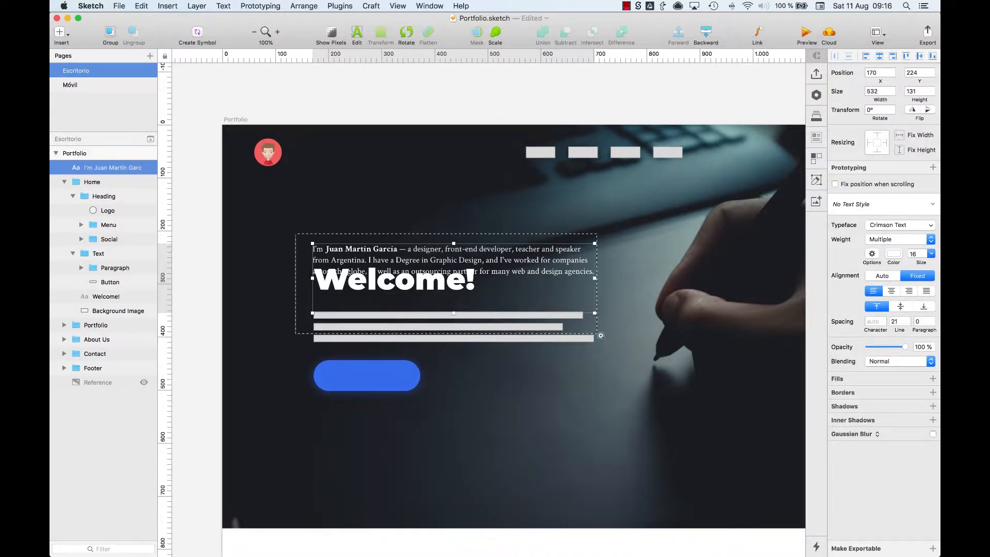
- Move the biography text over the paragraph placeholder lines at X 172, Y 351, and reduce its box height to 64 px
left_click_drag(598, 334, 599, 334)
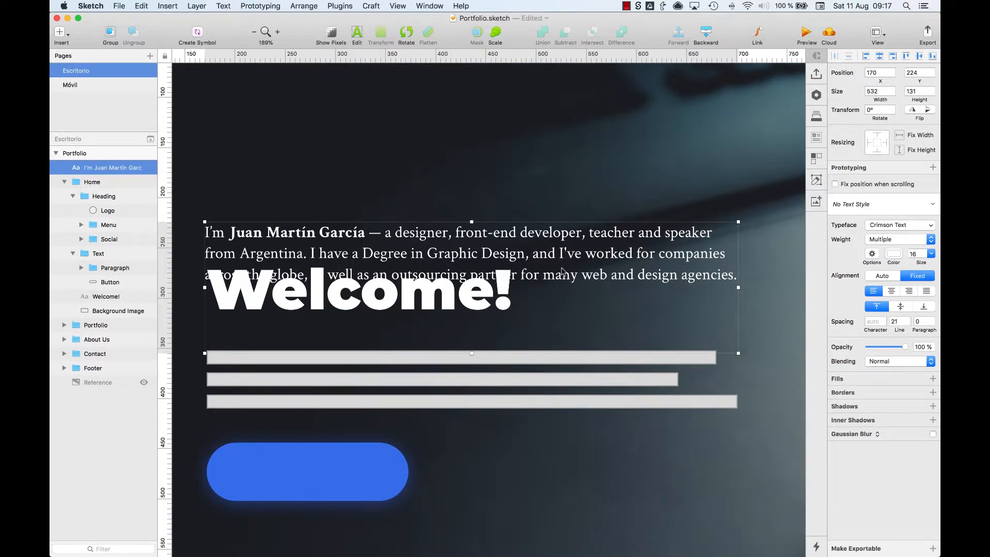
left_click_drag(581, 279, 583, 406)
left_click_drag(472, 480, 471, 413)
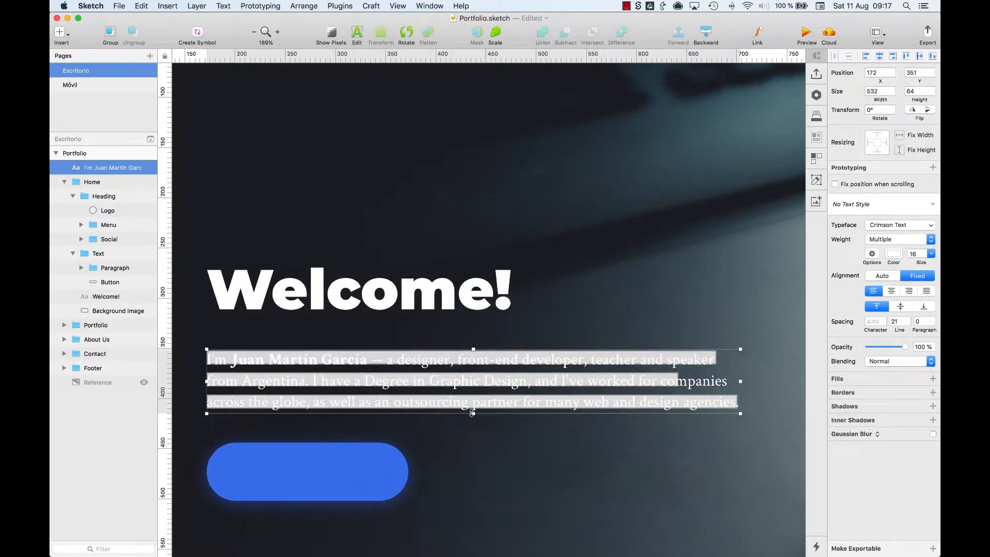
- Show the layout grid, widen the biography text box to 538 px and nudge it up to Y 349
key("ctrl+l")
left_click_drag(741, 381, 747, 381)
key("Up")
key("Up")
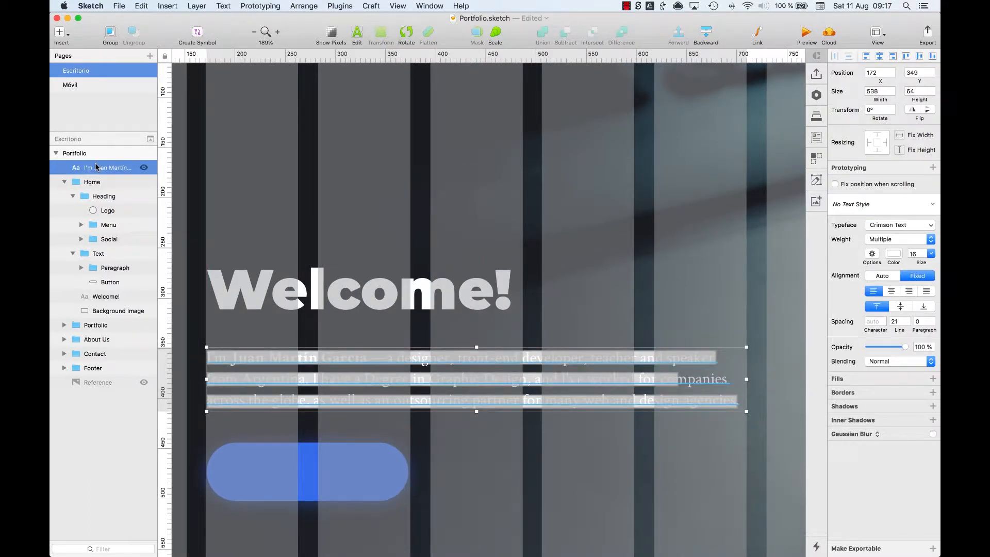
- Place the "Welcome!" and biography text layers inside the Text group in place of the Paragraph placeholder
left_click_drag(96, 167, 113, 306)
- Add a text layer reading "more about me" beside the blue button
left_click(321, 482)
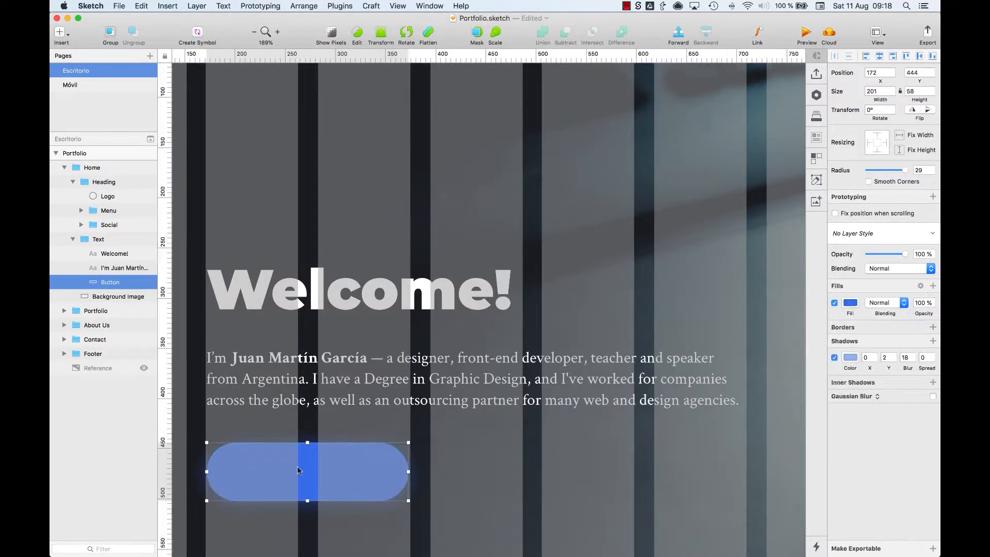
left_click(439, 471)
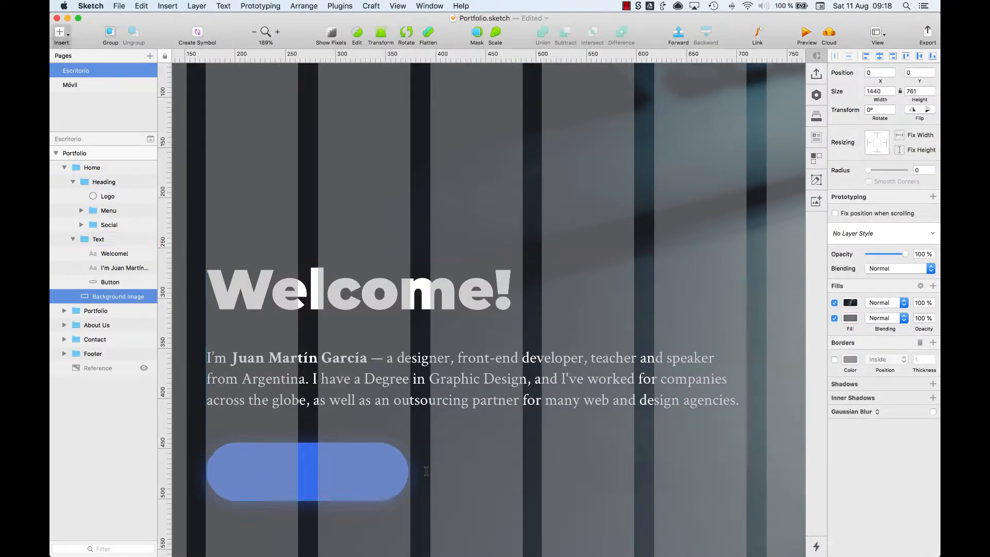
left_click(432, 471)
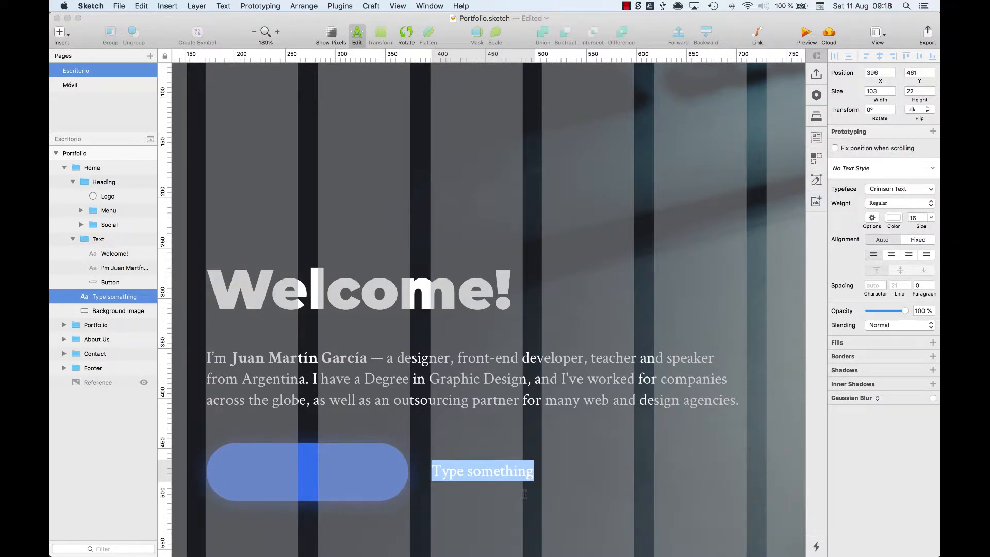
type("more about me")
key("super+a")
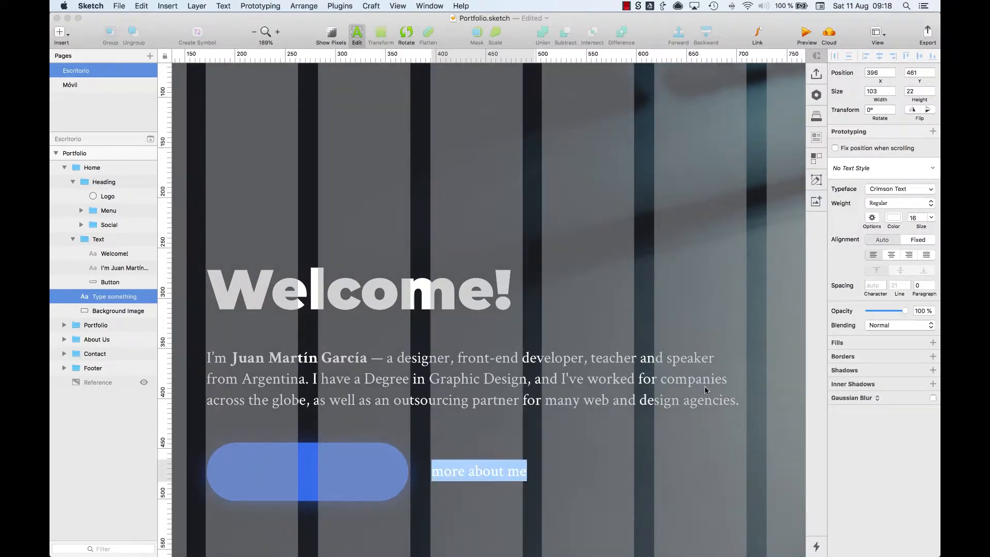
- Set the "more about me" text to Montserrat Medium at size 14
left_click(887, 191)
left_click(884, 247)
left_click(885, 204)
left_click(891, 267)
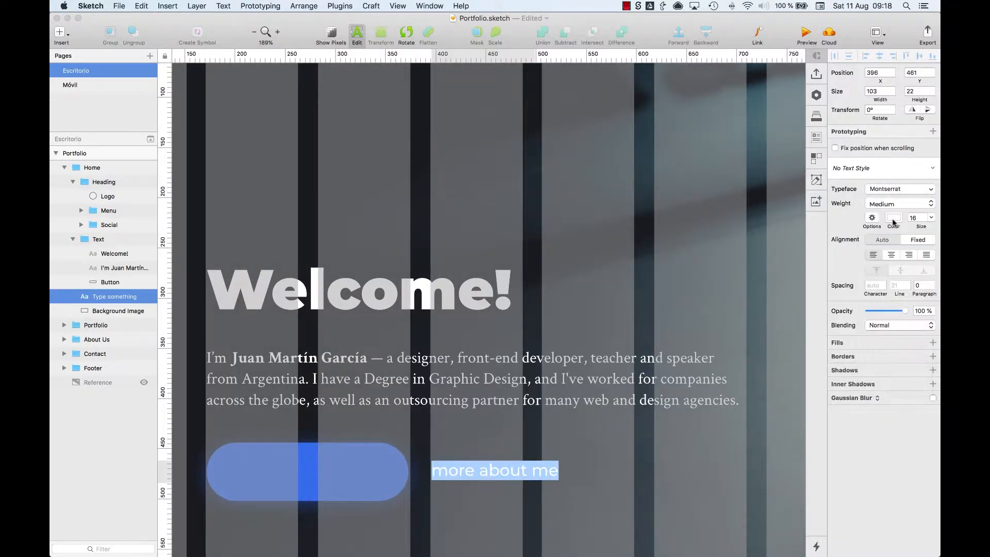
double_click(912, 218)
type("14")
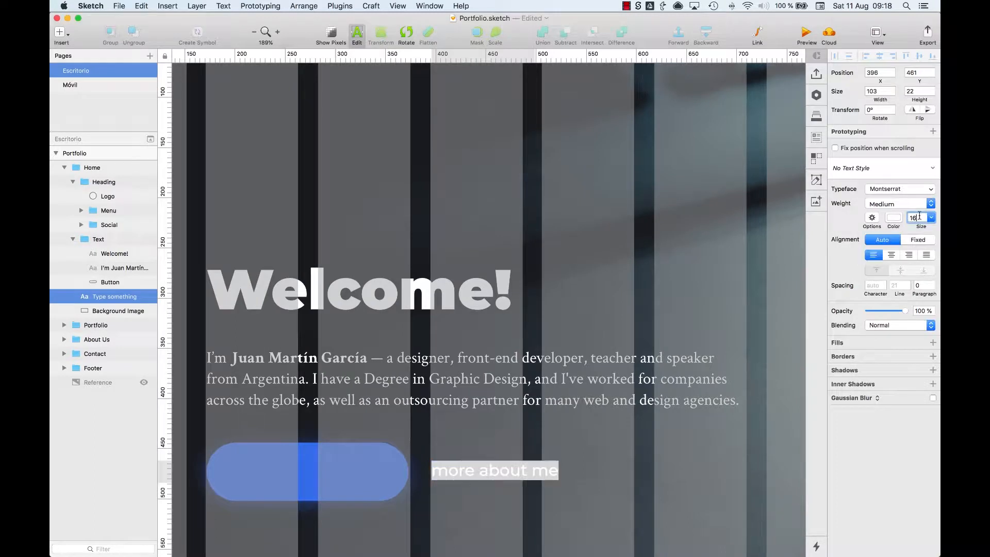
key("Return")
- Apply the Uppercase text transform to the "more about me" text and finish editing it
left_click(872, 219)
left_click(871, 293)
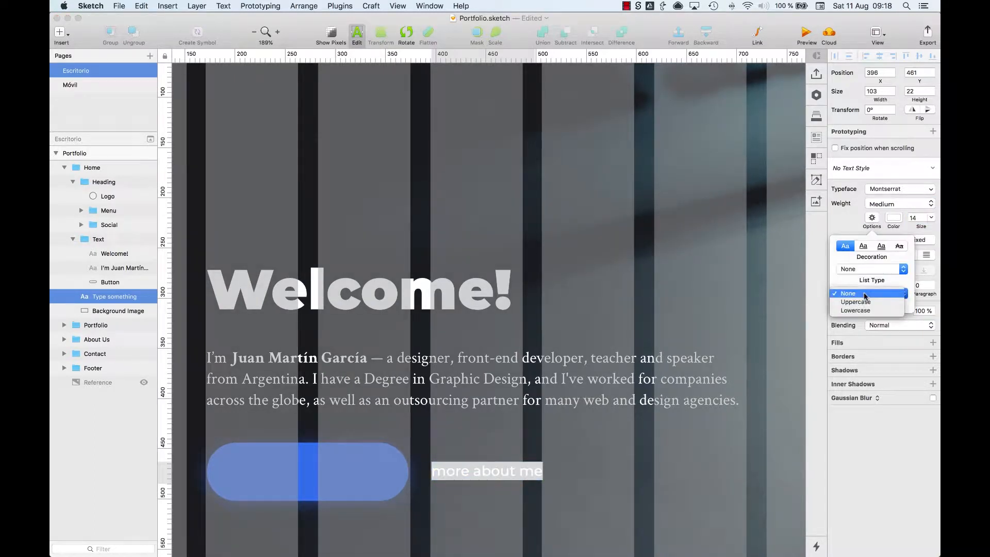
left_click(864, 304)
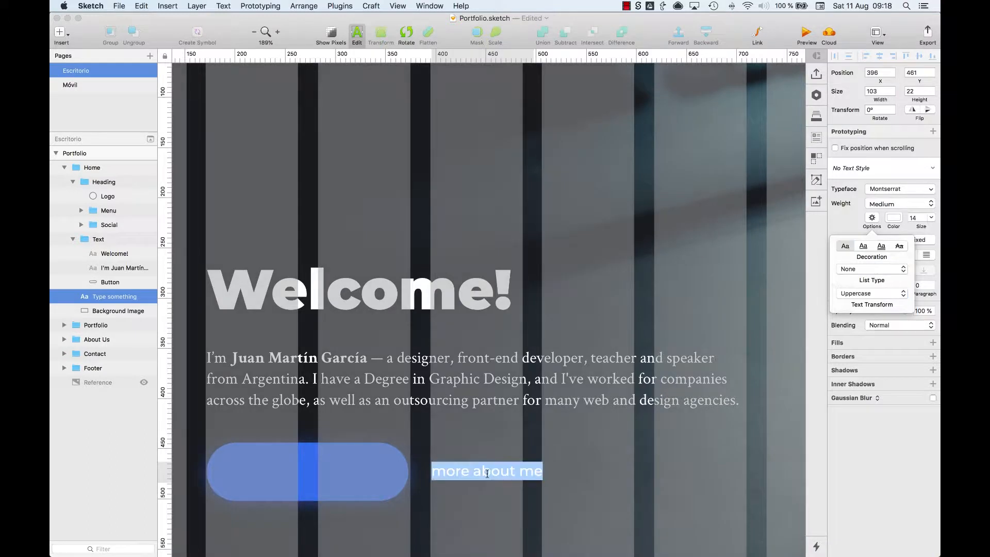
left_click(783, 480)
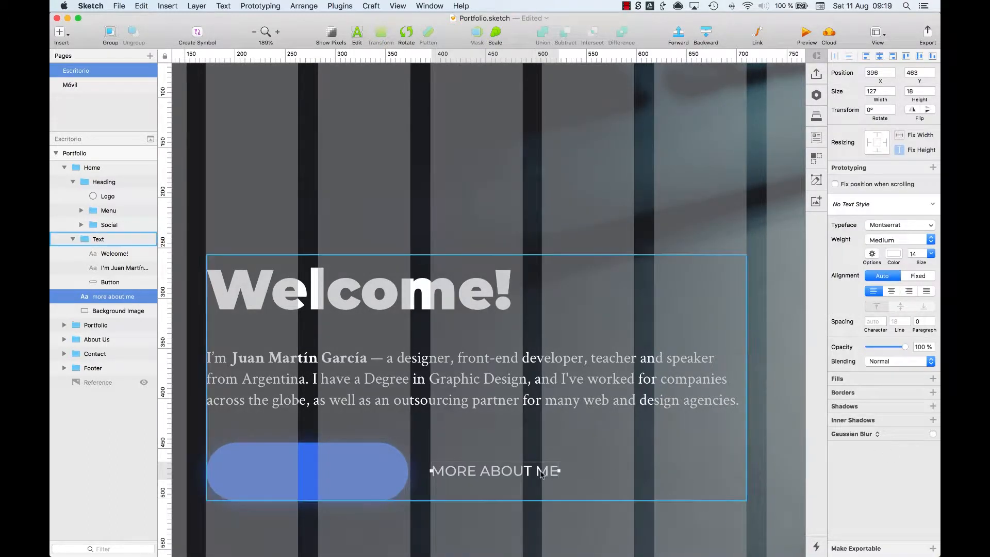
- Place the button label over the blue button at X 209, Y 464, above Button in the Text group, and centre-align its text
key("super+alt+Up")
key("shift+Left")
key("shift+Left")
key("shift+Left")
key("shift+Left")
key("shift+Left")
key("shift+Left")
key("shift+Left")
key("shift+Left")
key("shift+Left")
key("shift+Left")
key("shift+Left")
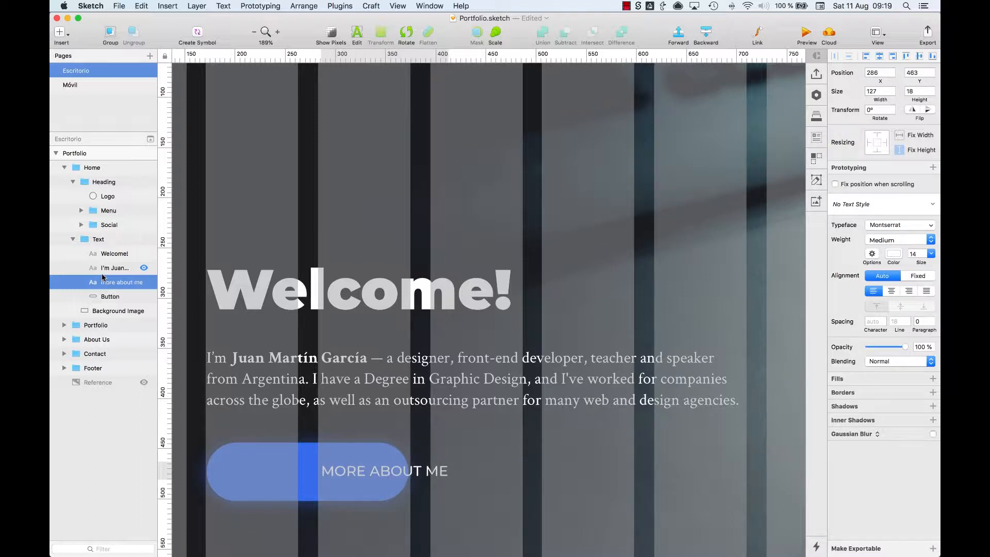
left_click_drag(348, 470, 271, 466)
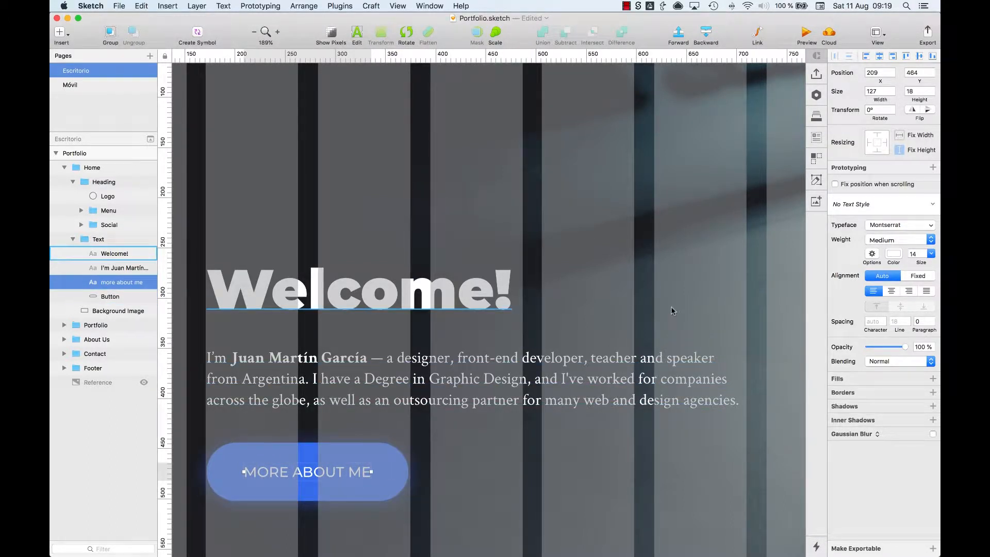
left_click(891, 292)
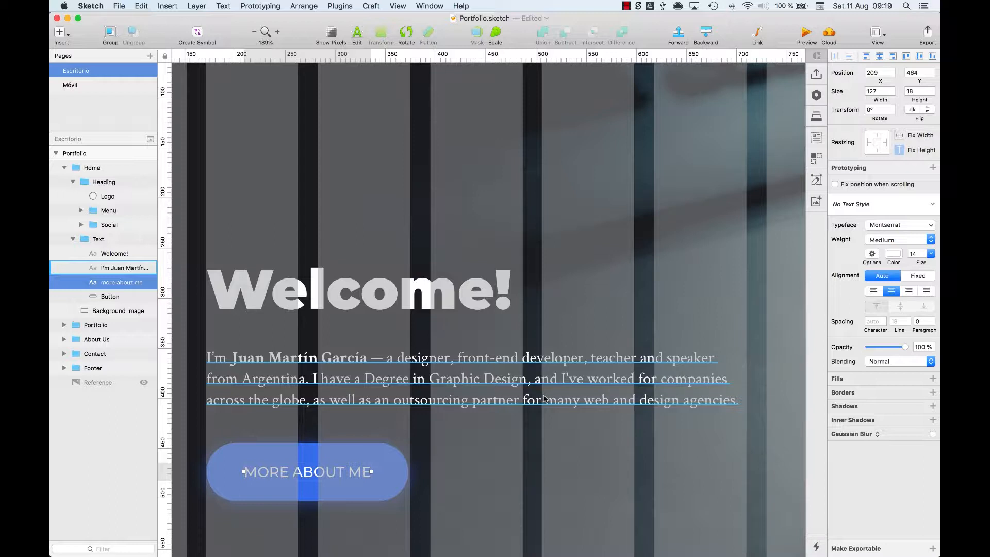
- Remove the word "more" from the button label to test the centre alignment, and put the word back
double_click(312, 474)
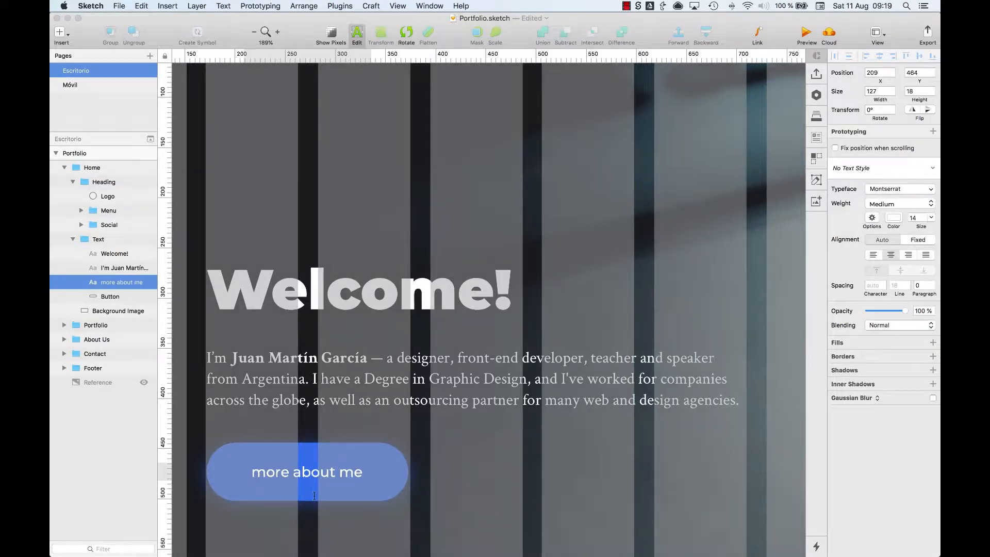
key("alt+shift+Left")
key("BackSpace")
key("Escape")
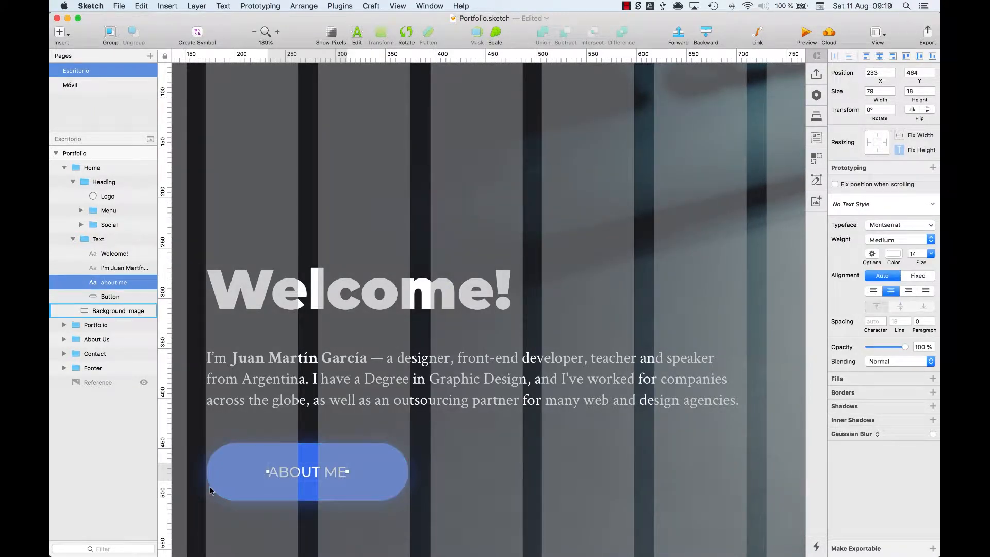
key("Return")
key("Left")
type("more")
key("Escape")
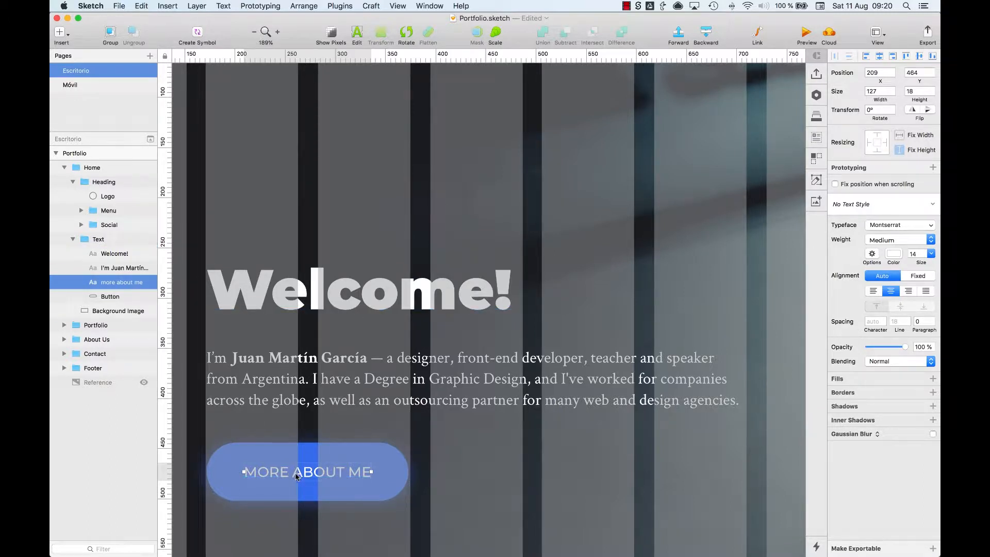
- Paste a copy of the button label over the menu placeholders at X 583, Y 42, inside the Menu group
left_click(549, 326)
key("super+0")
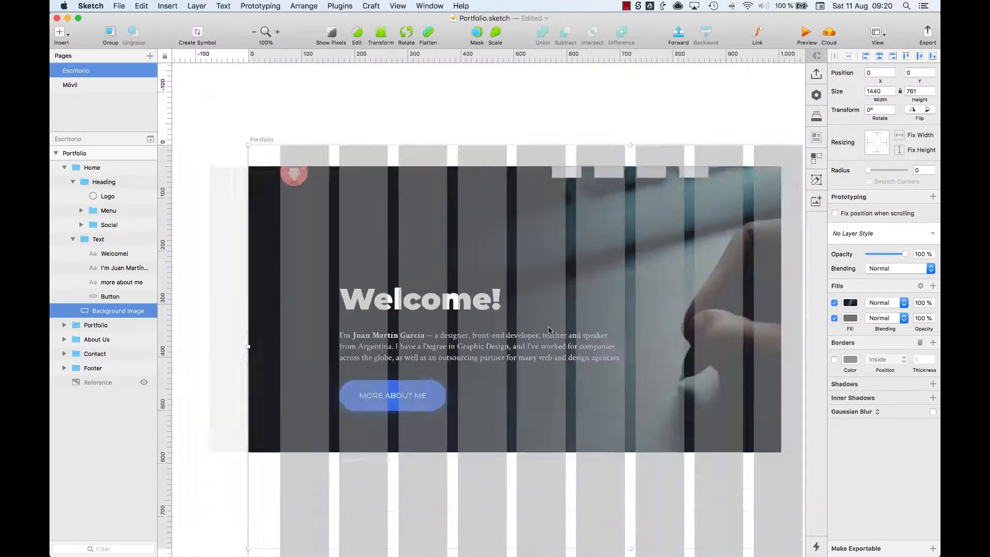
key("super+minus")
left_click_drag(473, 197, 609, 252)
key("super+v")
left_click_drag(526, 442, 525, 384)
left_click_drag(113, 311, 116, 211)
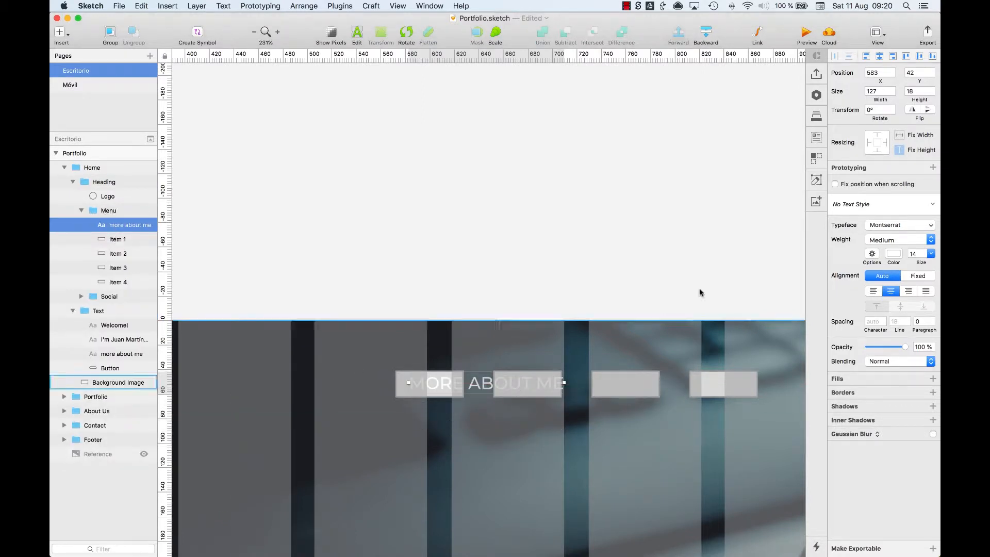
- Set the copied menu text to size 13 with Regular weight
left_click(913, 254)
key("Down")
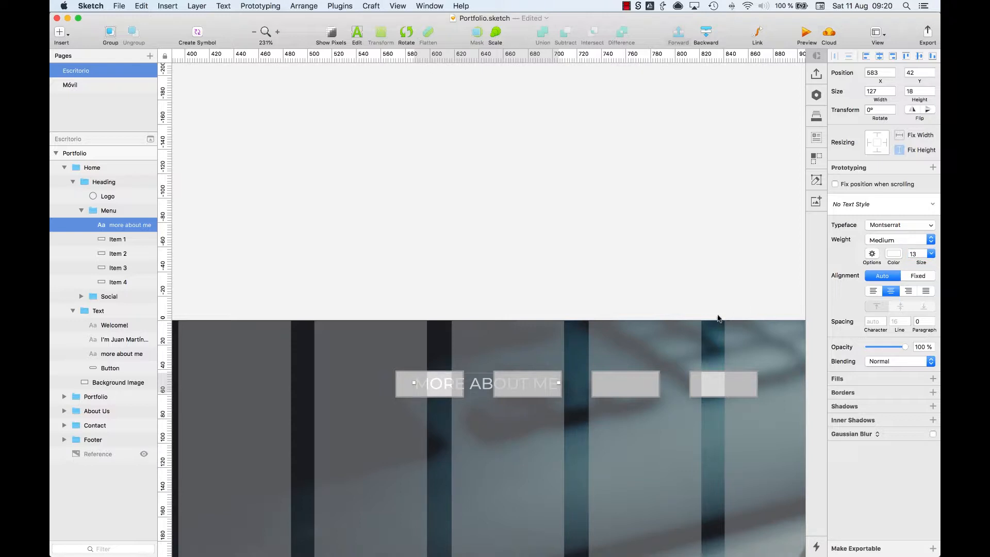
left_click(878, 241)
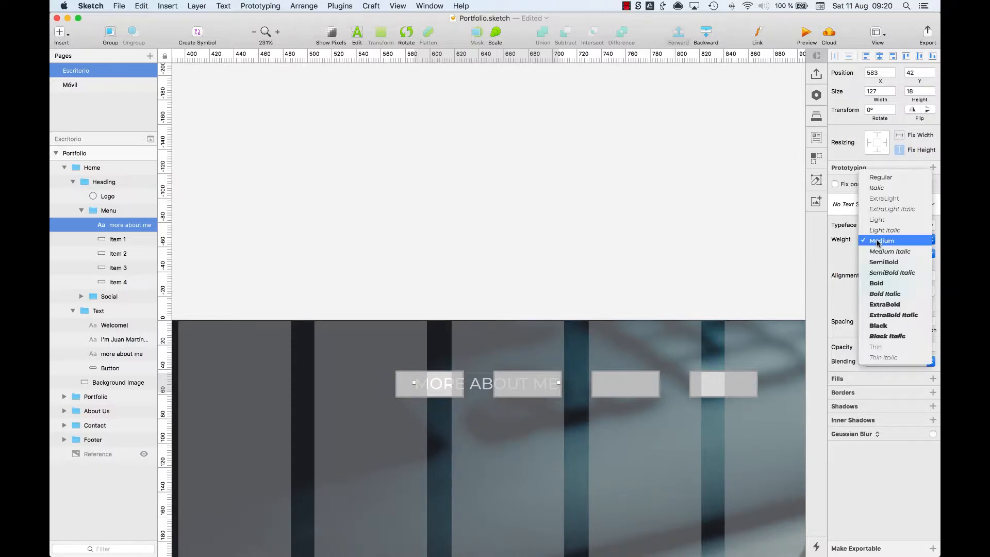
left_click(881, 177)
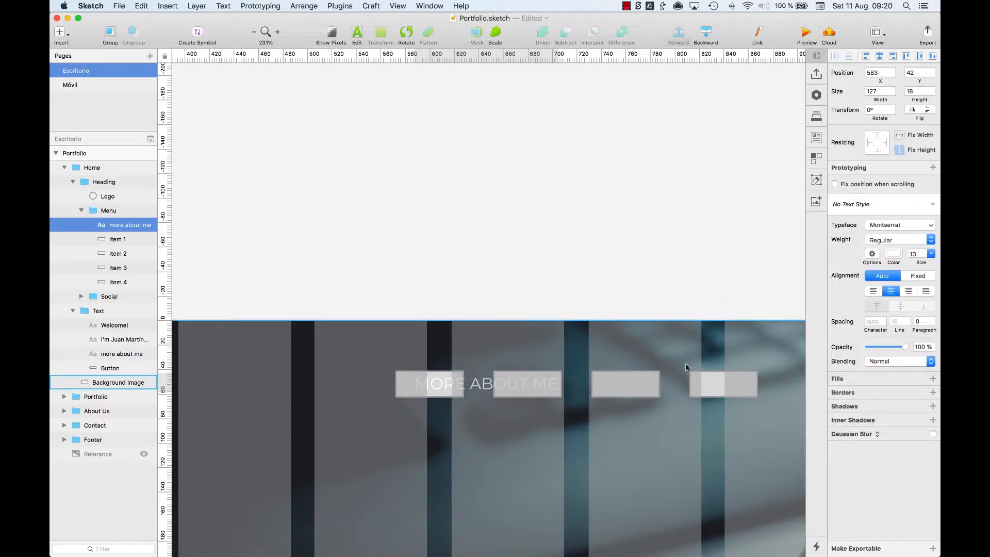
- Move the menu text below the placeholders to Y 83, reword it as "home", and duplicate it for "portfolio" and "about me"
left_click_drag(512, 385, 513, 429)
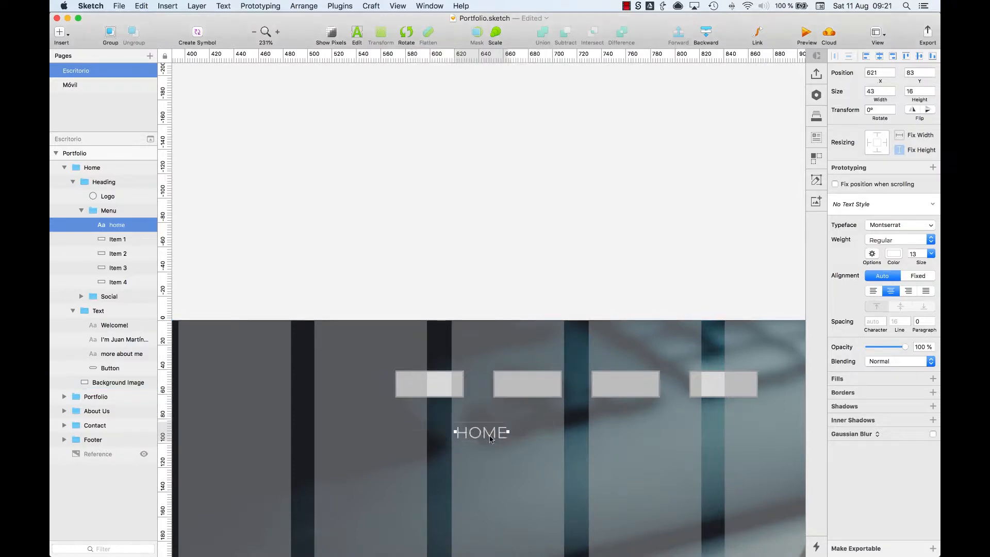
left_click_drag(490, 439, 789, 436)
double_click(584, 433)
type("portfolio")
key("Escape")
double_click(714, 433)
type("about me")
key("Escape")
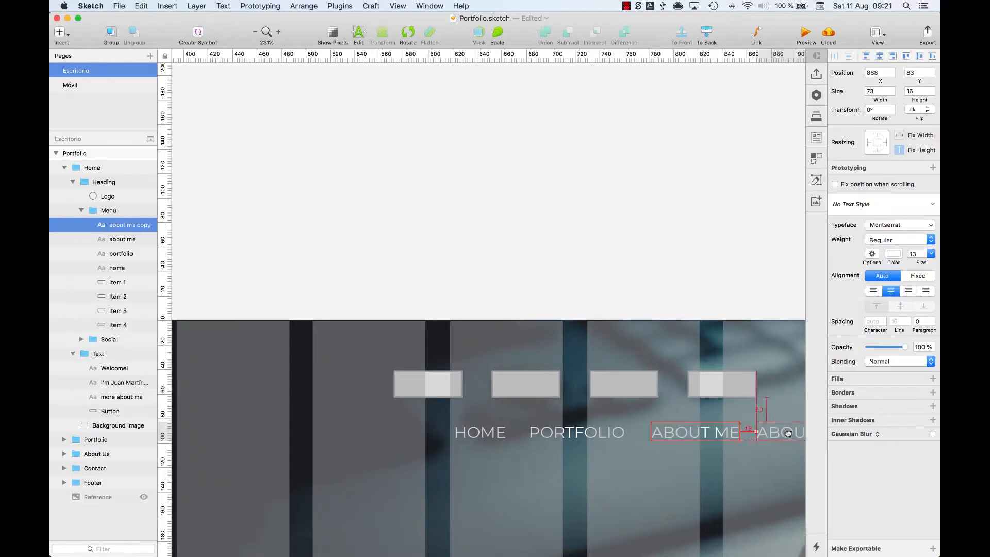
- Change the text of the last menu item copy to "contact"
key("c")
key("Escape")
key("Return")
type("contact")
key("Escape")
scroll(494, 402, "right", 8)
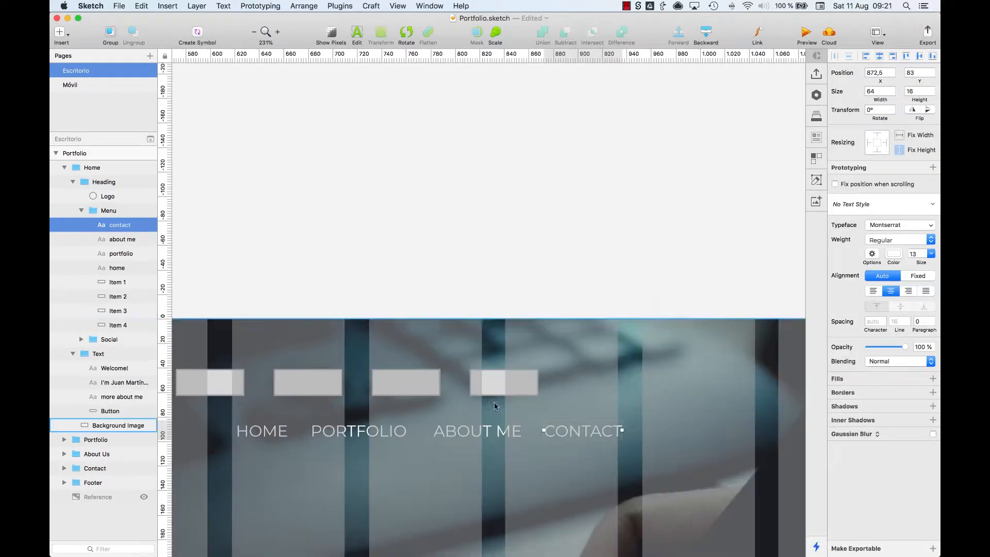
- Set the X position of the "contact" menu item to the whole value 872
left_click(482, 428)
left_click(589, 432)
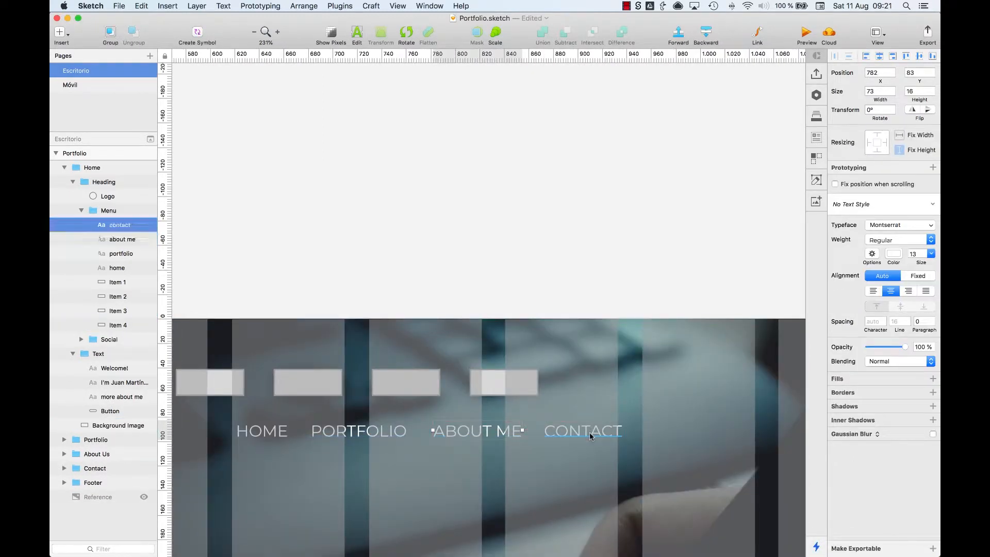
left_click(879, 73)
type("873")
key("Tab")
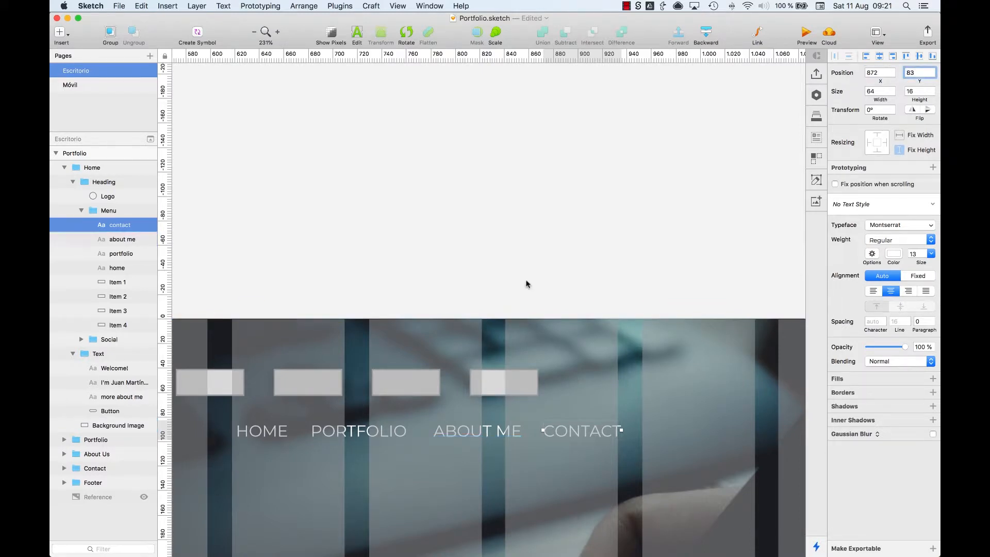
key("Return")
- Nudge "contact" 30 px right, and shift "about me" and "contact" together a further 27 px right
key("alt")
key("shift+Right")
key("shift+Right")
key("shift+Right")
left_click(483, 432, "shift")
key("shift+Right")
key("shift+Right")
key("shift+Right")
key("Left")
key("Left")
key("Left")
- Shift "portfolio", "about me" and "contact" together 30 px right, away from "home", and deselect them
left_click(392, 431, "shift")
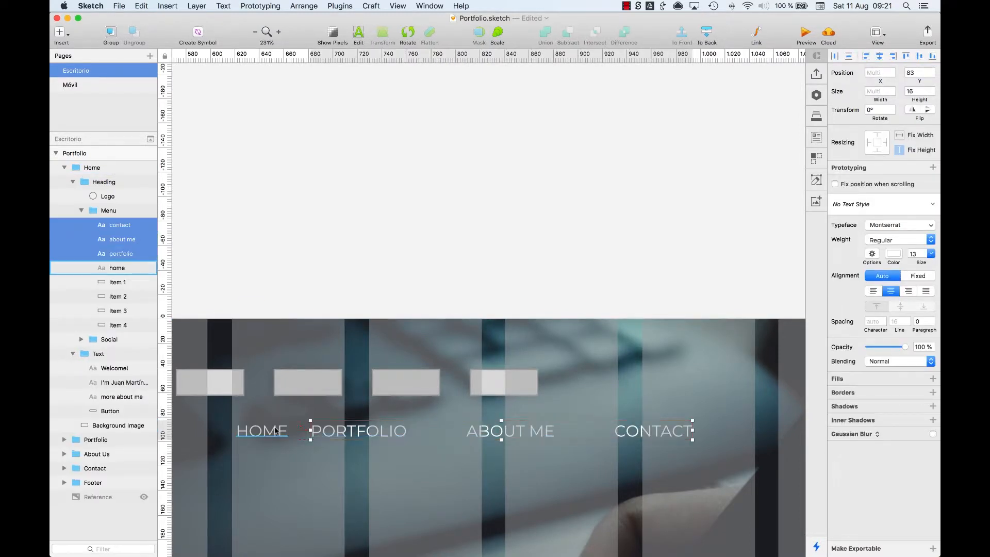
key("shift+Right")
key("shift+Right")
key("shift+Right")
scroll(376, 287, "left", 4)
scroll(375, 288, "right", 1)
left_click(374, 289)
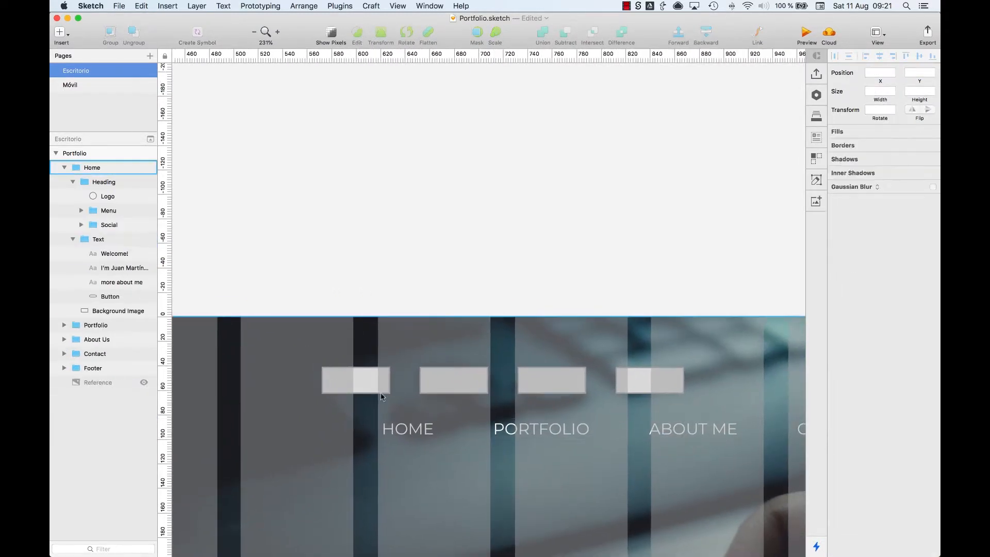
- Make the "home" menu item bold and move all four menu texts up over the placeholders to Y 44
left_click(409, 431, "super")
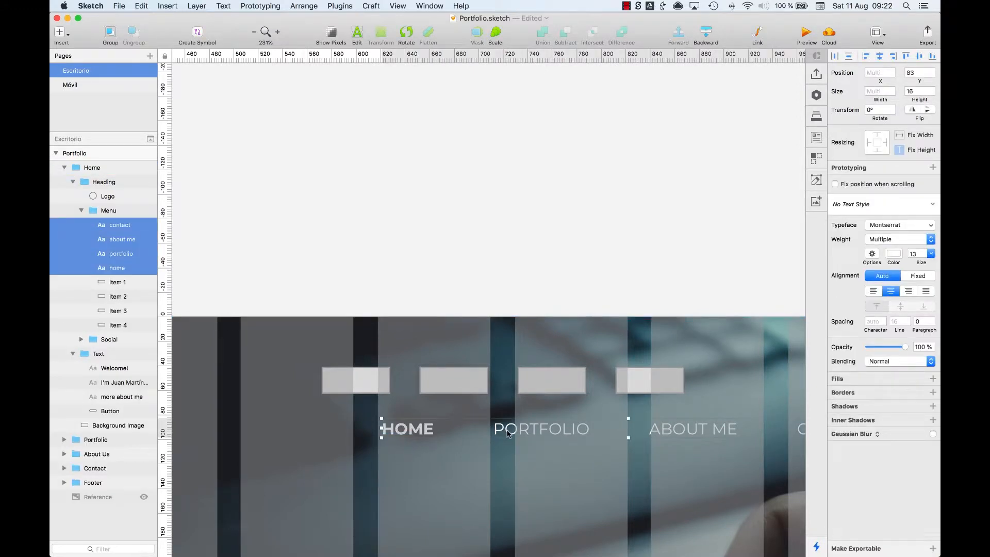
left_click_drag(507, 430, 507, 382)
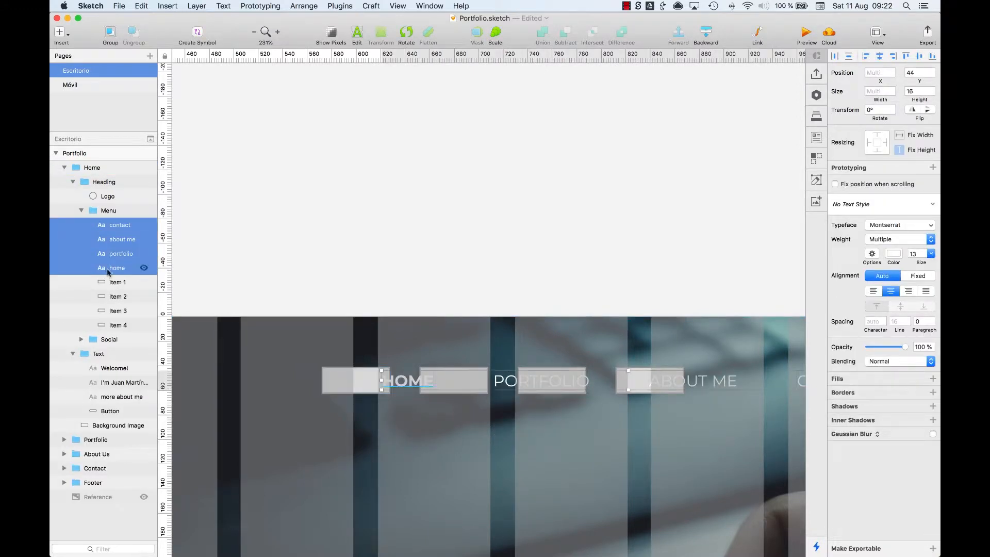
- Delete the placeholder rectangles Item 1 to Item 4 from the Menu group
left_click(110, 281)
left_click(108, 325, "shift")
left_click(107, 325, "super")
key("Delete")
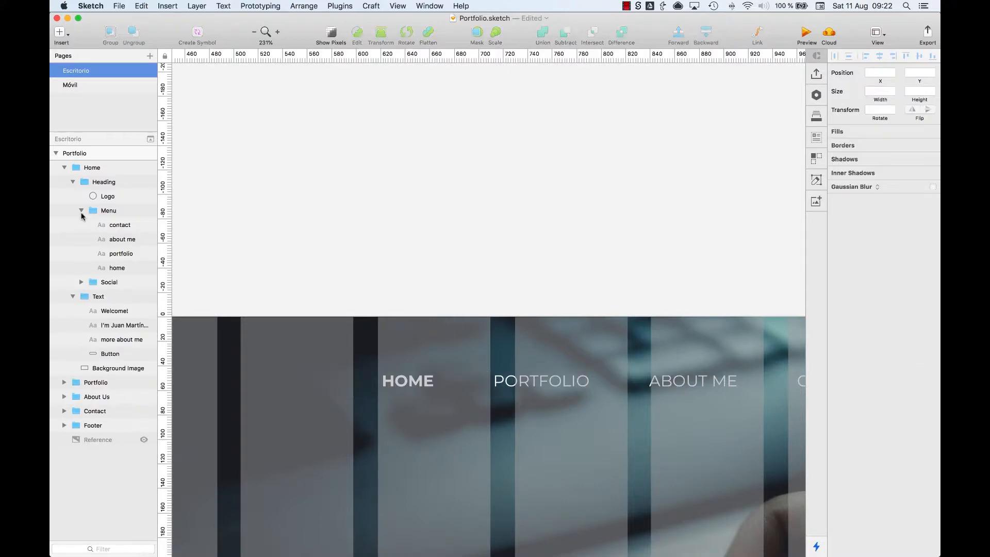
- Collapse the Menu group and align it to the horizontal centre
left_click(81, 211)
left_click(103, 211)
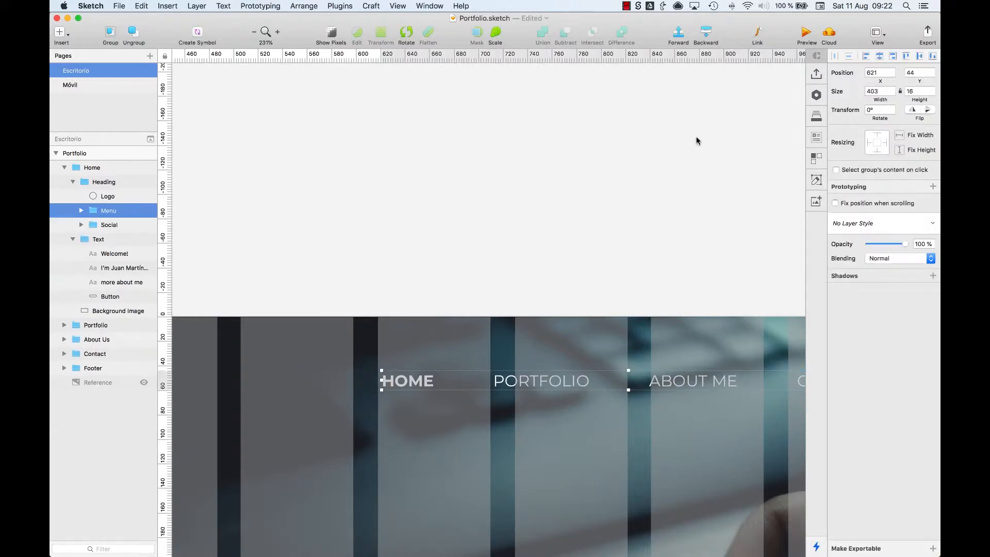
left_click(880, 57)
- Add the text "Recent Projects" beside the title placeholder of the Portfolio section
scroll(587, 232, "down", 10)
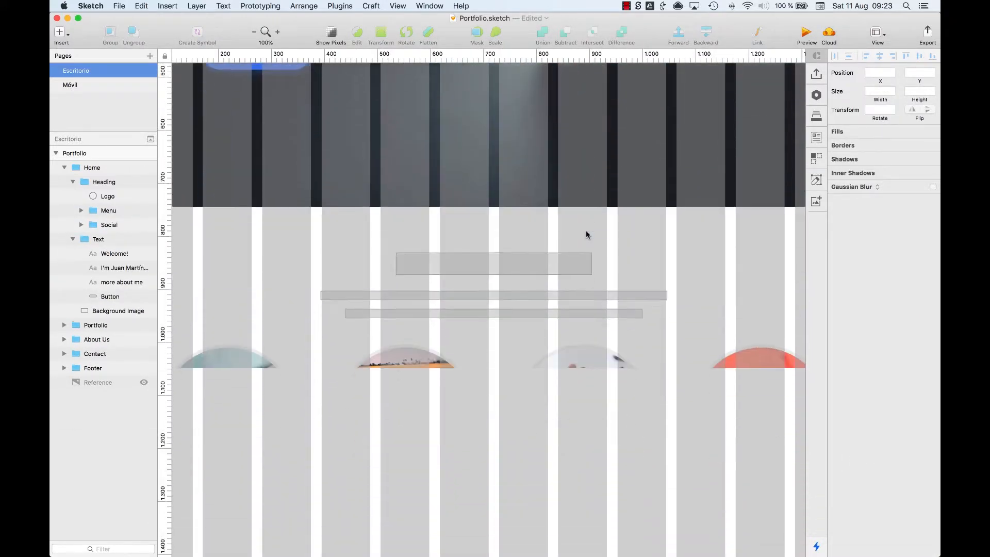
scroll(586, 235, "down", 2)
key("t")
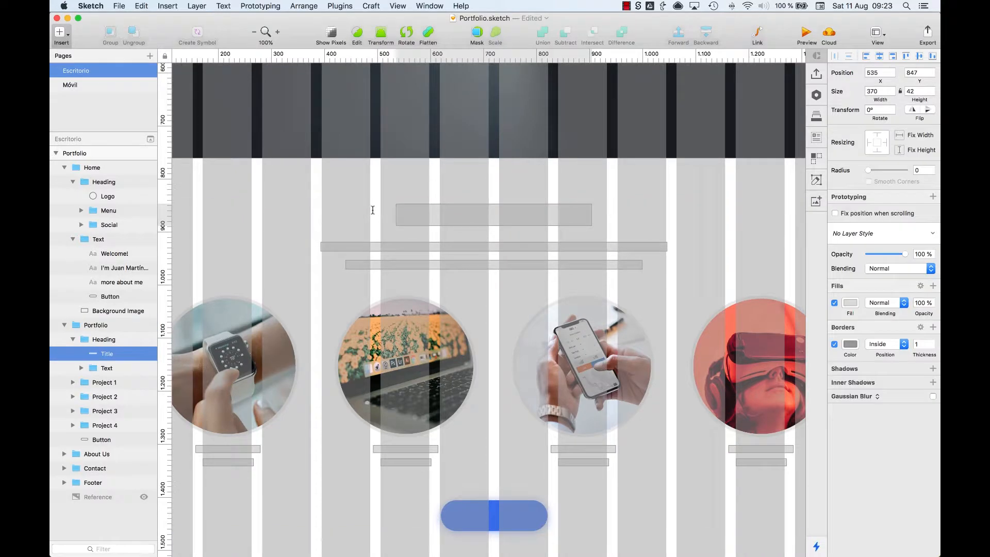
left_click(373, 210)
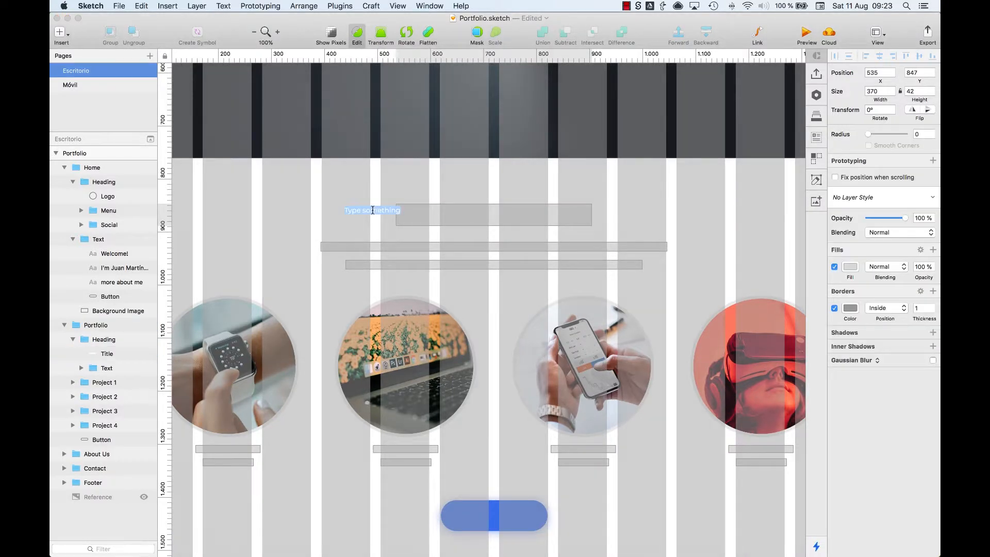
type("Recent Projects")
key("super+a")
- Set the "Recent Projects" heading to Black weight and size 42
left_click(876, 204)
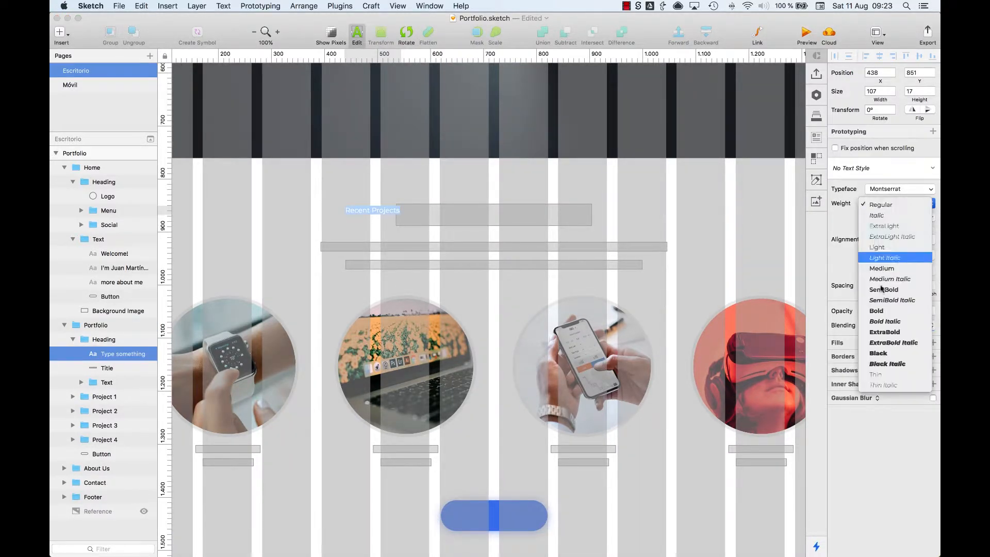
left_click(876, 351)
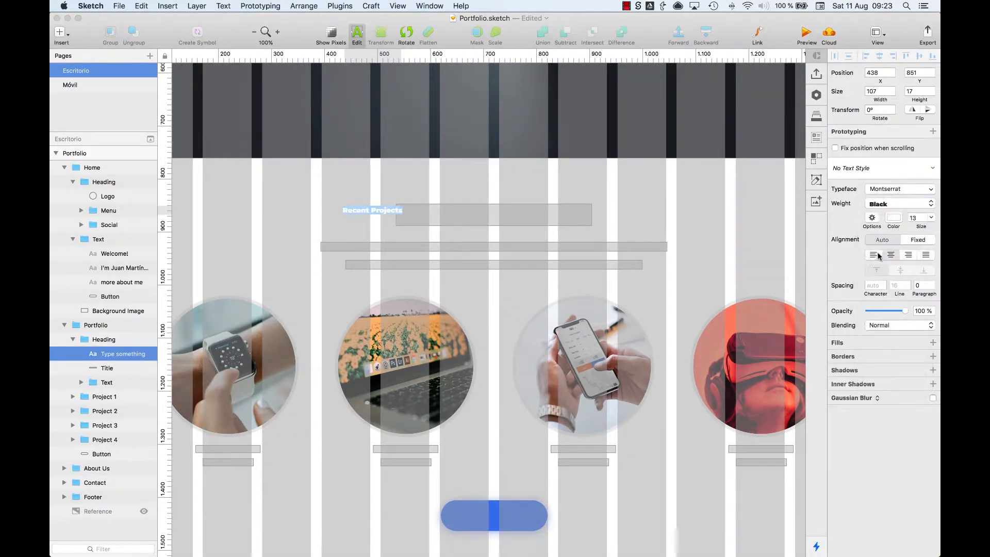
left_click(914, 218)
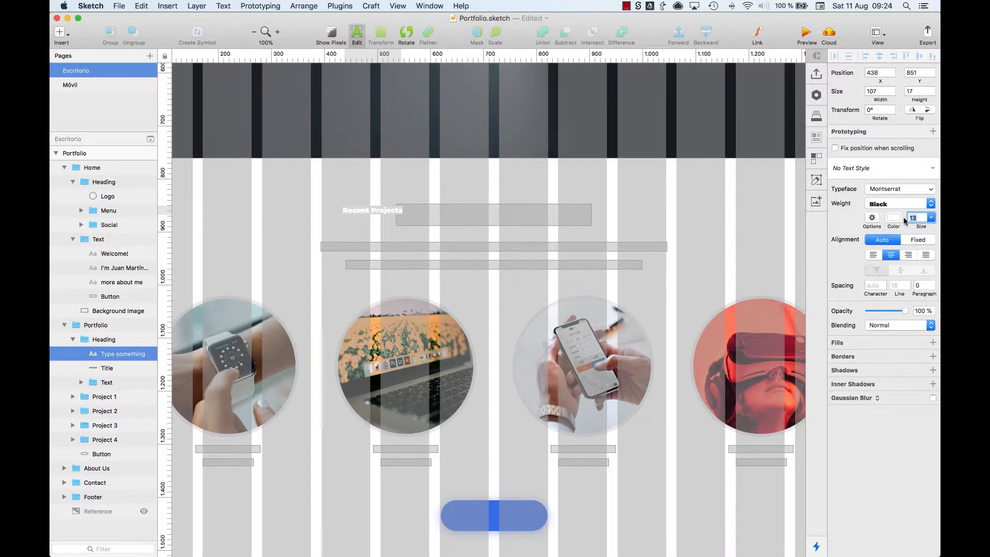
type("42")
key("Tab")
- Colour the "Recent Projects" heading 2D2F35 and save that colour to the document colours
left_click(894, 218)
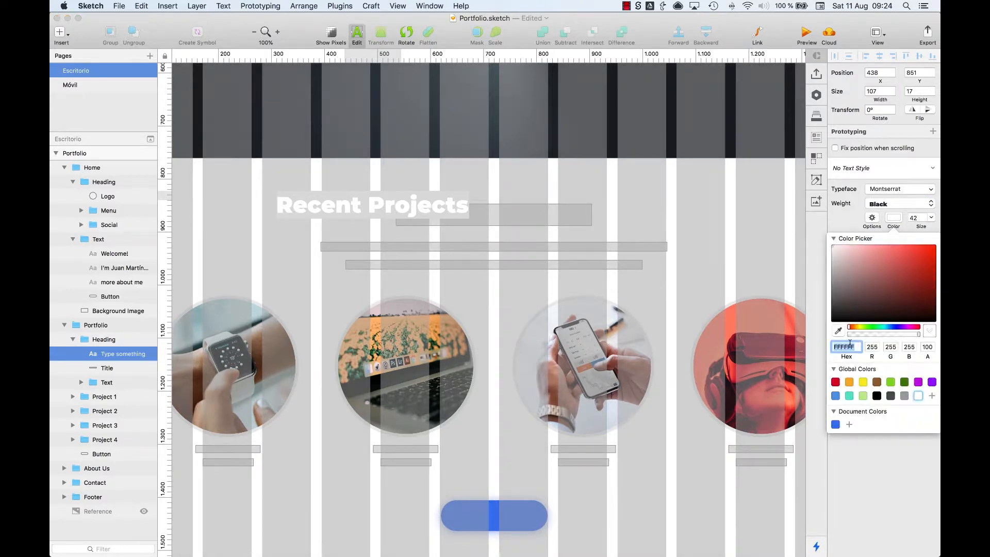
type("000000")
key("Return")
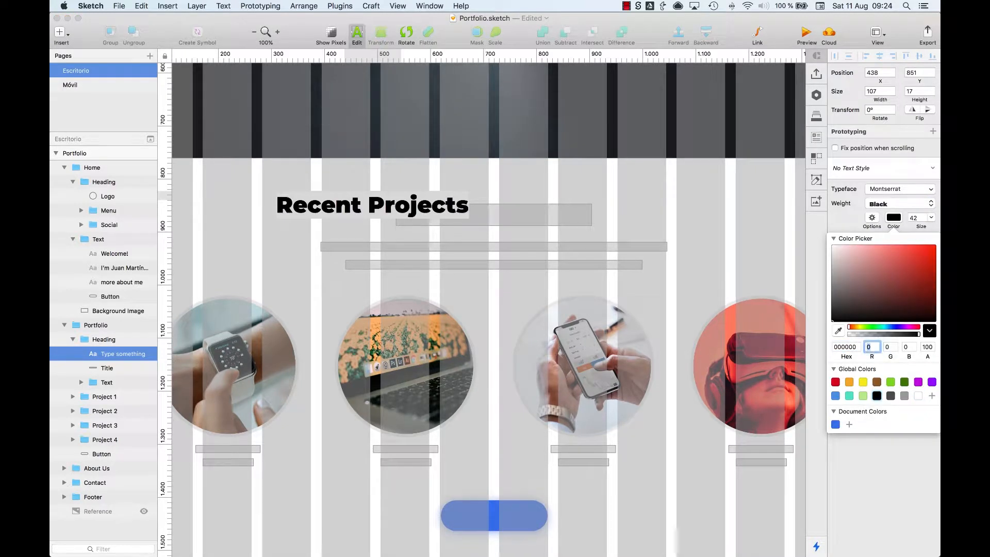
type("2D2F35")
key("Tab")
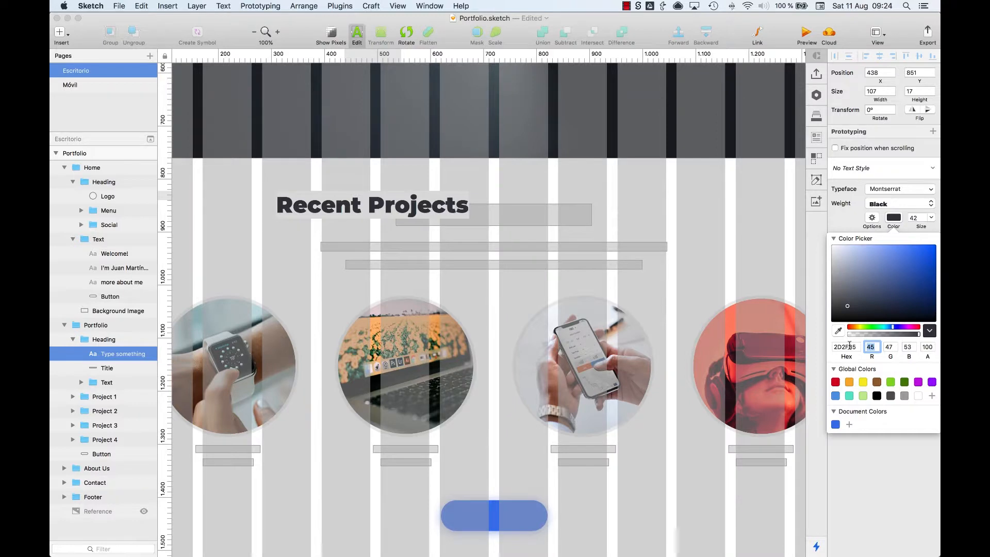
left_click(850, 345)
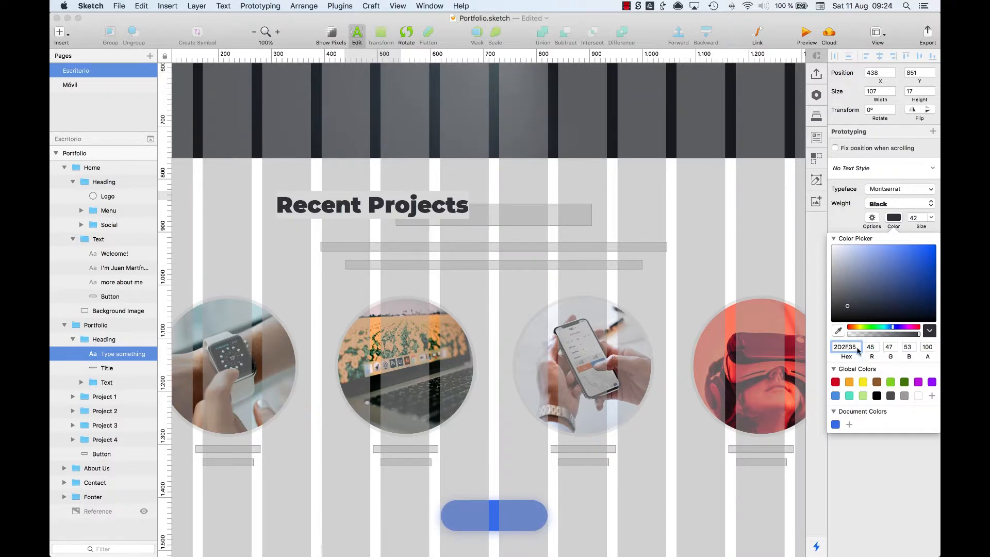
left_click(849, 425)
left_click(847, 226)
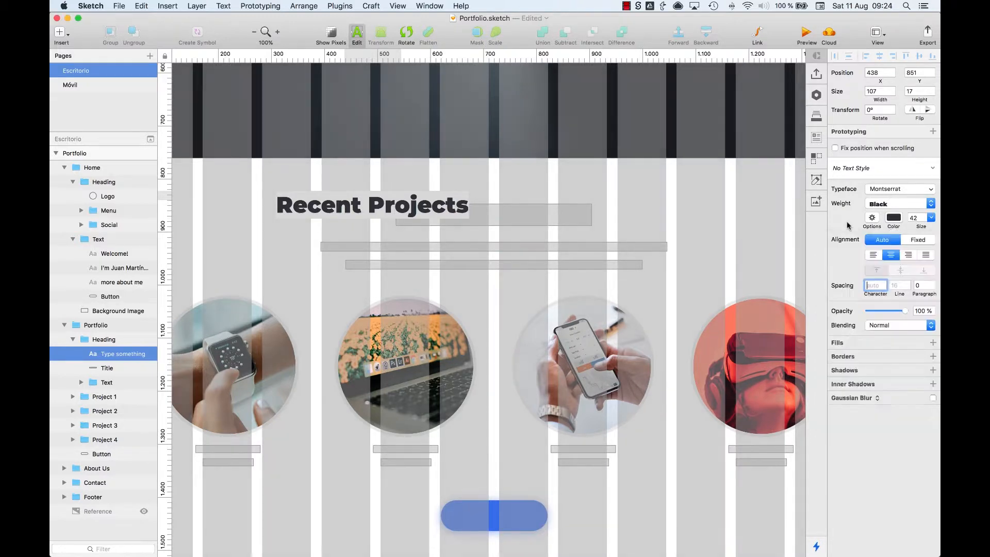
- Make the "Recent Projects" heading a fixed-width box 427 px wide and put it in place of the title placeholder
left_click(916, 240)
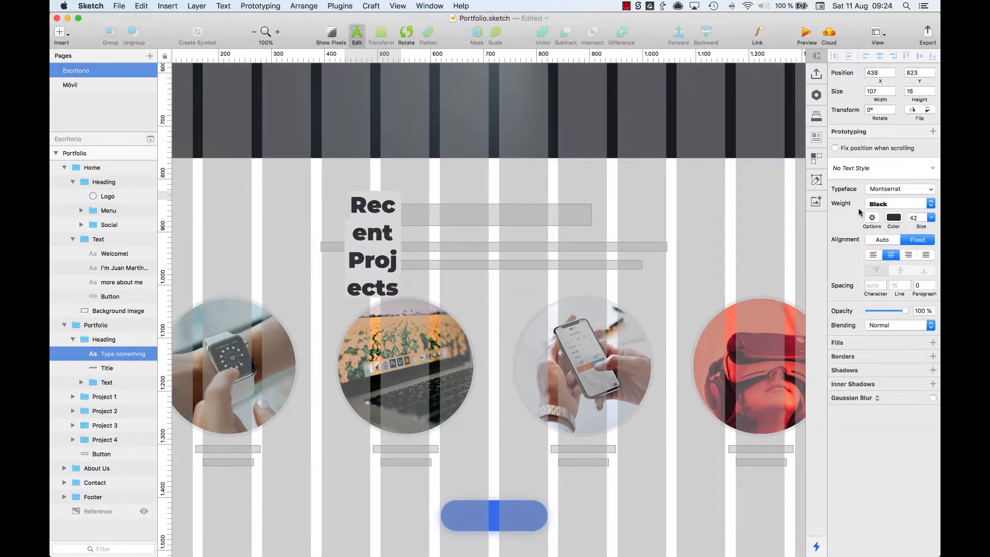
key("Escape")
left_click_drag(419, 243, 607, 244)
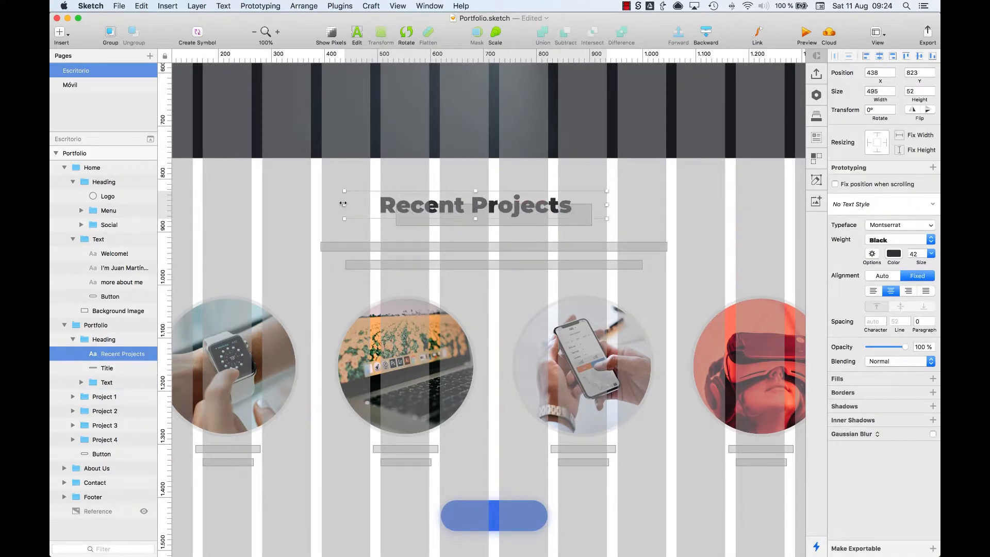
left_click_drag(343, 203, 380, 202)
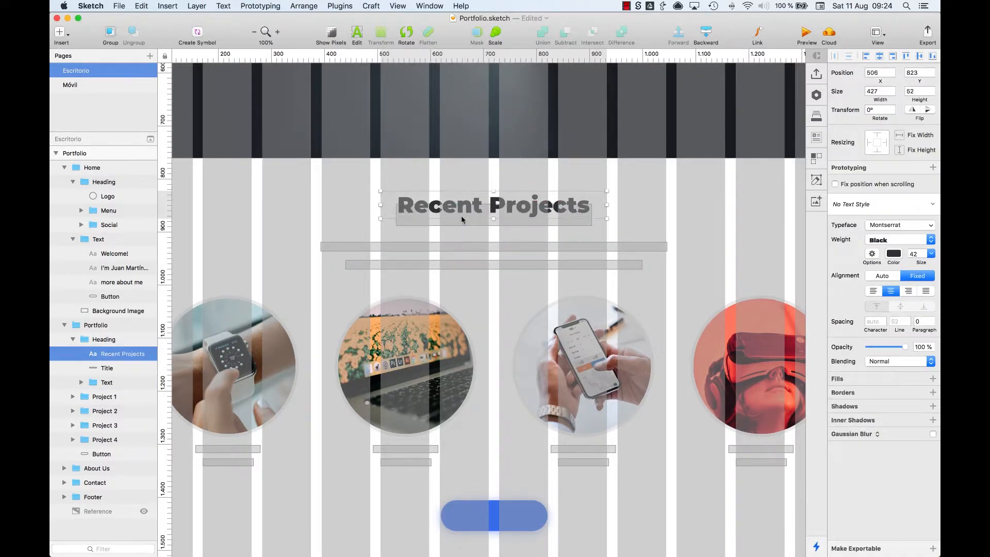
left_click_drag(461, 215, 463, 225)
key("alt")
key("alt")
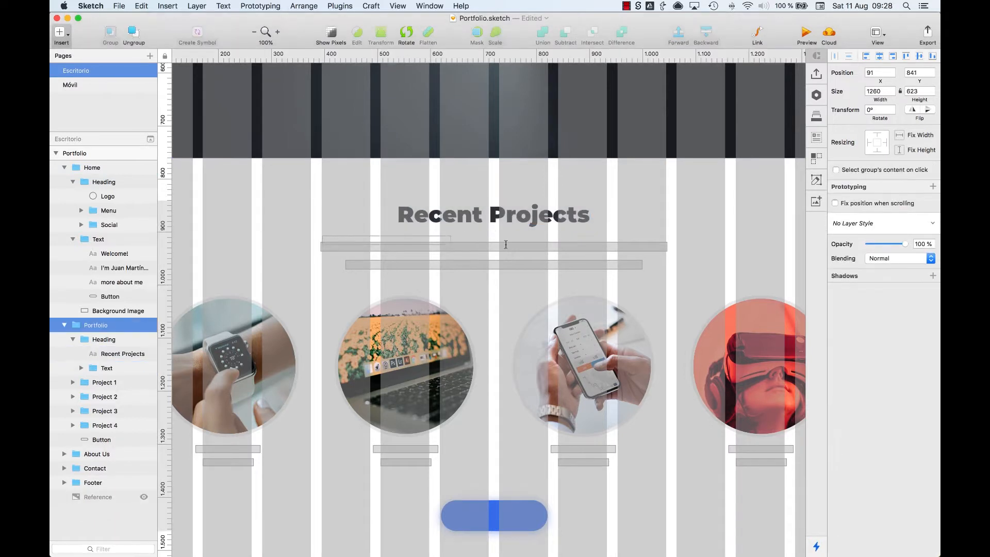
- Add a 650 × 90 px description under the heading, from "Some of the last projects I've been working on" to "design and develop their products:"
key("r")
left_click_drag(322, 235, 666, 283)
type("Some of the last projects I've been working on, for the excellent companies that have hired me to design and develop their products.")
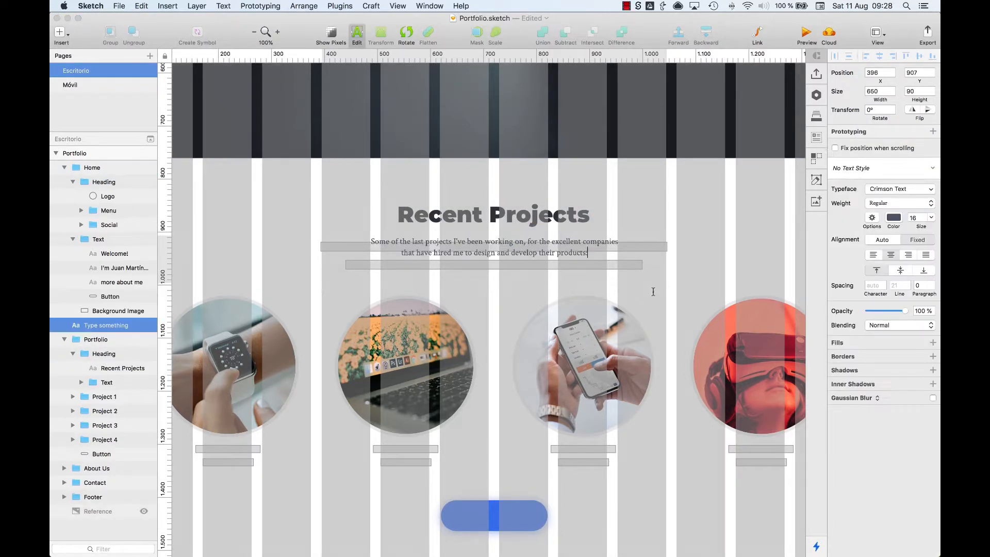
key("Escape")
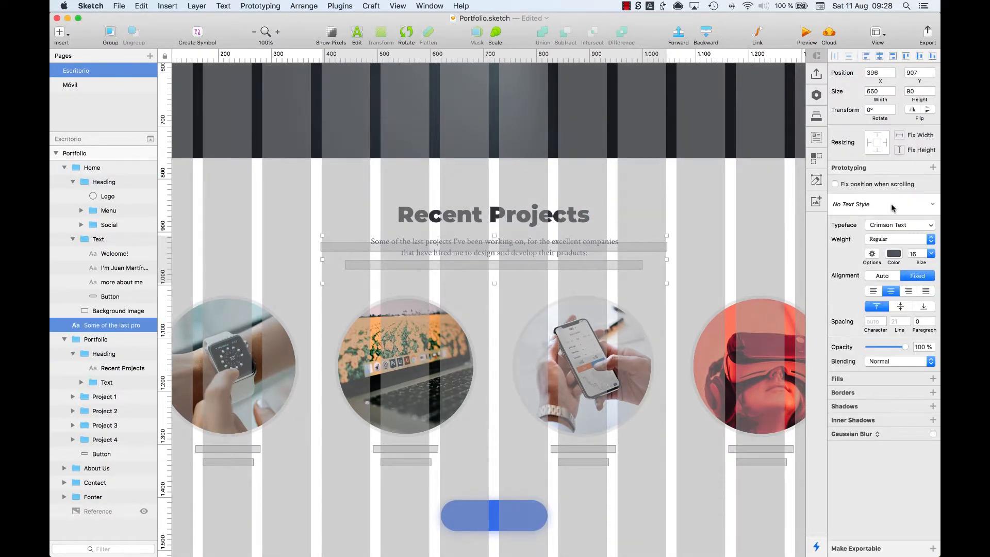
- Save the description's text colour 4F5362 as a document colour and set its line spacing to 24
left_click(894, 253)
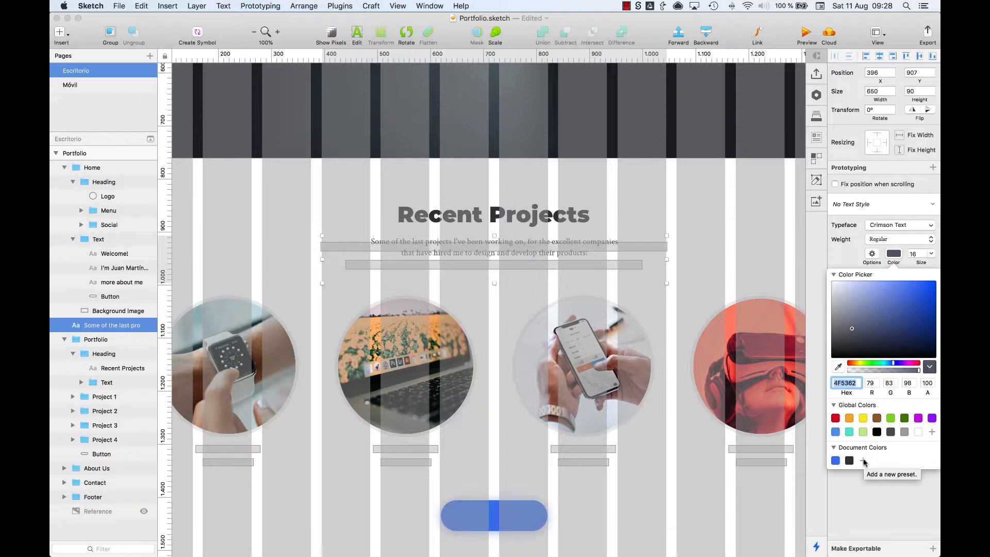
key("Escape")
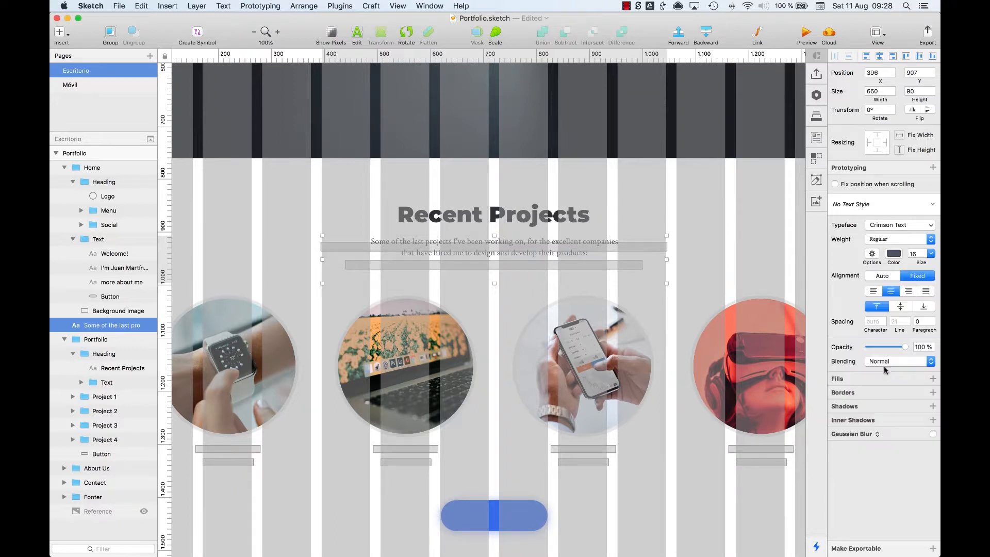
left_click(896, 322)
type("24")
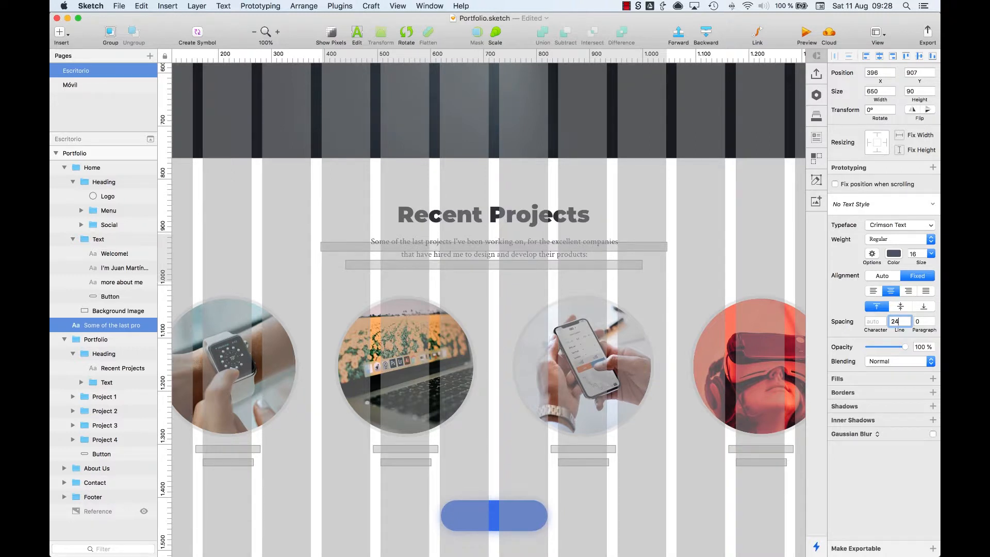
- With the layout columns hidden, shorten the description box to 50 px high and move it down to Y 915
left_click(495, 279)
key("ctrl+l")
left_click_drag(499, 247, 499, 255)
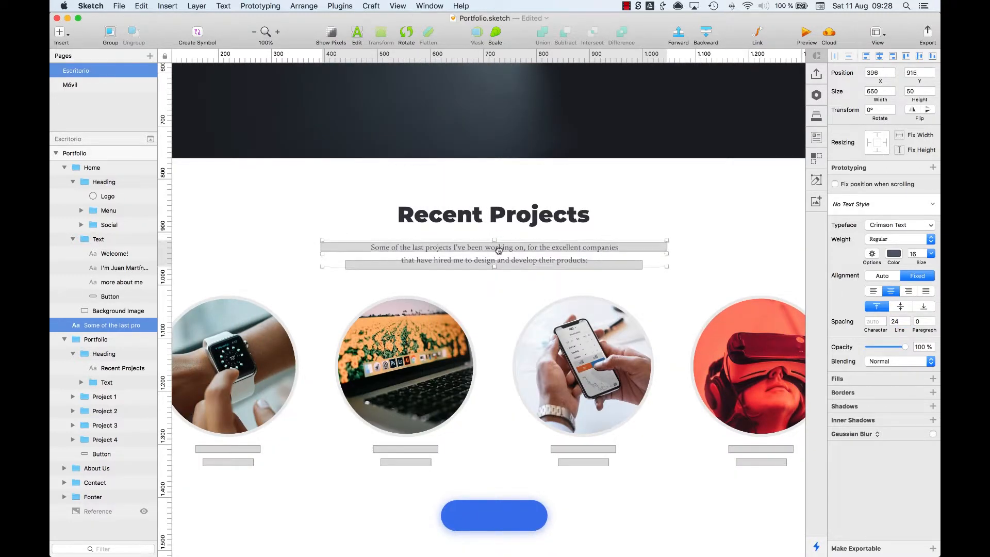
key("alt")
- Move the description into the Portfolio section's Heading group and delete the placeholder Text group there
left_click_drag(93, 325, 116, 373)
left_click(106, 383)
key("BackSpace")
left_click(107, 368)
key("Up")
key("Up")
left_click(440, 188)
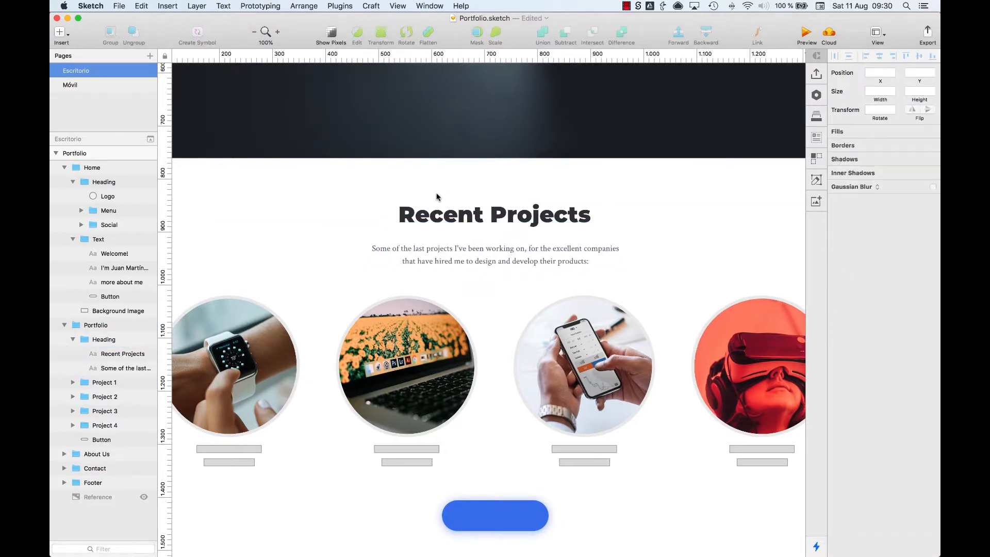
- Add a text layer below the first project and style it in Montserrat Medium with the blue document colour
scroll(436, 197, "left", 5)
scroll(436, 196, "down", 3)
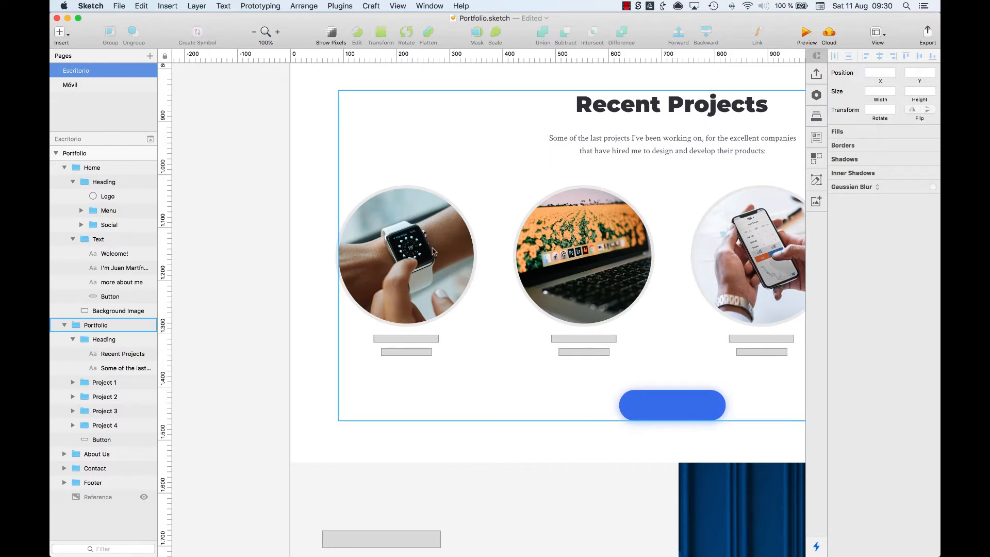
left_click(383, 341, "super")
left_click(336, 413)
key("t")
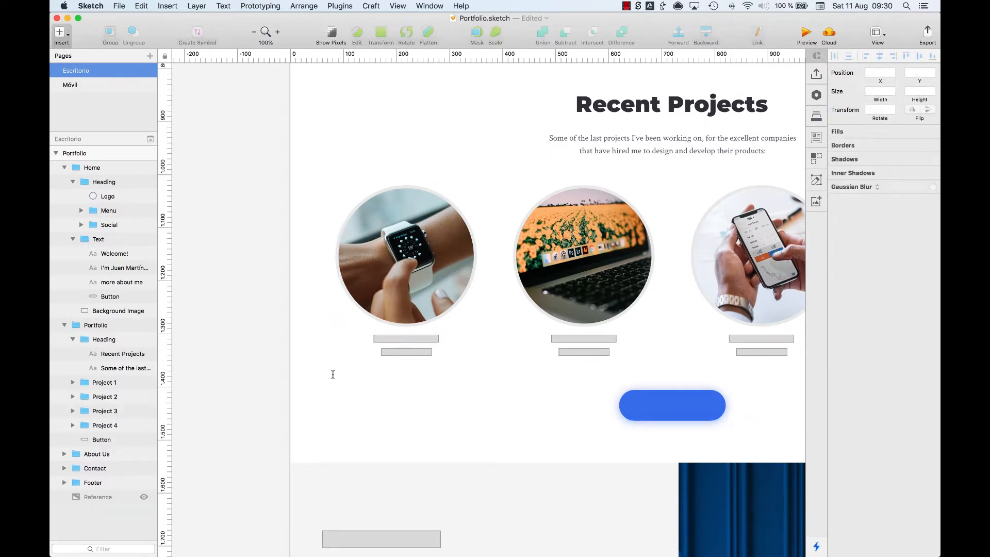
left_click(331, 382)
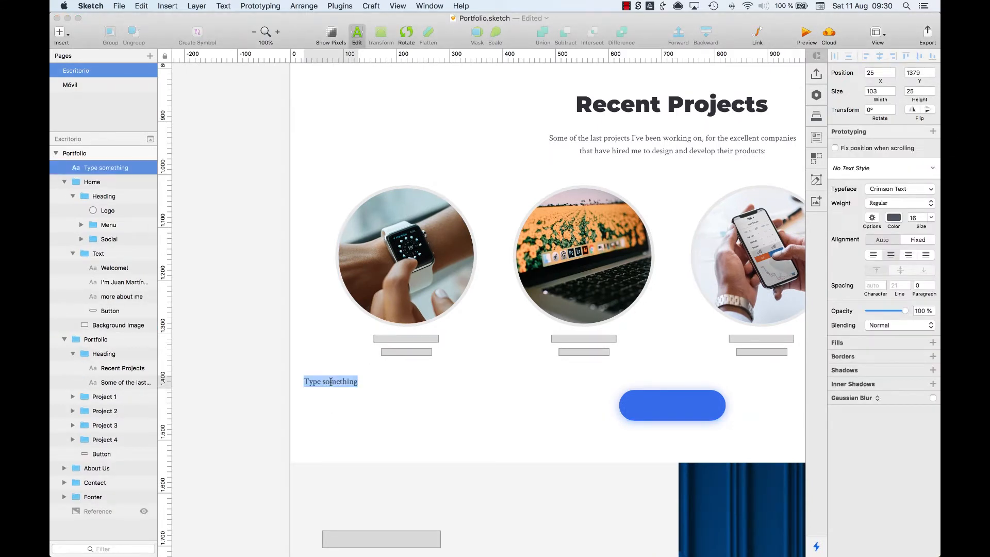
left_click(900, 203)
left_click(895, 279)
left_click(892, 219)
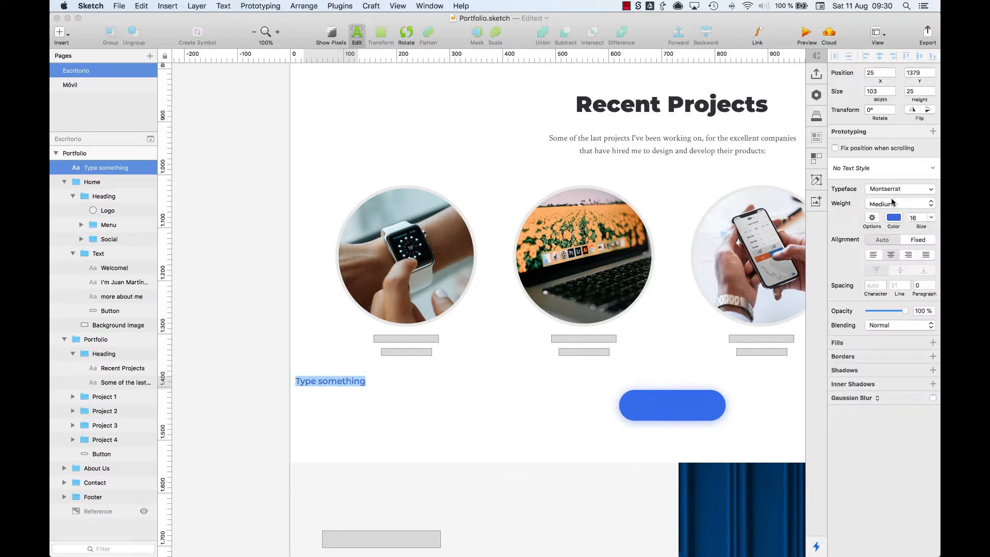
- Fill the new text with "Weather App" and place it over the first project's upper placeholder
type("Weather App")
key("Escape")
left_click_drag(342, 381, 406, 339)
key("ctrl+Up")
left_click(675, 403)
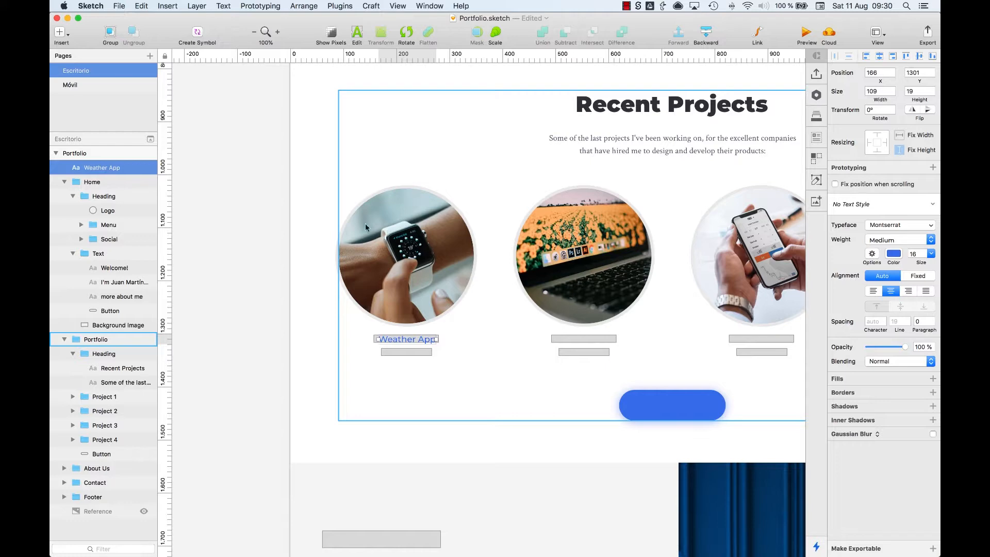
left_click(306, 208)
- Copy the "portfolio" menu text from the Home header and paste it below the project placeholders
scroll(502, 226, "up", 10)
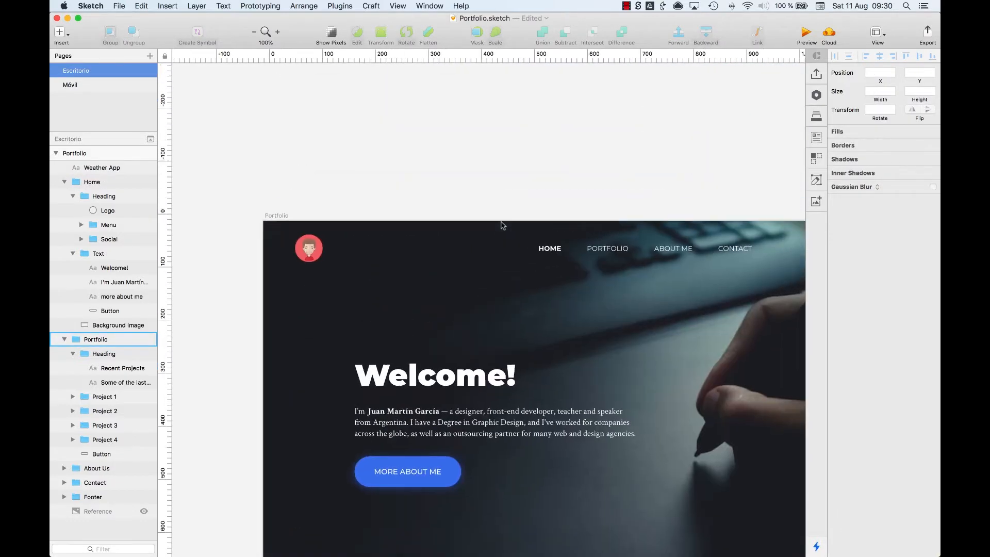
scroll(502, 225, "up", 3)
scroll(502, 225, "right", 2)
left_click(550, 313, "super")
key("Escape")
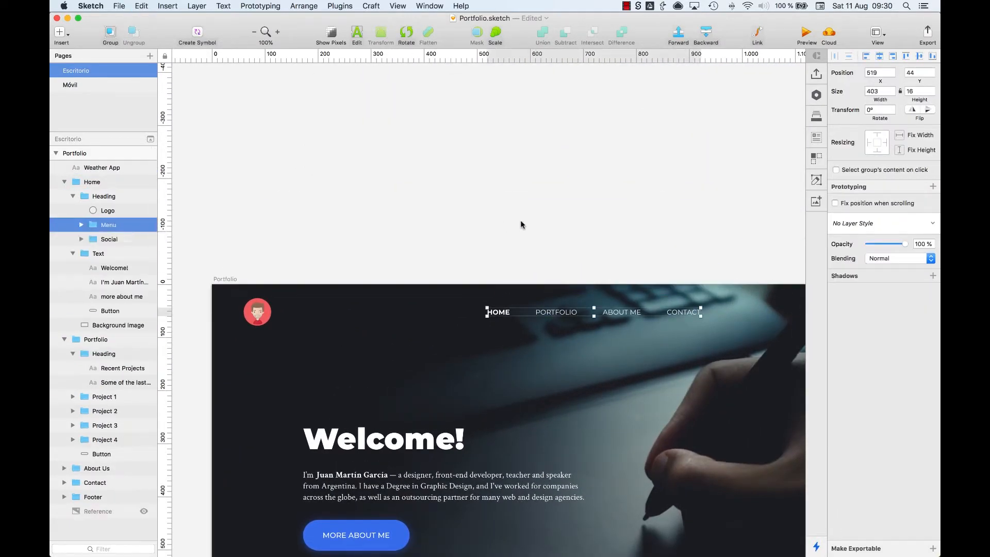
left_click(522, 221)
scroll(521, 222, "down", 10)
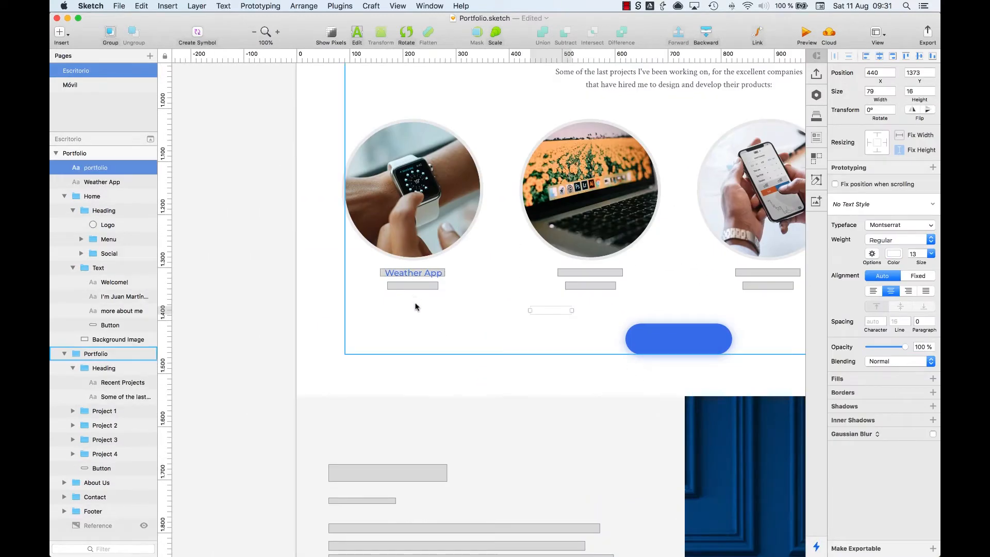
- Colour the pasted text with document colour 4F5362 and move it over the first project's lower placeholder
left_click(893, 254)
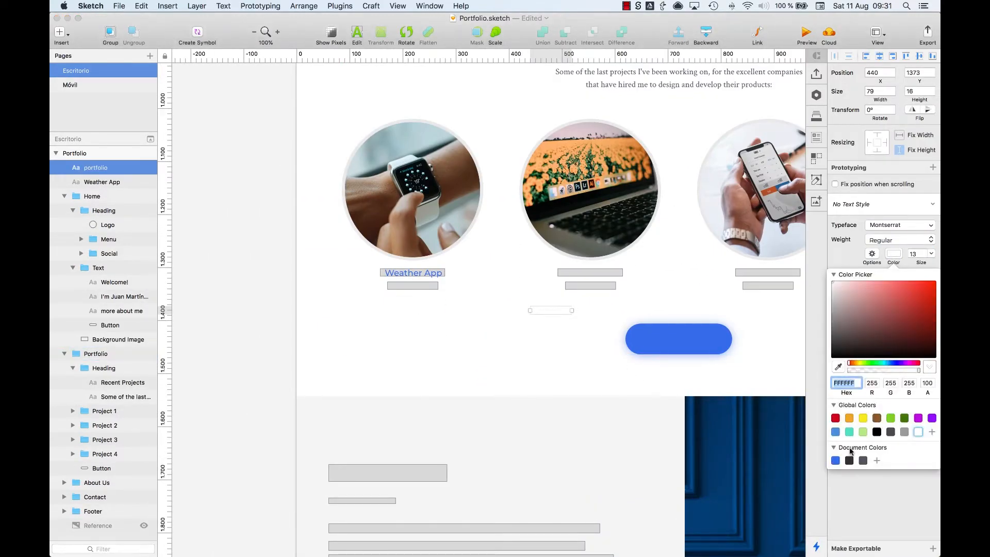
left_click(863, 461)
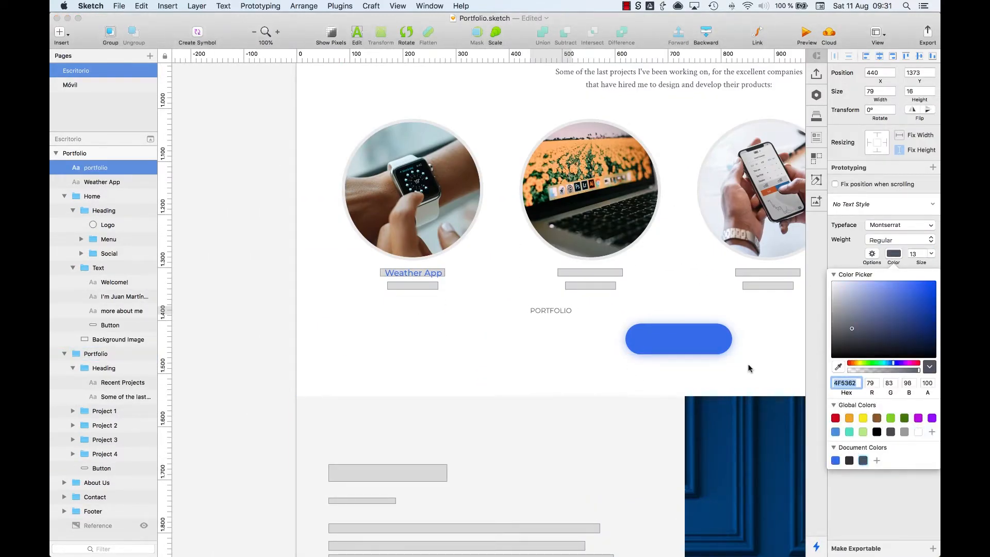
left_click_drag(534, 315, 394, 291)
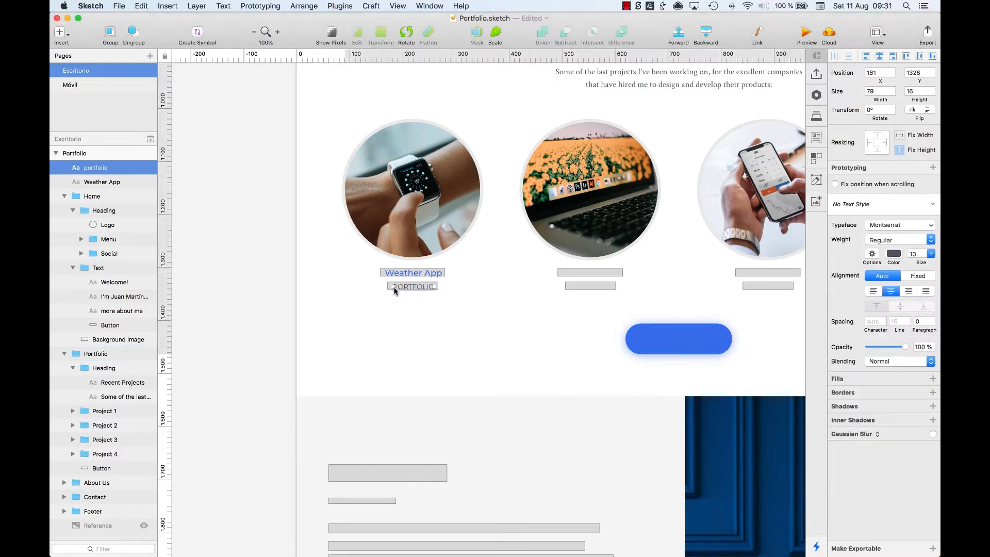
- Change the pasted text to "ux/ui design" and move its layer below "Weather App"
double_click(394, 287)
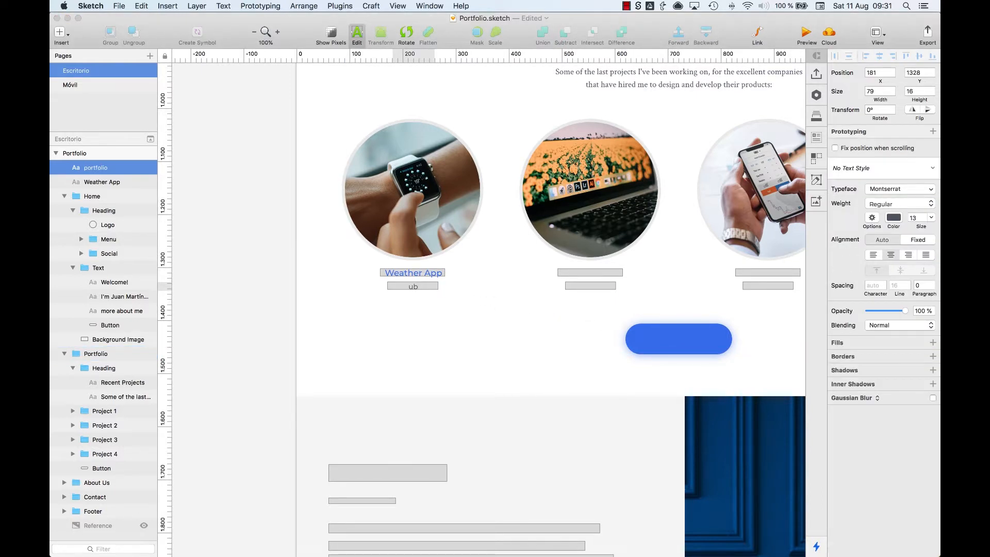
type("ux/ui design")
key("Escape")
key("super+alt+Down")
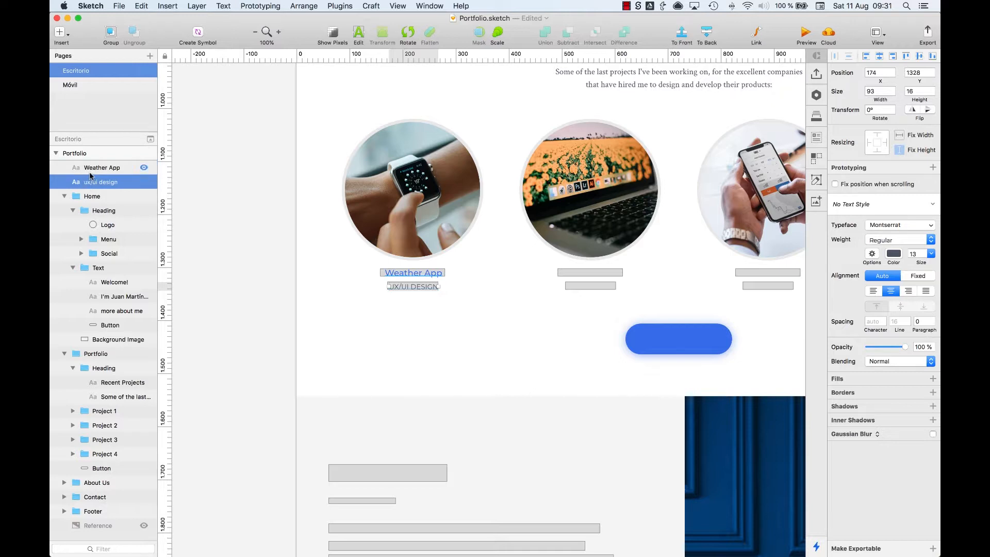
- Move the "Weather App" and "ux/ui design" text layers into the Project 1 group and delete its placeholder lines
left_click(90, 169, "shift")
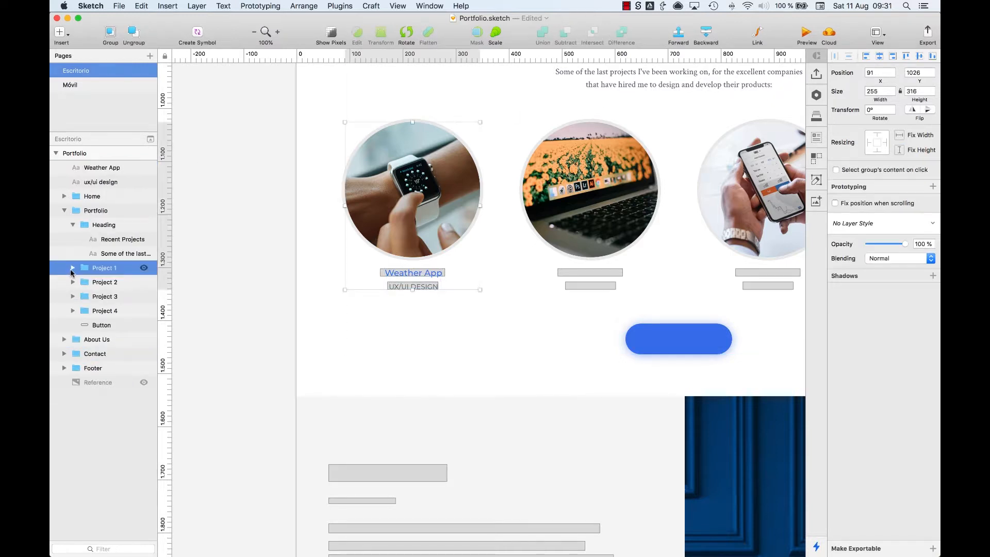
left_click(73, 268)
left_click(81, 297)
left_click(92, 164)
left_click(93, 182, "shift")
left_click_drag(92, 164, 105, 290)
left_click(105, 295)
key("BackSpace")
- Centre the "Weather App" and "ux/ui design" texts horizontally with Project 1's image
left_click(103, 283)
left_click(100, 270, "shift")
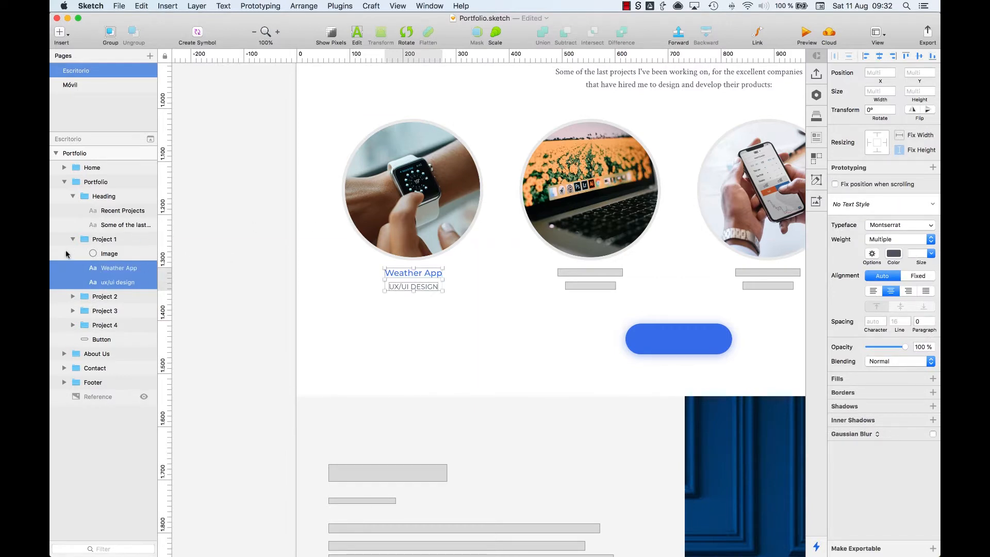
left_click(103, 254, "shift")
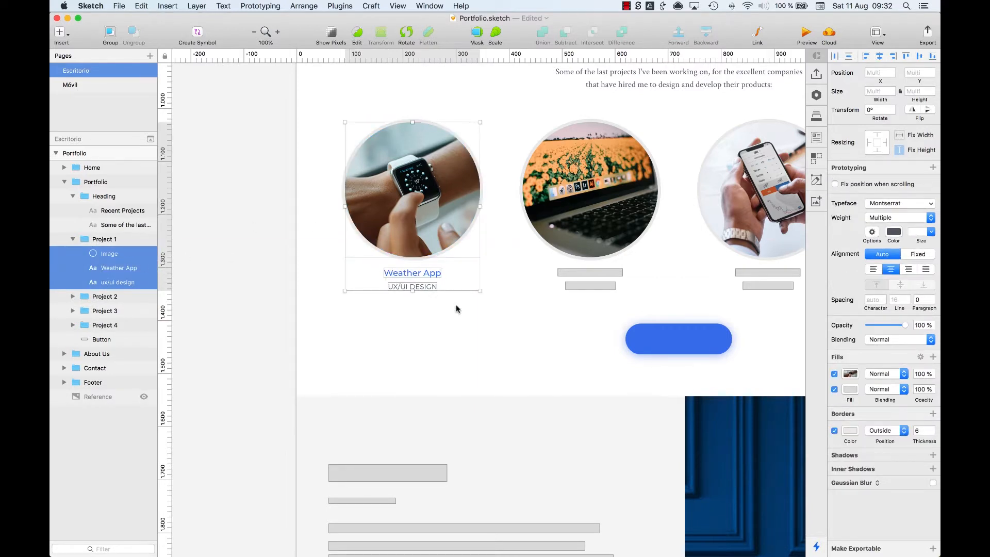
left_click(382, 328)
- Copy Project 1's two texts into Project 2 in place of its placeholder lines, reading "Mac OS Application" and "software design"
left_click(411, 275)
left_click(411, 286, "shift")
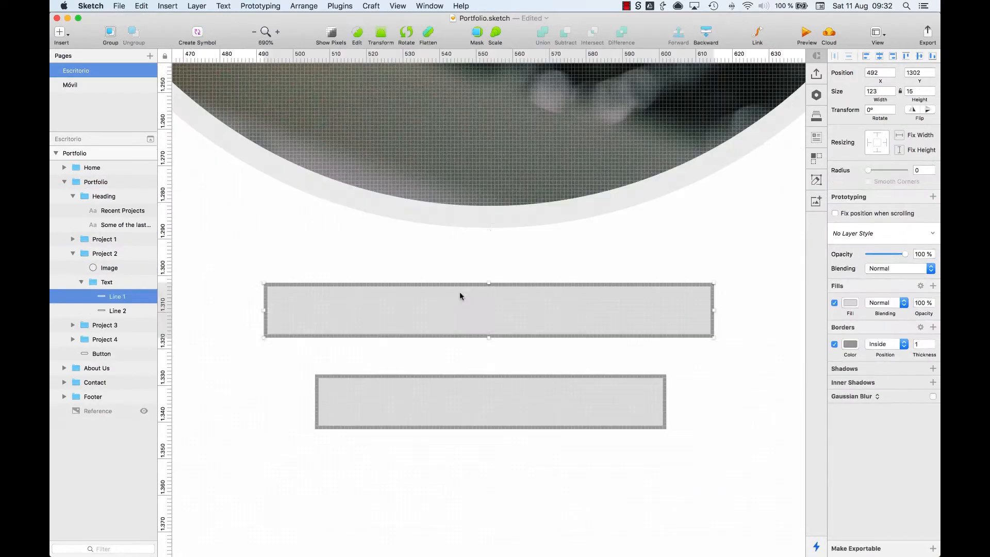
key("super+v")
key("Delete")
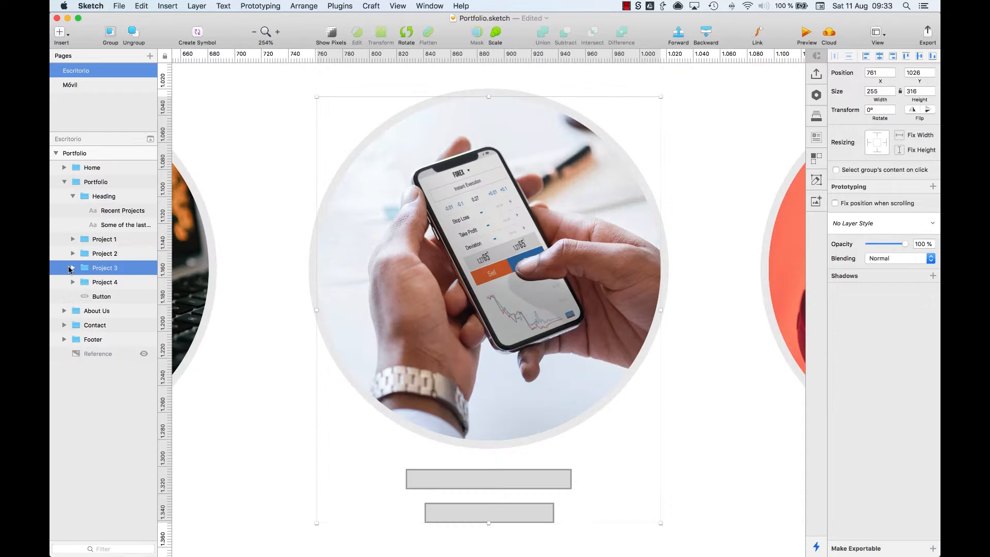
- Paste the two texts into Project 3, move them down over its placeholder lines and delete those placeholders
key("super+v")
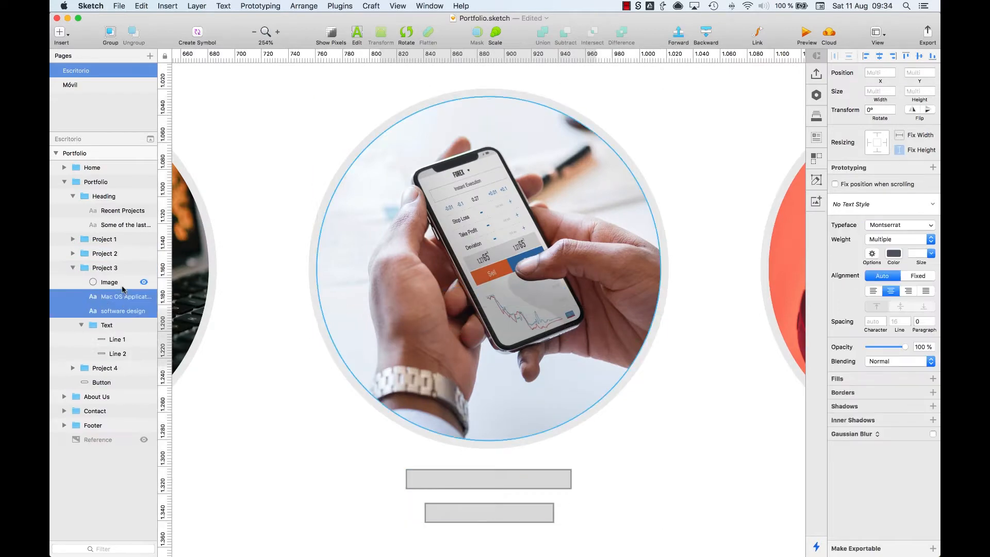
key("shift+Down")
key("shift+Down")
key("shift+Down")
key("shift+Down")
key("shift+Down")
key("shift+Down")
key("shift+Down")
key("shift+Down")
key("shift+Down")
key("shift+Down")
key("shift+Down")
key("shift+Down")
left_click(122, 324)
key("BackSpace")
- Centre Project 3's texts with its image and change them to "Cryptocurrency App" and "mobile design"
left_click(123, 311)
left_click(123, 282, "shift")
double_click(489, 482)
type("Cryptocurrency App")
double_click(489, 517)
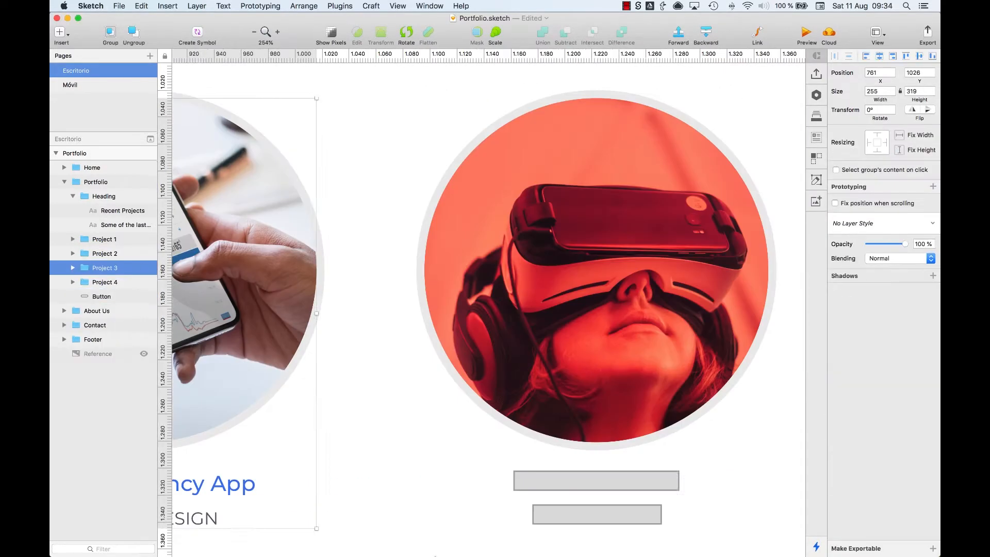
- Paste the two texts below Project 4's image in place of its placeholder lines, reading "VR Tool" and "interaction design"
key("super+v")
left_click_drag(594, 454, 595, 502)
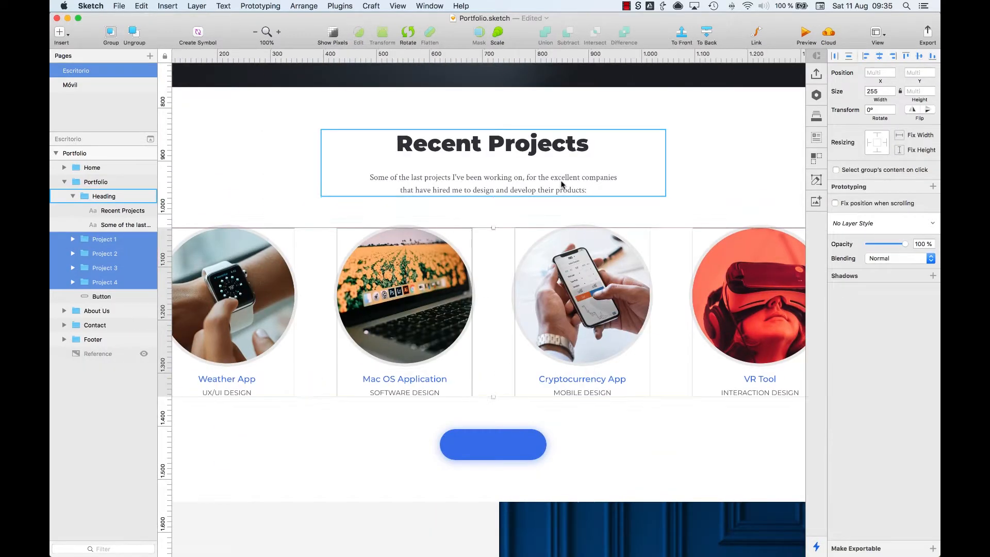
left_click(630, 222)
- Copy the "more about me" label from the Home button onto the blue button below the projects and group both as Button
scroll(630, 226, "up", 10)
scroll(629, 225, "left", 3)
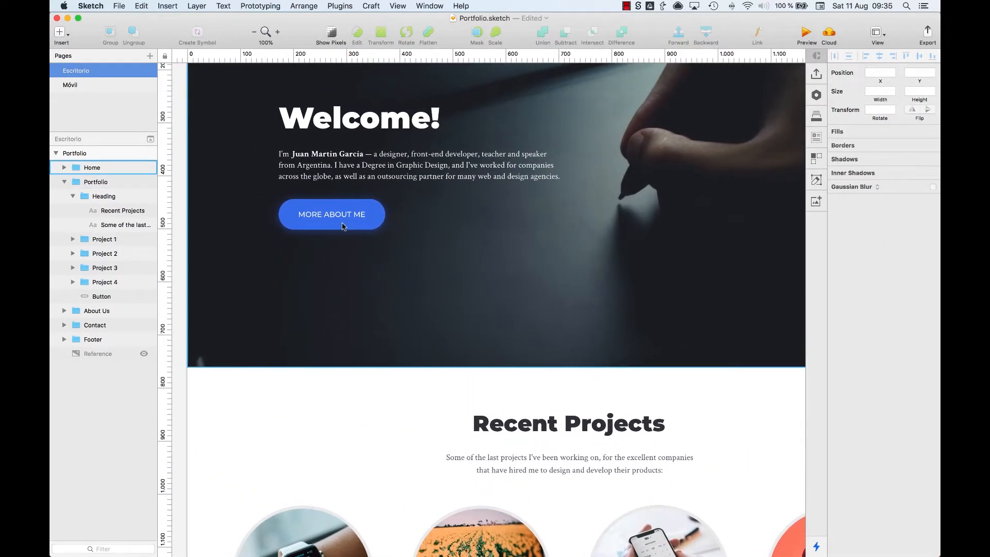
left_click(342, 226)
double_click(343, 226)
double_click(342, 226)
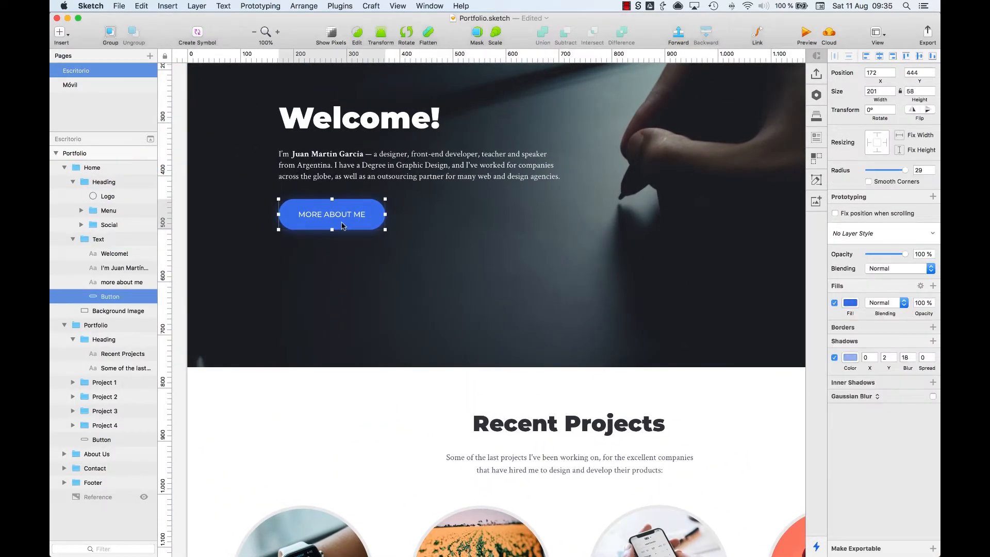
scroll(448, 253, "down", 15)
scroll(449, 253, "right", 3)
double_click(481, 336)
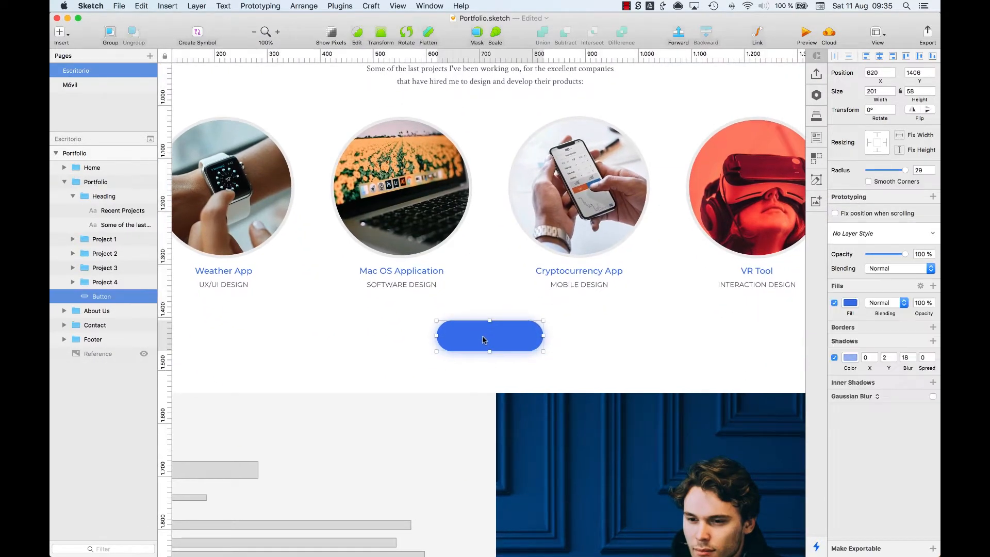
key("super+2")
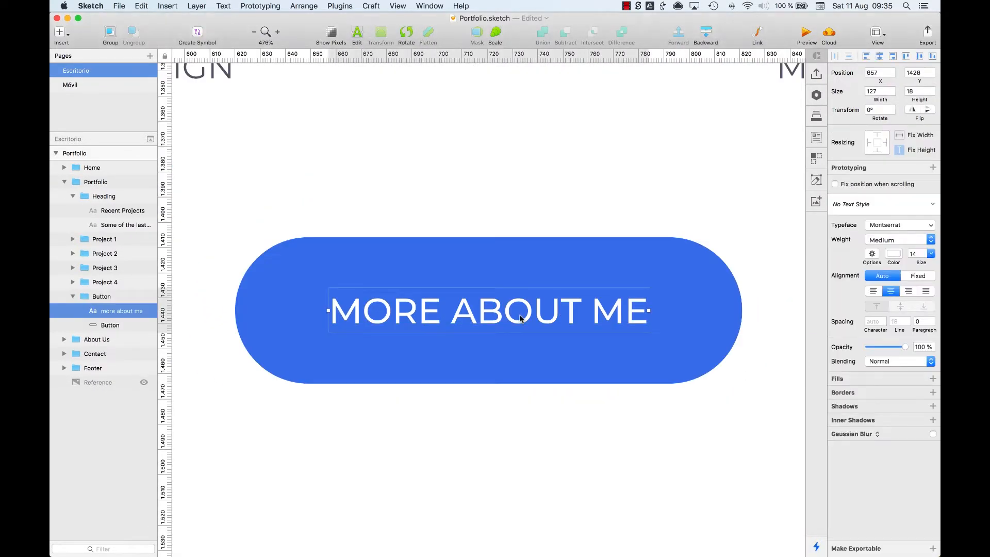
- Change the copied button label to "see more works"
double_click(520, 318)
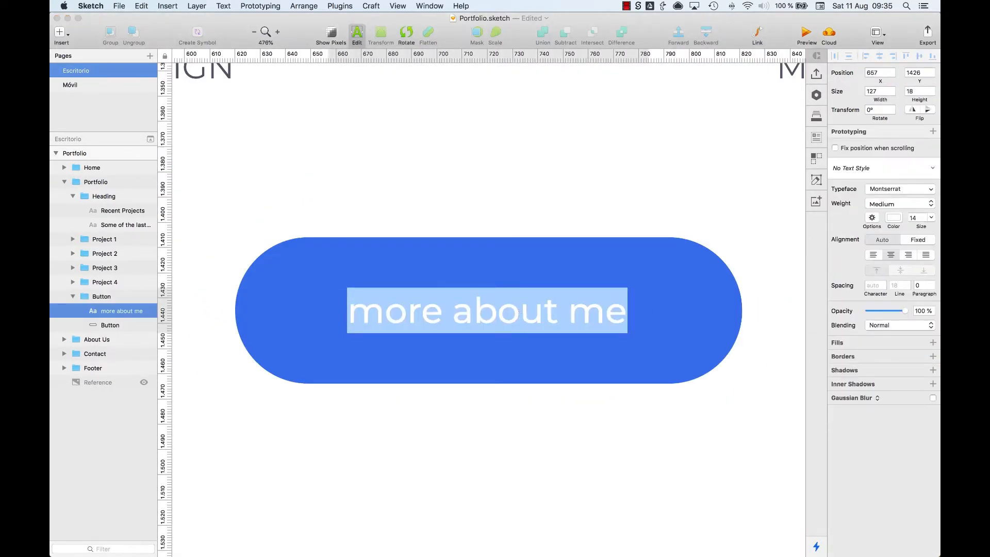
type("see more works")
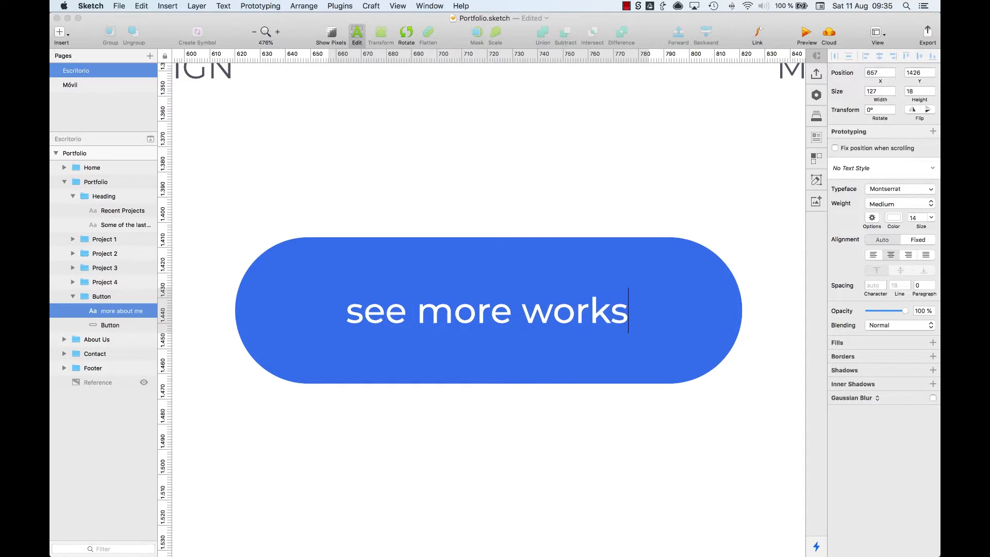
key("Escape")
key("super+0")
key("Escape")
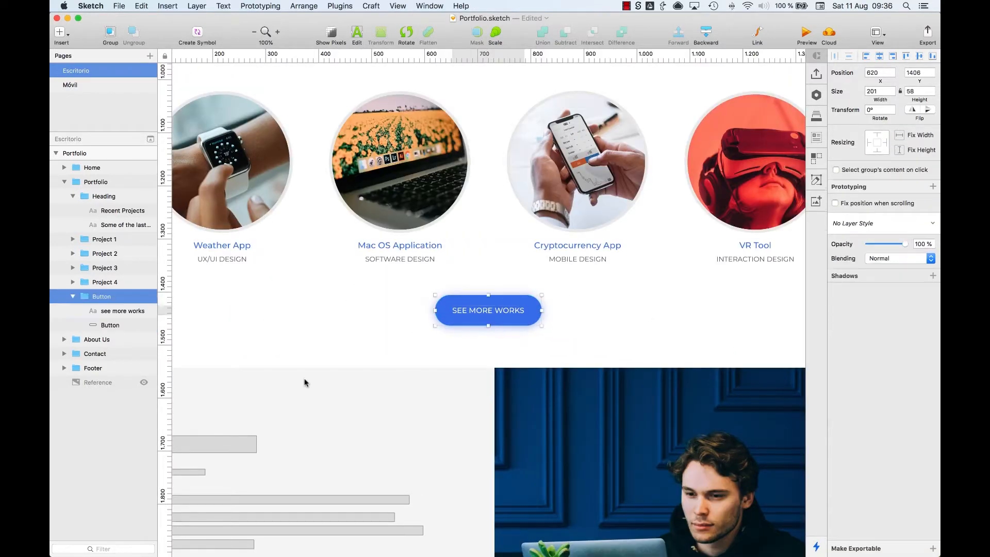
- Copy the "Recent Projects" heading over the About Us title placeholder, left-align it at X 60 and reword it "About Me"
key("Escape")
left_click(64, 182)
key("super+minus")
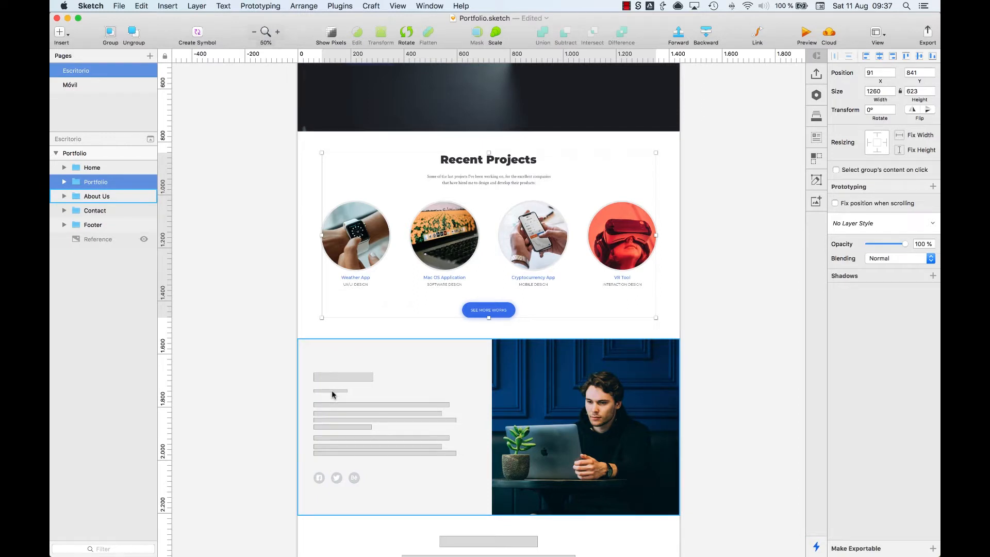
left_click(462, 165, "super")
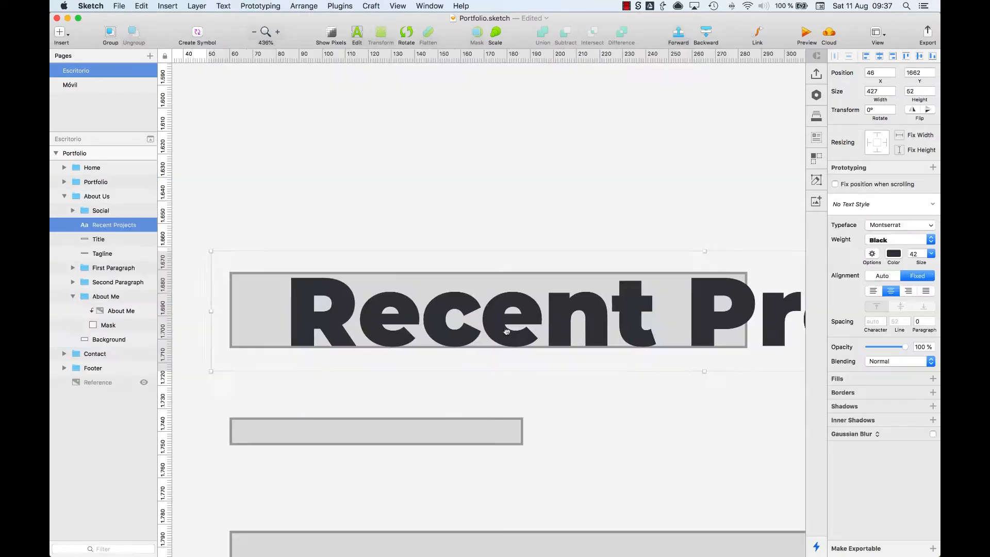
left_click_drag(506, 331, 523, 333)
left_click(872, 291)
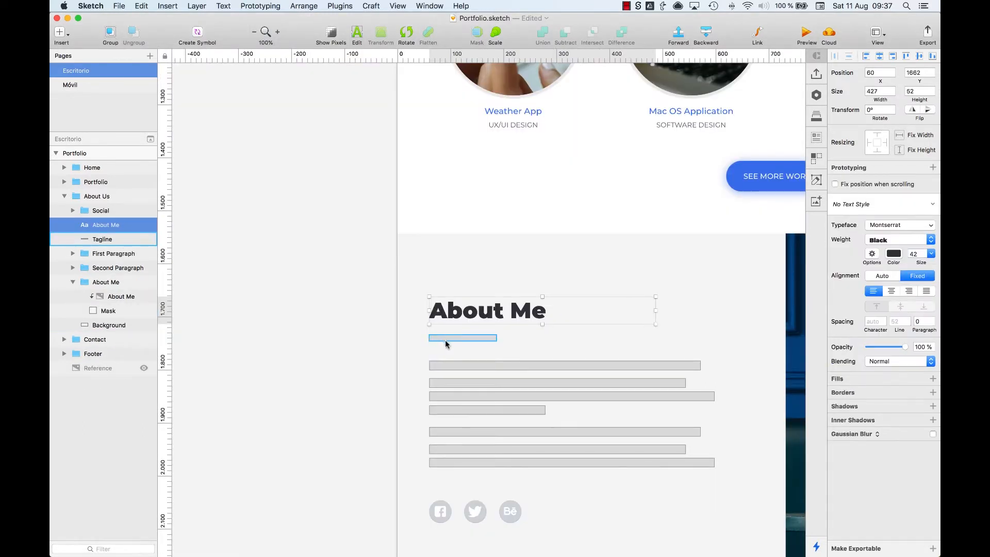
- Copy the "ux/ui design" text over the About Us tagline placeholder, left-aligned at X 60, and delete the placeholder
scroll(509, 309, "up", 1)
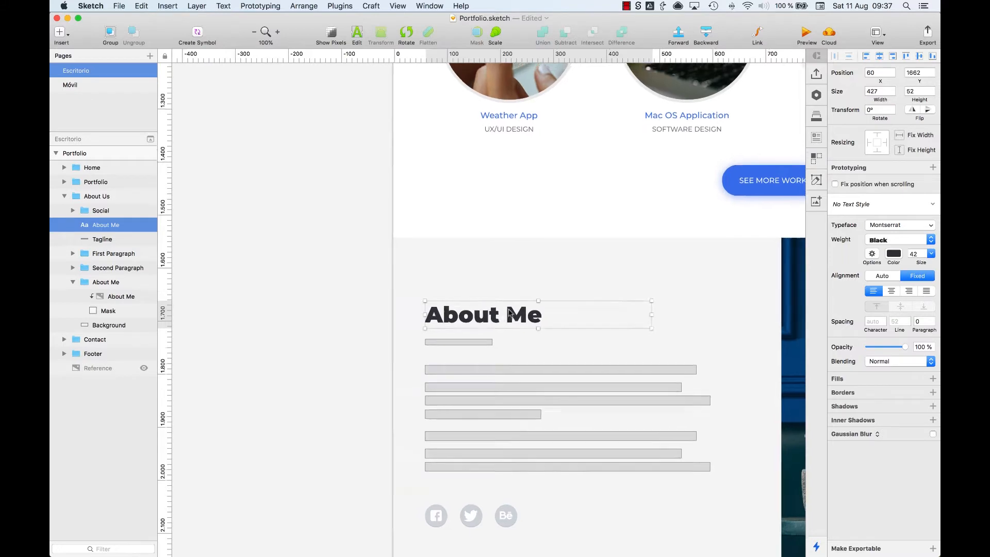
scroll(508, 312, "up", 5)
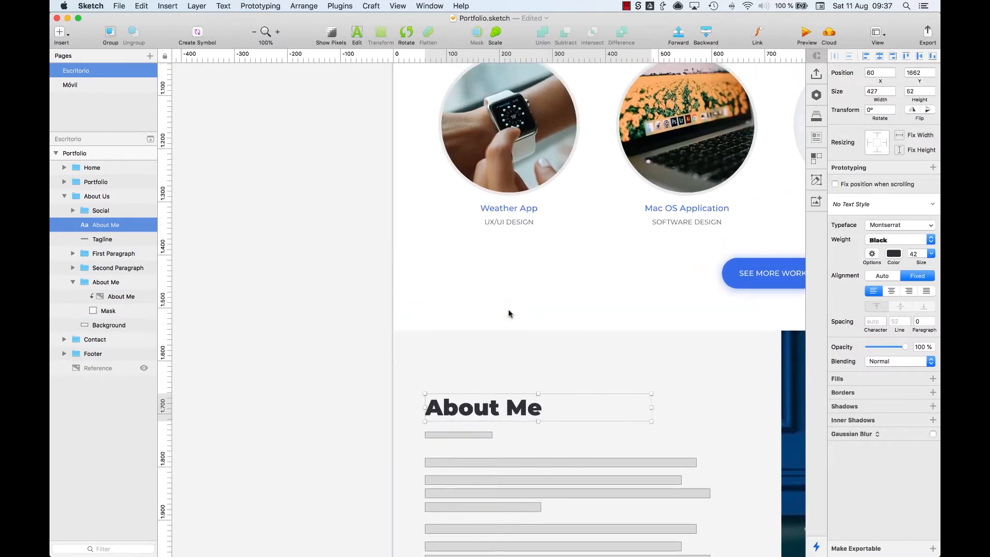
left_click(490, 225)
key("Escape")
key("Escape")
left_click(451, 435, "super")
key("super+2")
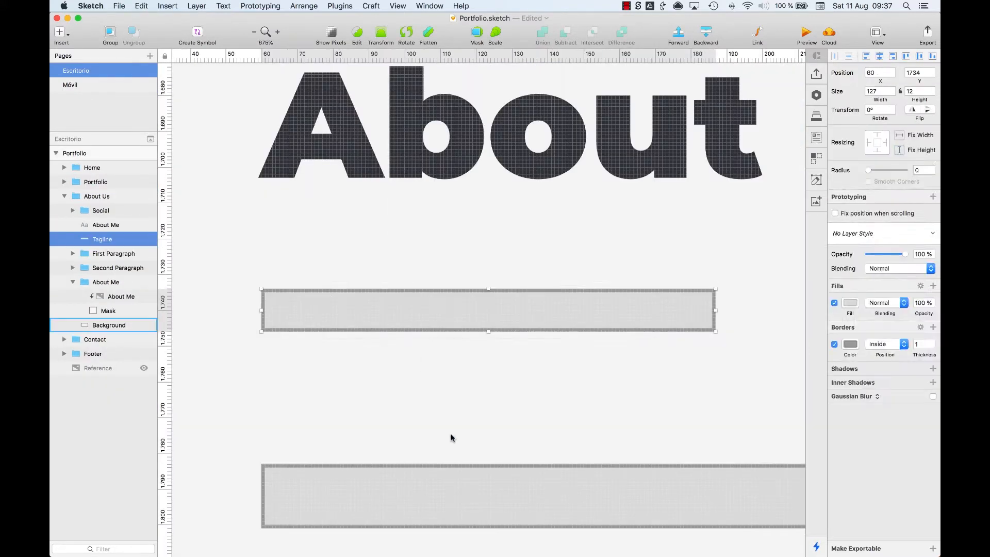
key("super+v")
left_click_drag(416, 319, 355, 319)
left_click(639, 312)
key("BackSpace")
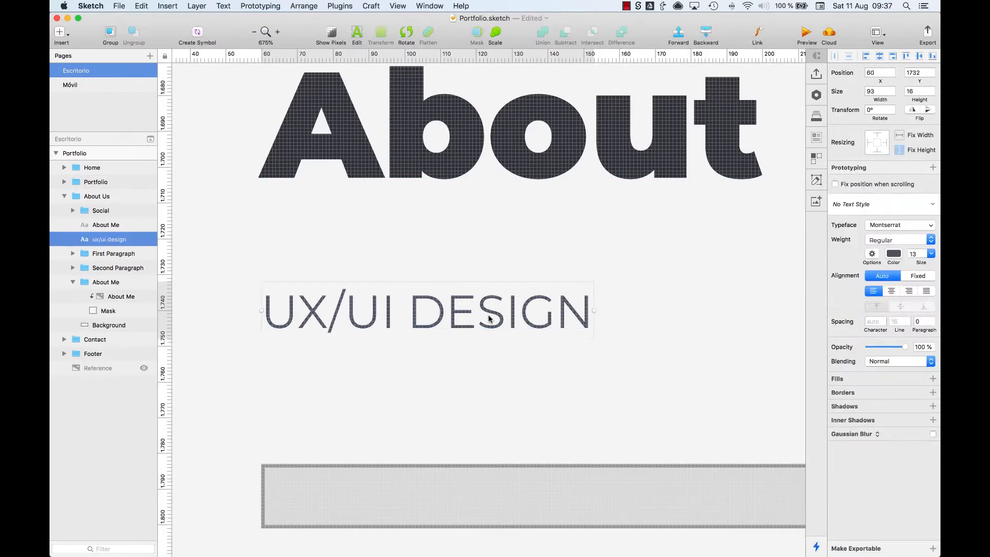
- Change the copied tagline text to "my personal bio"
double_click(552, 318)
type("my personal bio")
key("Escape")
key("super+0")
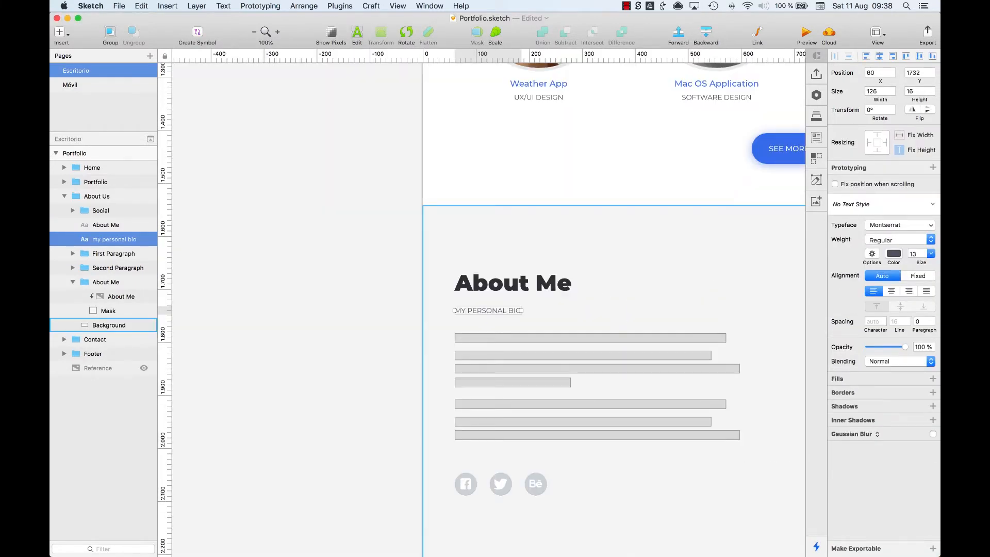
scroll(512, 325, "right", 3)
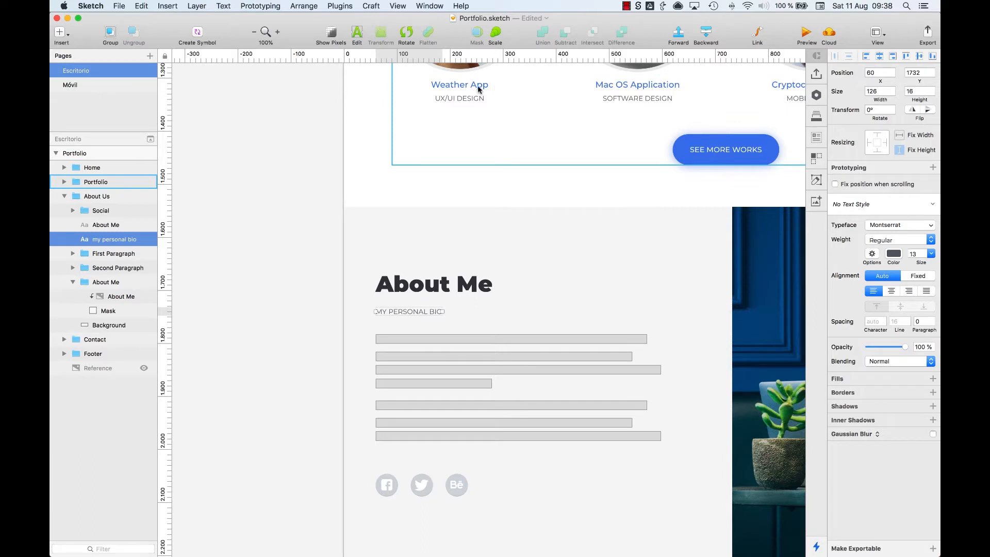
- Draw a text box about 548 by 215 over both About Us paragraph placeholders and fill it with the two-paragraph personal bio
left_click(512, 355)
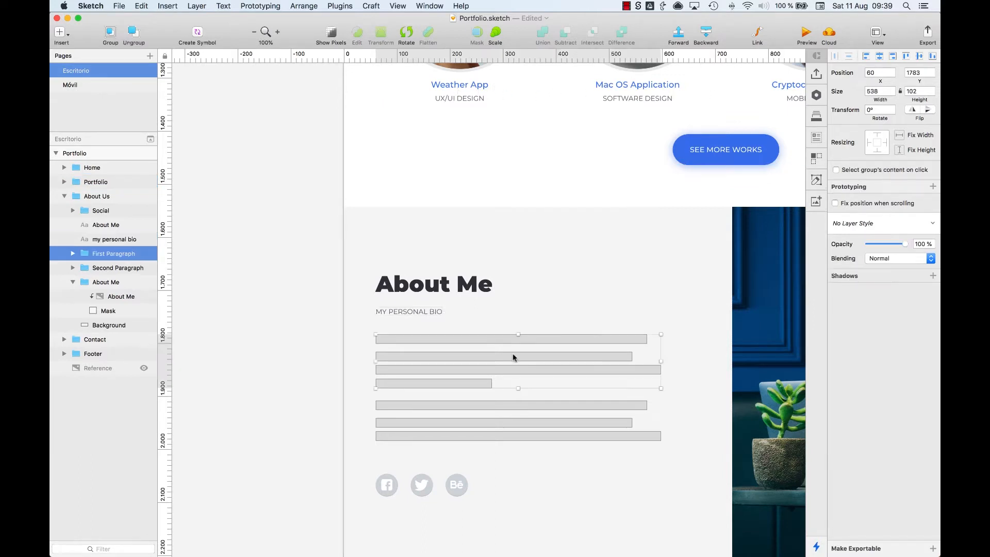
key("t")
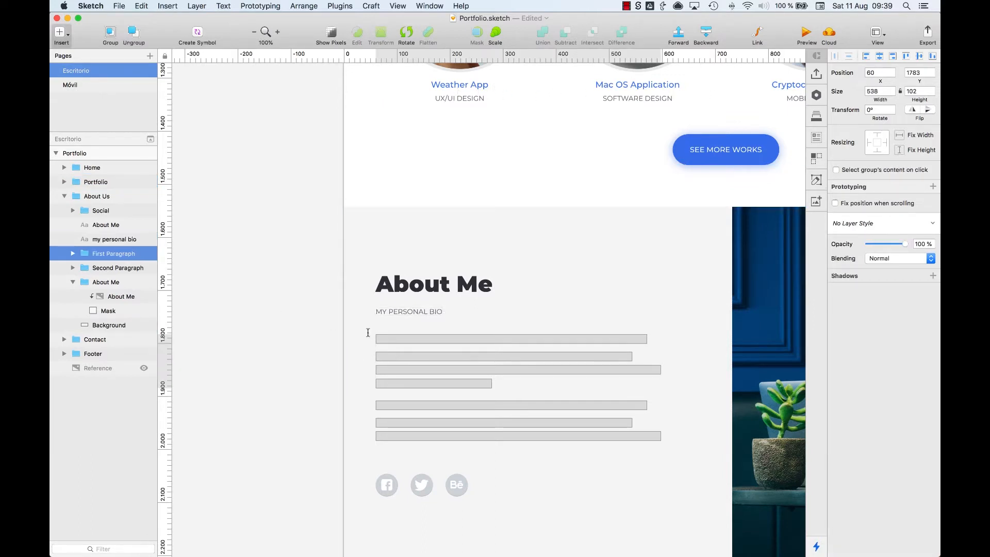
left_click_drag(375, 332, 673, 447)
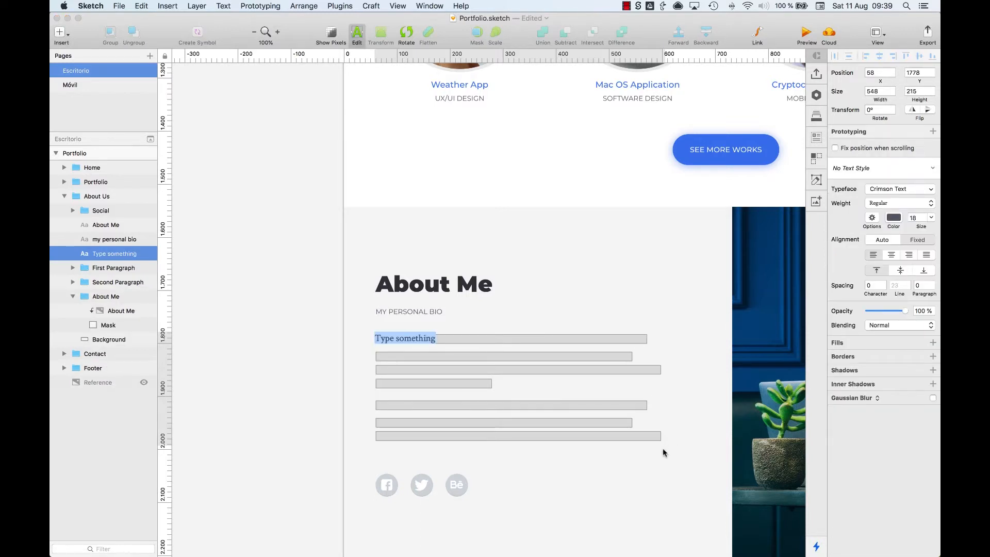
type("I’m Juan Martín García — a designer, front-end developer, teacher and speaker from Argentina. I have a Degree in Graphic Design, and I’ve worked for companies across the globe, as well as an outsourcing partner for many web and design agencies.  Since 2016 I’ve partnered the UX/UI Studio Cacao, and I spend most of my time there researching, designing and developing digital products, mainly websites, apps, and e-commerce websites.")
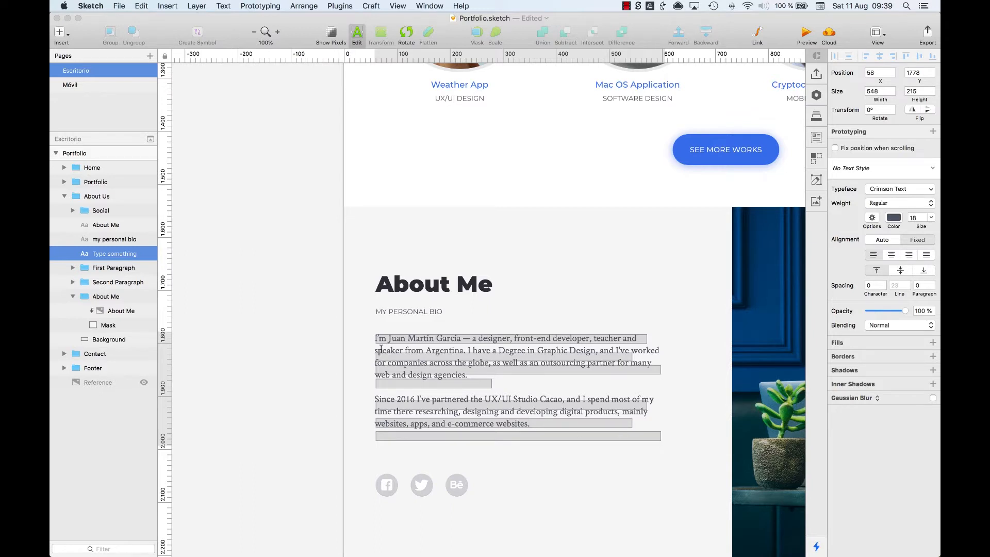
key("Escape")
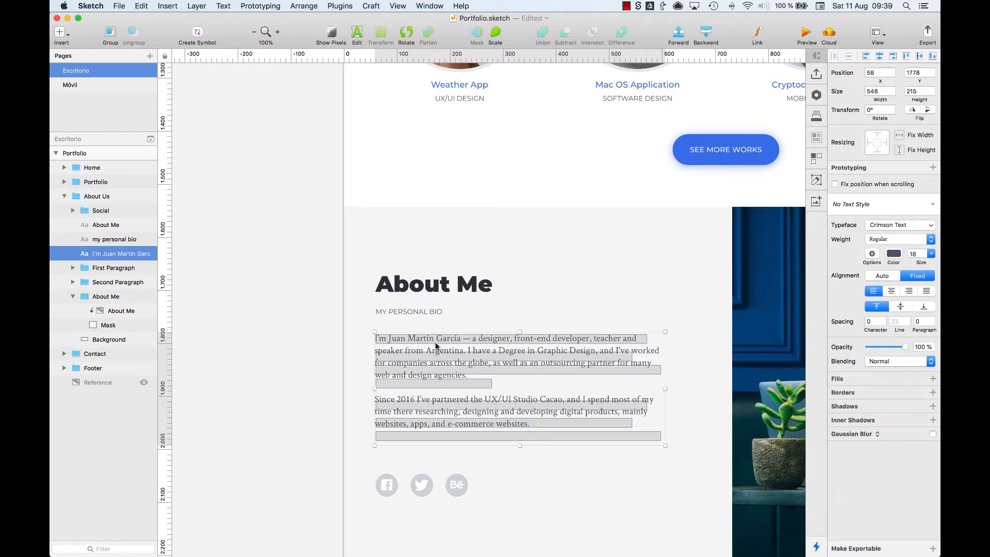
- Move the bio text box down to Y 1783 and show the layout grid
left_click_drag(436, 343, 435, 346)
key("z")
left_click_drag(341, 314, 703, 462)
left_click(919, 252)
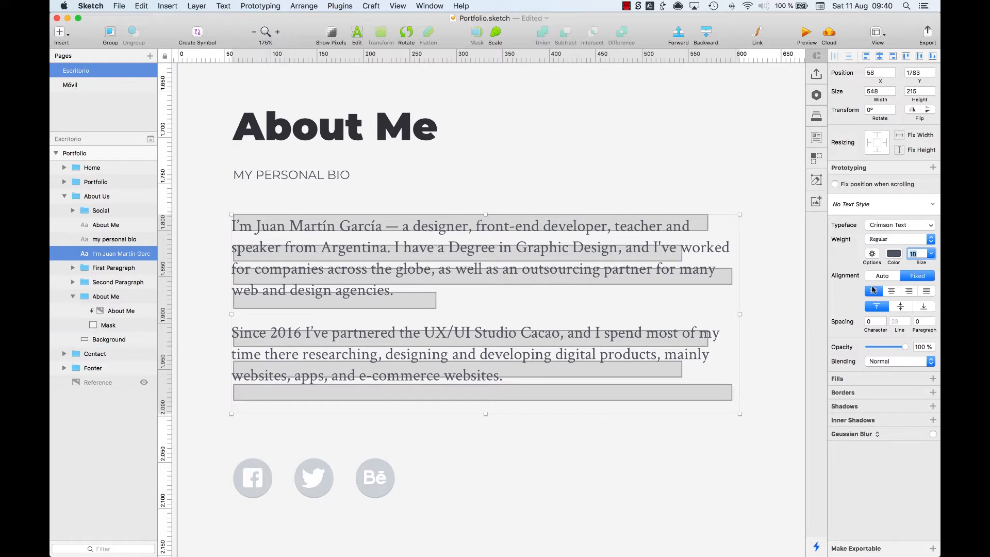
key("ctrl+l")
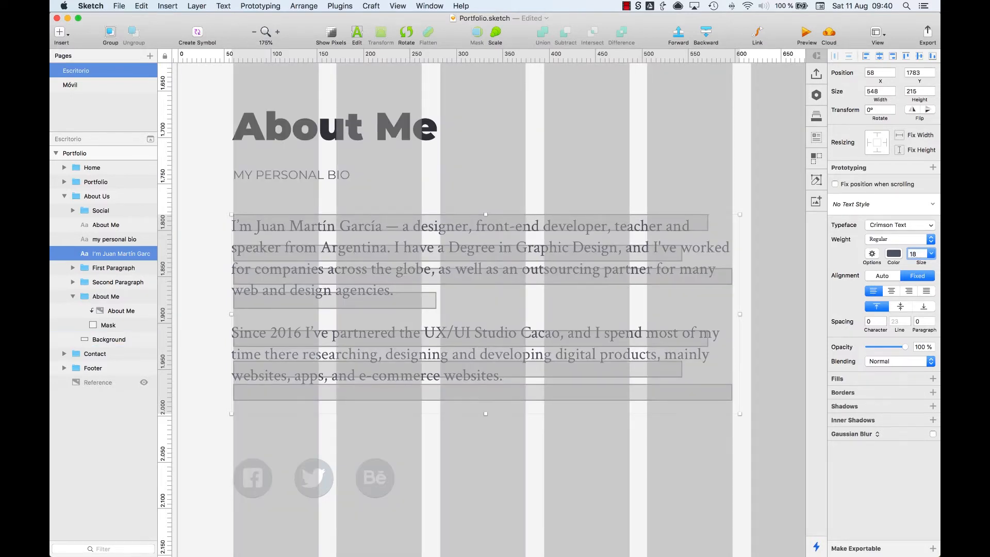
- Narrow the bio text box to 538 to fit the grid columns and set its line spacing to 26
mouse_move(740, 314)
left_mouse_down()
mouse_move(694, 314)
mouse_move(730, 314)
left_mouse_up()
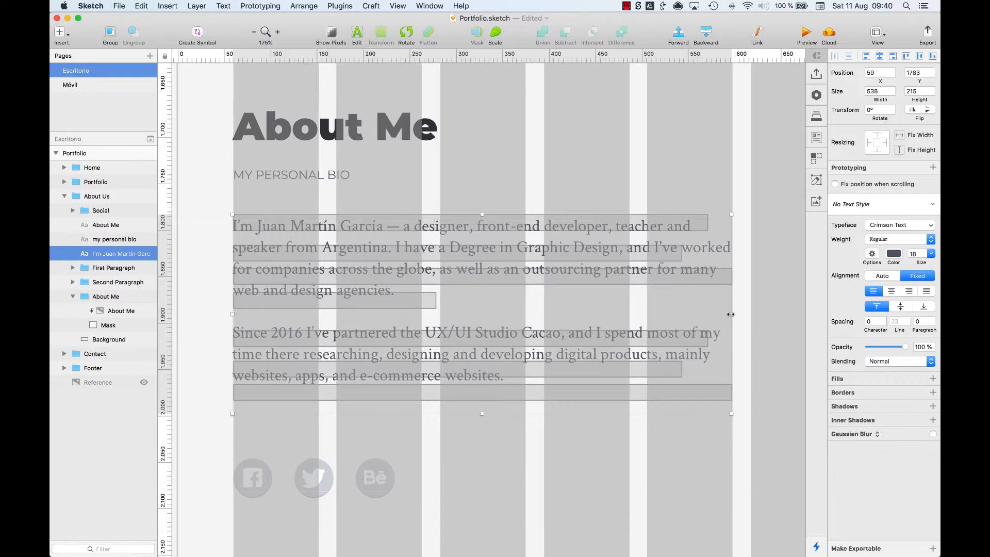
left_click(895, 320)
type("26")
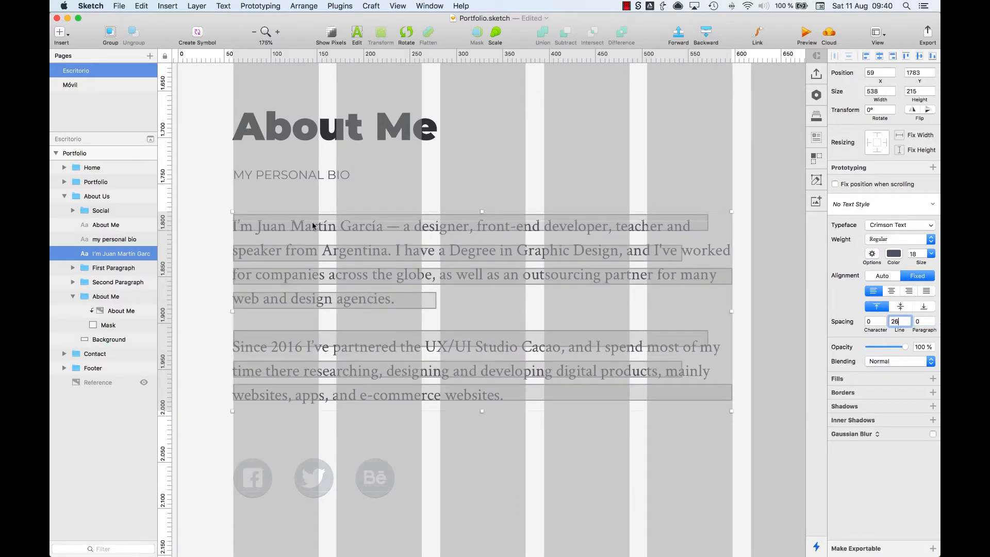
- Recolour the person's full name and the word "Cacao" in the bio text with the blue document colour
double_click(313, 227)
left_click(259, 227)
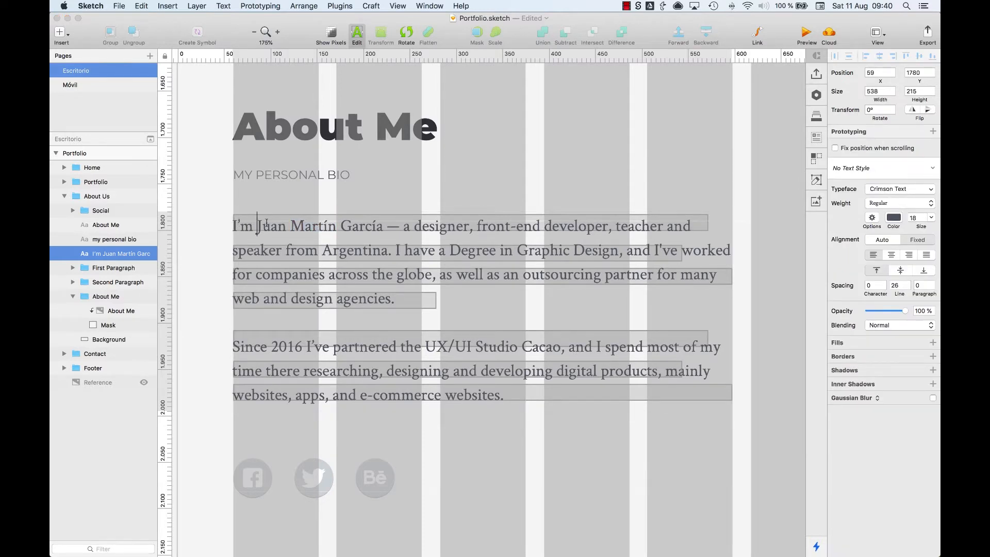
left_click(382, 227, "shift")
left_click(894, 217)
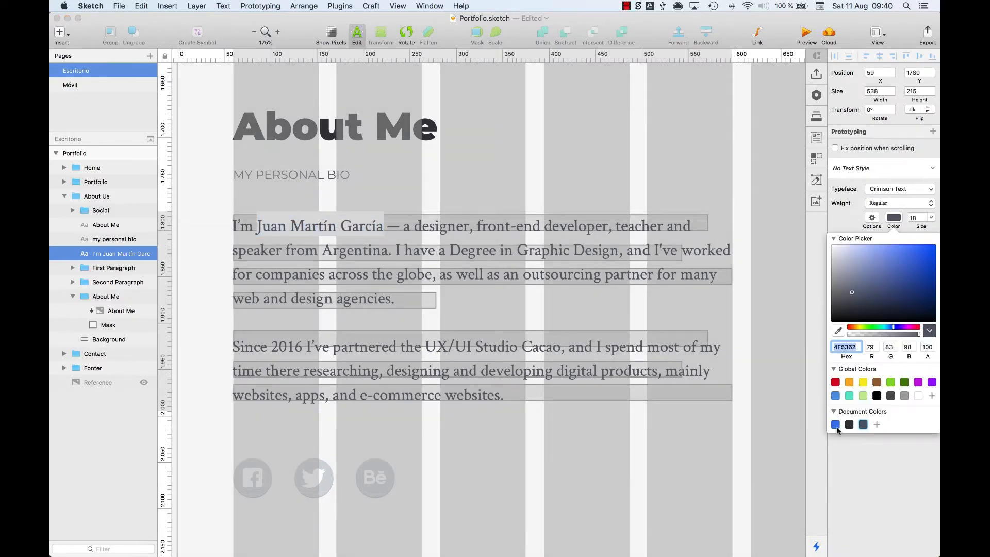
left_click(836, 425)
double_click(541, 347)
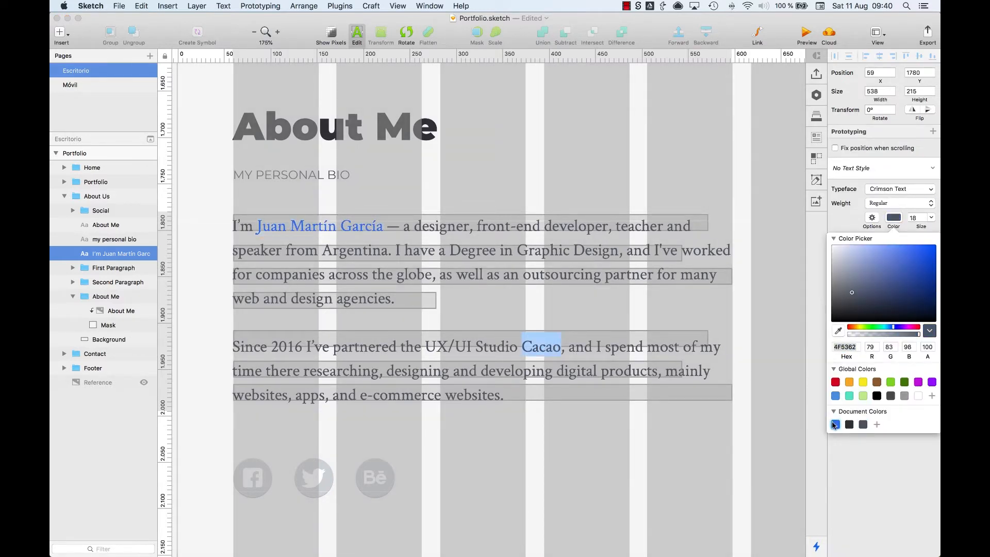
left_click(836, 424)
key("Escape")
- Delete the First Paragraph and Second Paragraph placeholder groups, hide the layout grid and check the bio's spacing to the tagline
left_click(109, 268)
left_click(109, 283, "shift")
key("Delete")
key("ctrl+l")
left_click(336, 257)
key("alt")
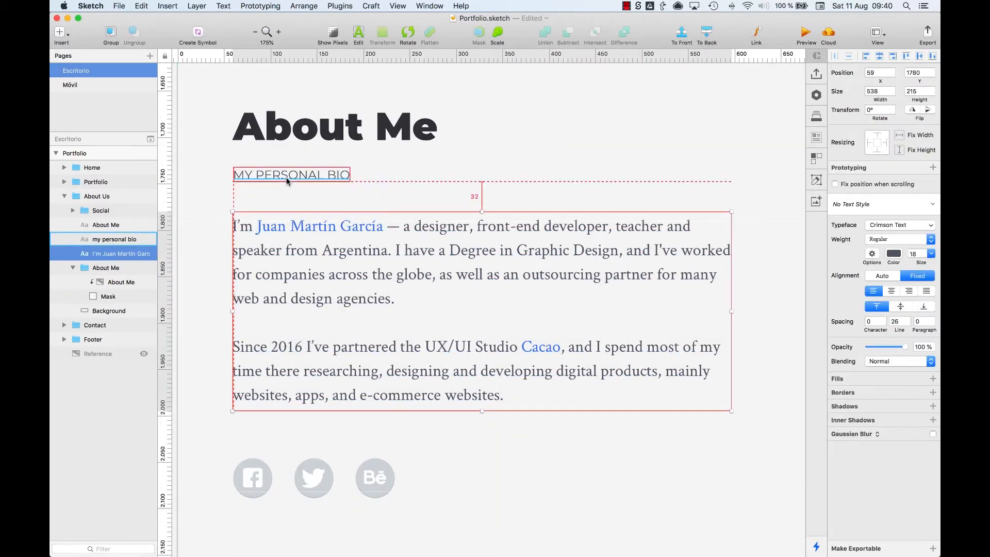
- Copy the "Recent Projects" heading group with its description from the Portfolio section
left_click(320, 472)
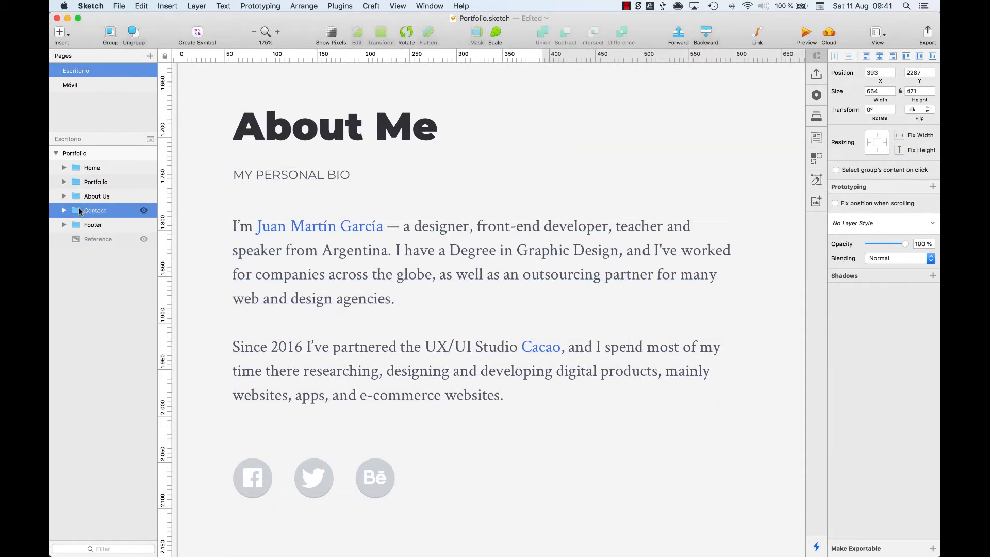
key("super+minus")
key("super+minus")
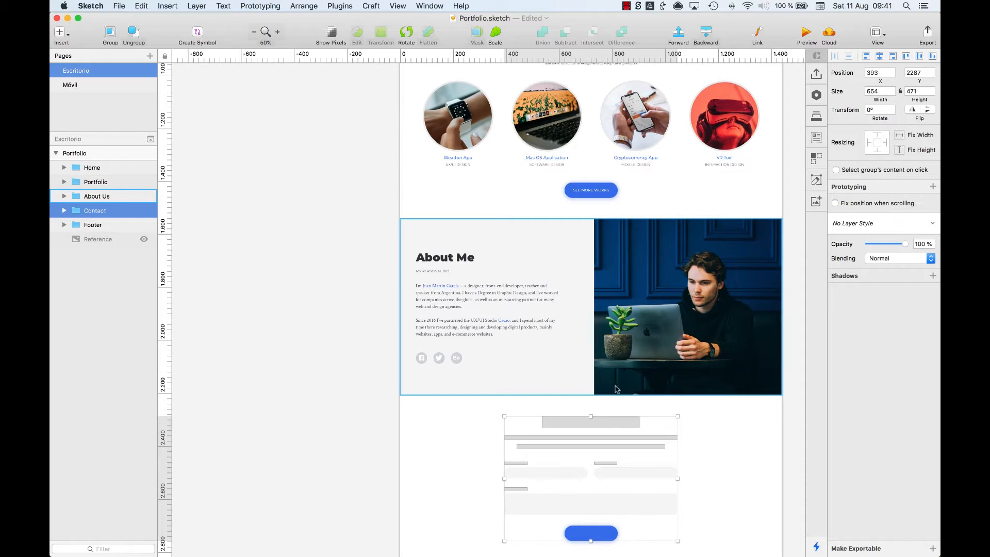
scroll(617, 389, "down", 5)
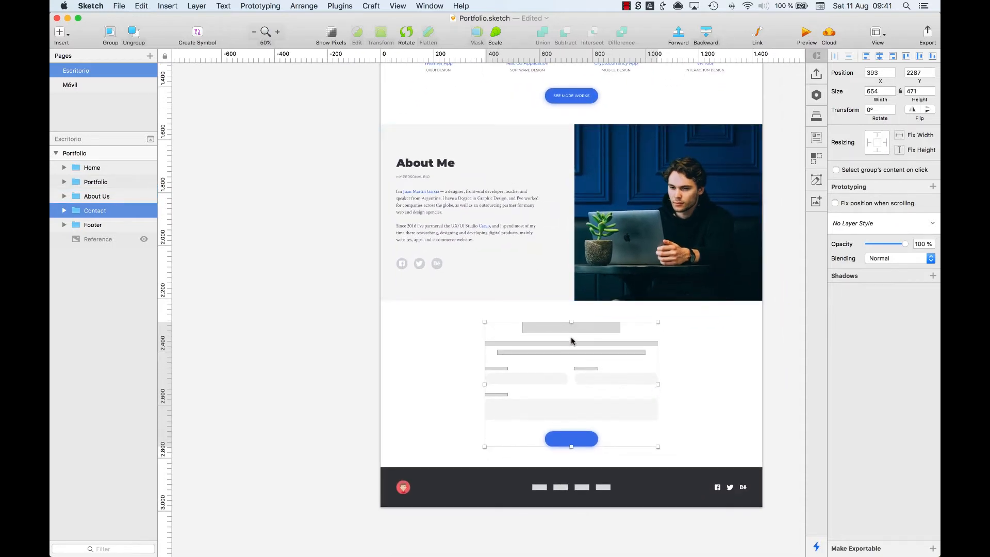
scroll(564, 334, "up", 15)
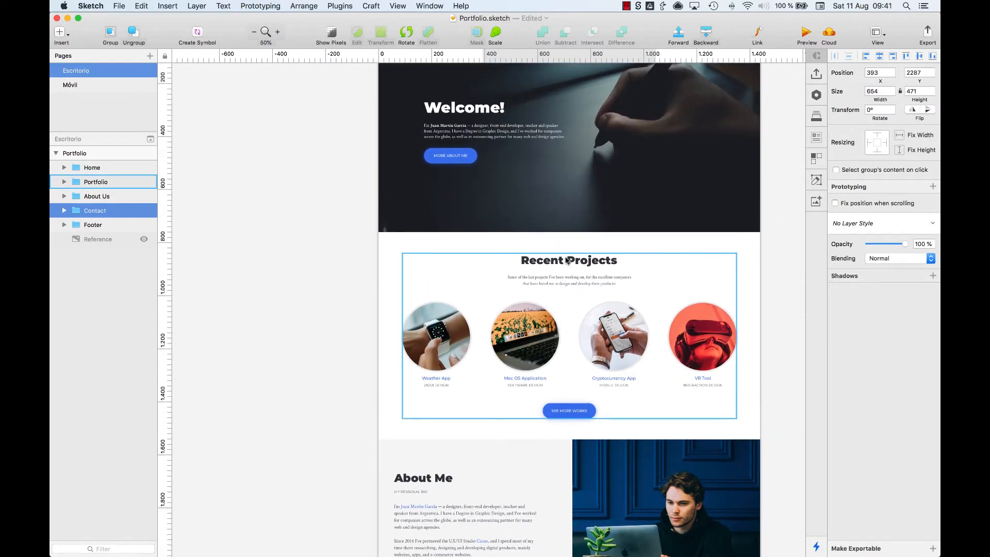
double_click(566, 260)
key("Escape")
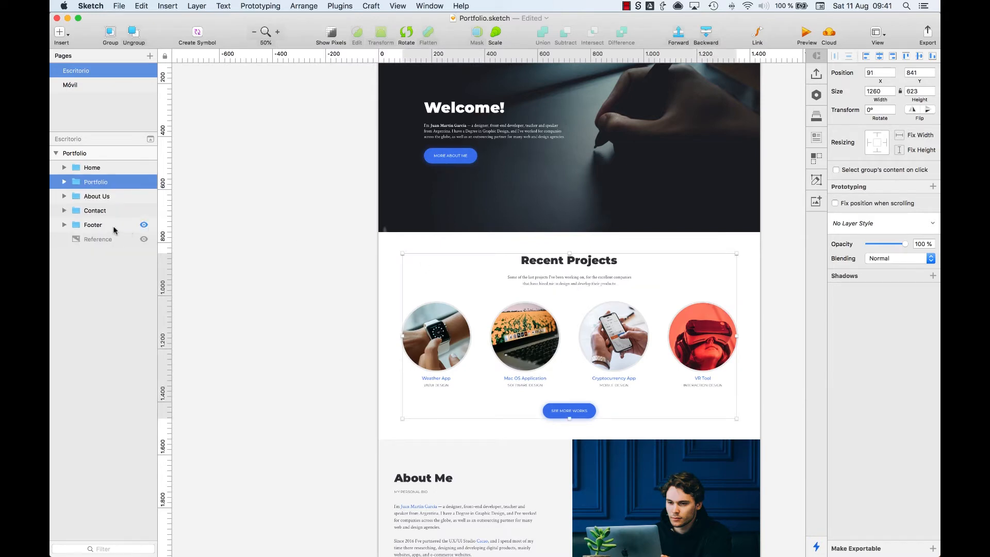
- Paste the heading group into the Contact group at X 395, Y 2287 and delete the placeholder Heading group
left_click(96, 214)
key("super+2")
left_click(64, 211)
key("super+v")
left_click(72, 225)
left_click_drag(412, 284, 414, 132)
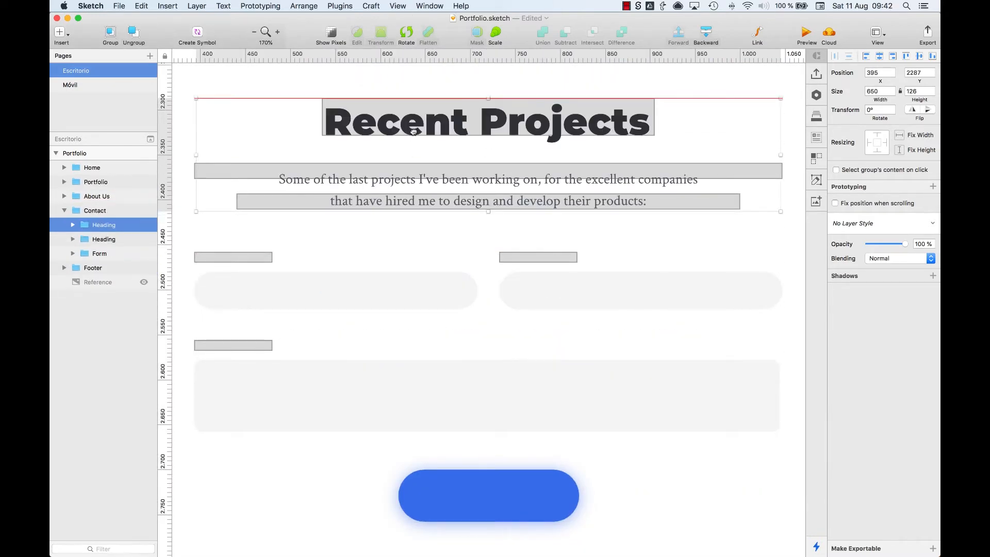
left_click(104, 241)
key("BackSpace")
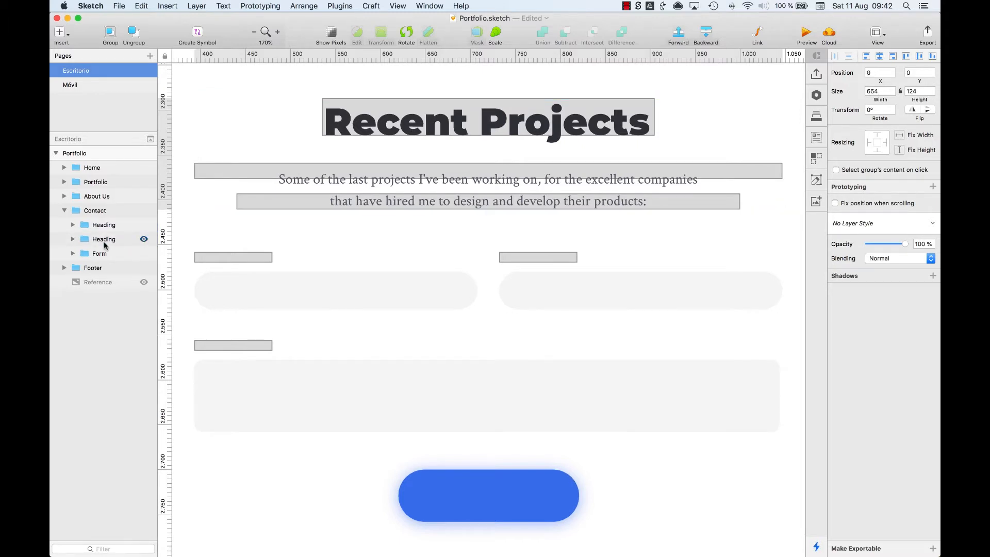
- Change the Contact heading to "Contact Me" and its description to "If you want to hire me to design / develop your website / app, do not hesitate to write me!"
double_click(571, 138)
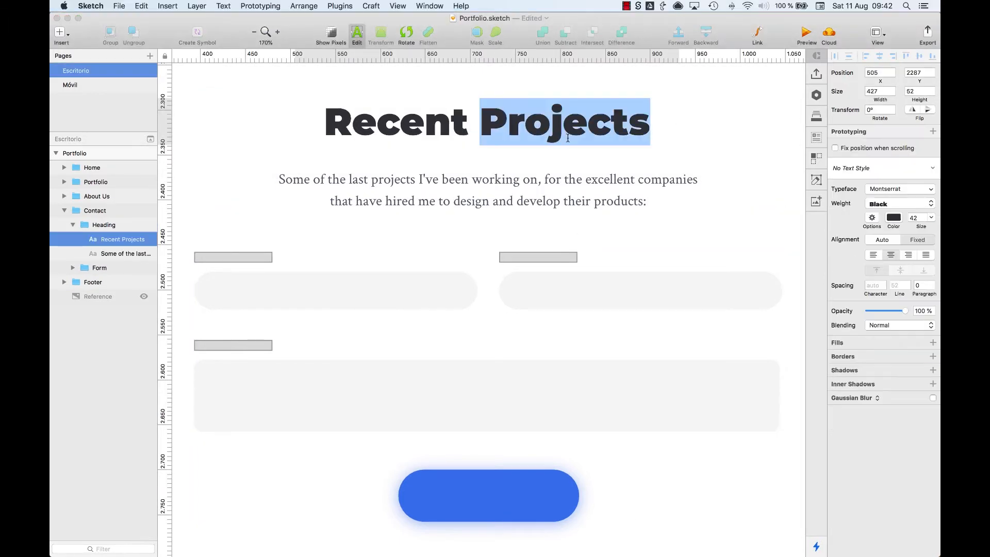
type("Contact Me")
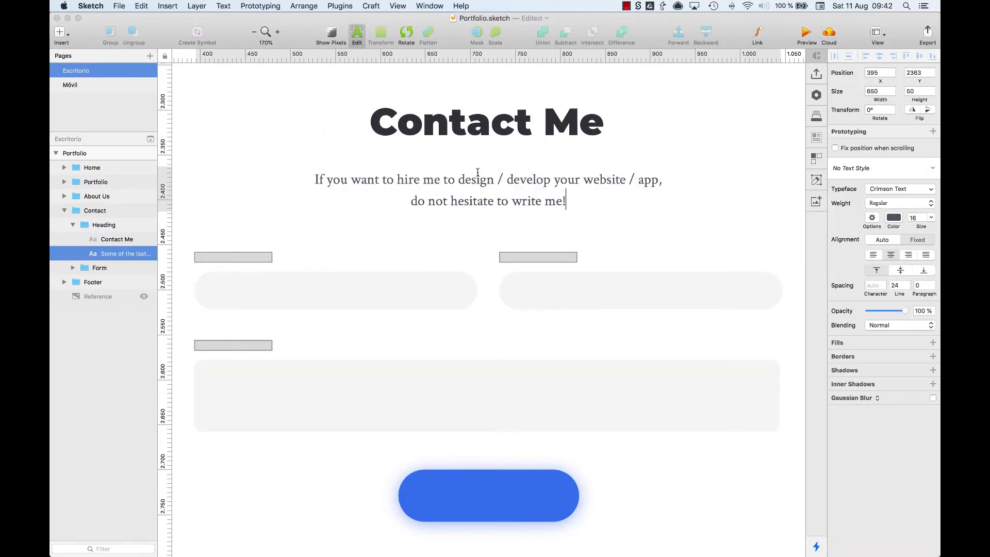
left_click(464, 265)
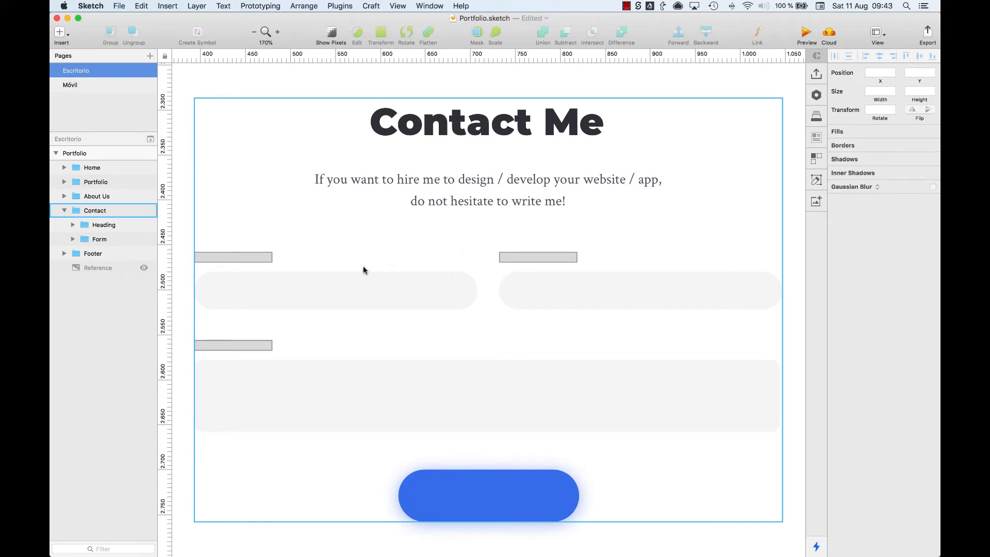
- Replace the three Contact form label placeholders with copied uppercase text reading "name", "email" and "your message"
left_click(204, 268)
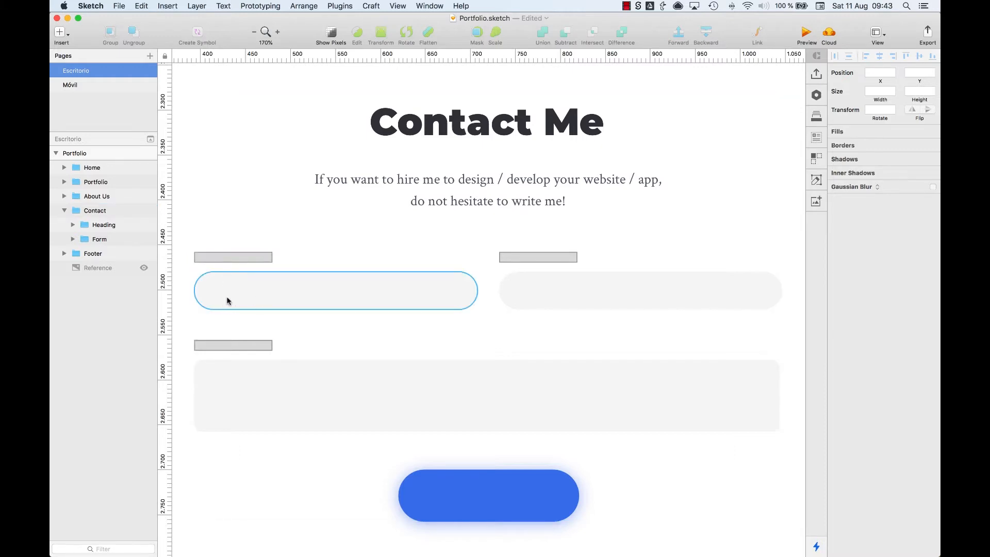
left_click(272, 225)
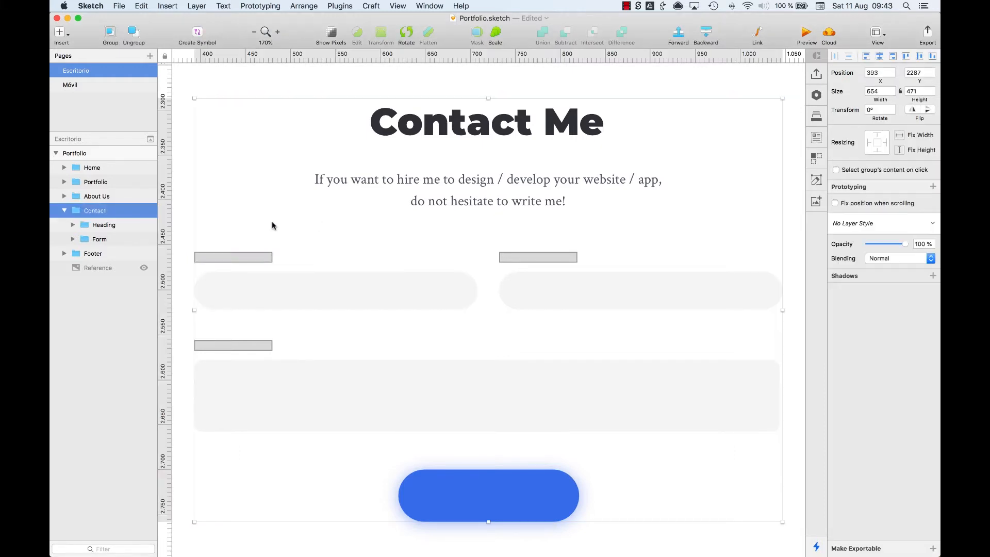
key("super+0")
scroll(272, 226, "up", 10)
left_click(389, 310, "super")
key("super+c")
scroll(389, 311, "down", 10)
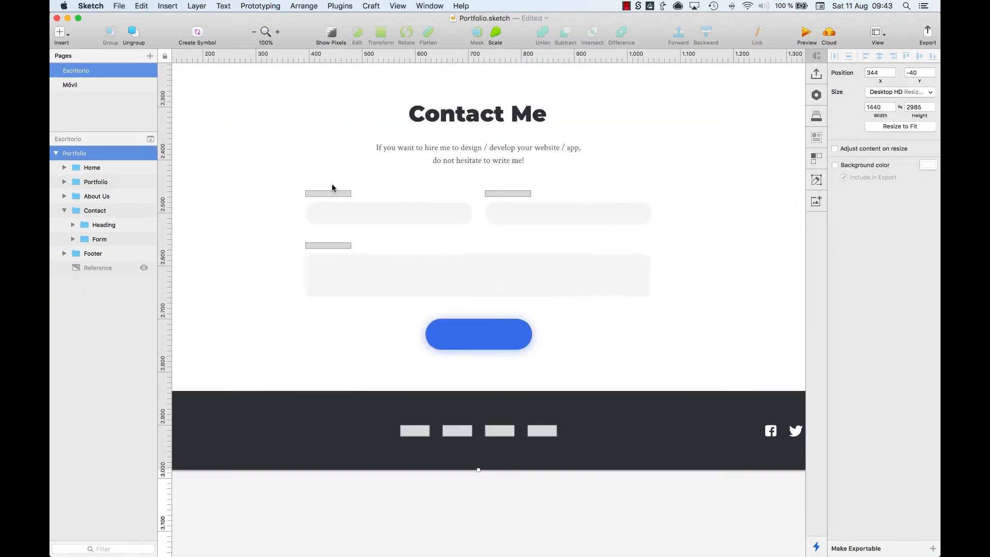
left_click(332, 191, "super")
key("super+v")
key("super+2")
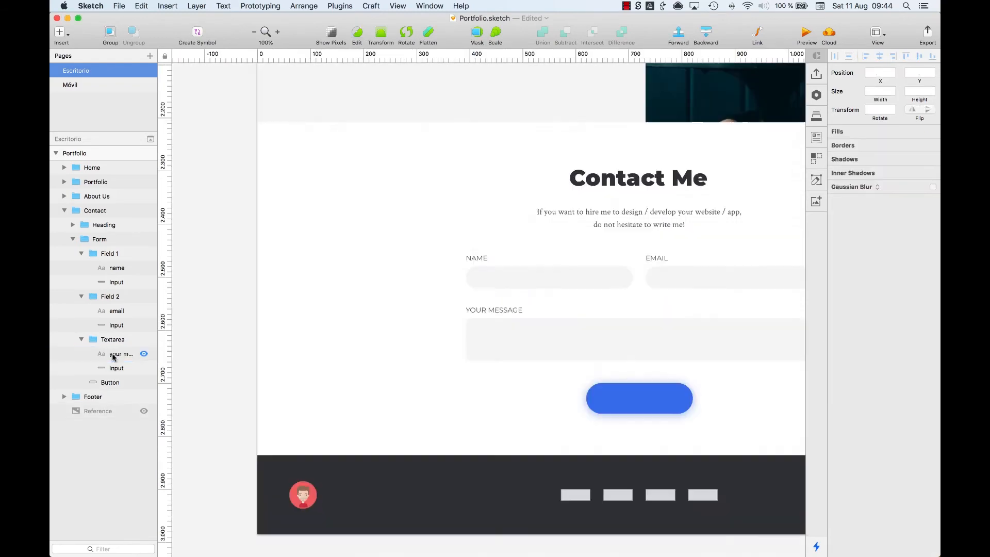
left_click(429, 215)
- Copy the "see more works" button text into the Name input at X 406, Y 2492 and colour it dark grey
scroll(575, 276, "right", 7)
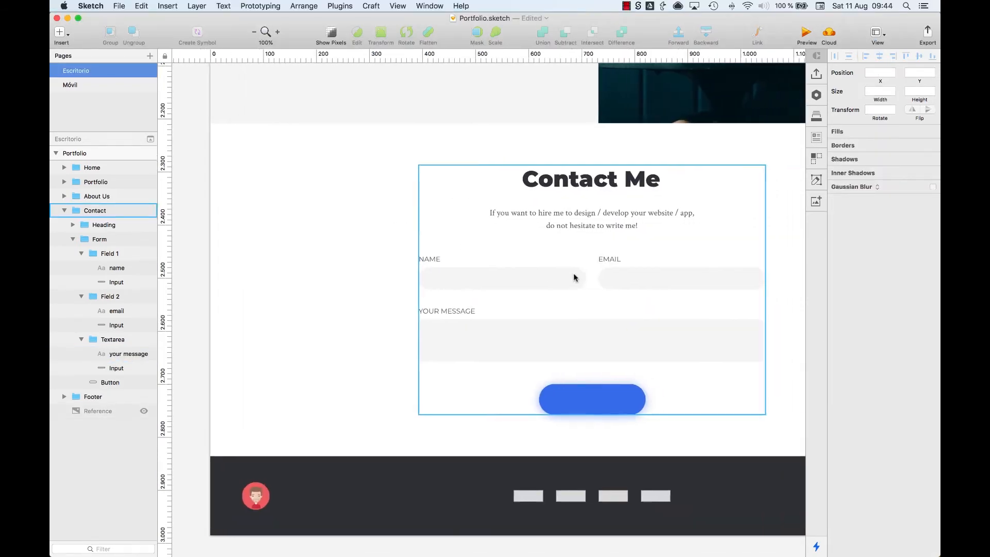
scroll(406, 280, "up", 20)
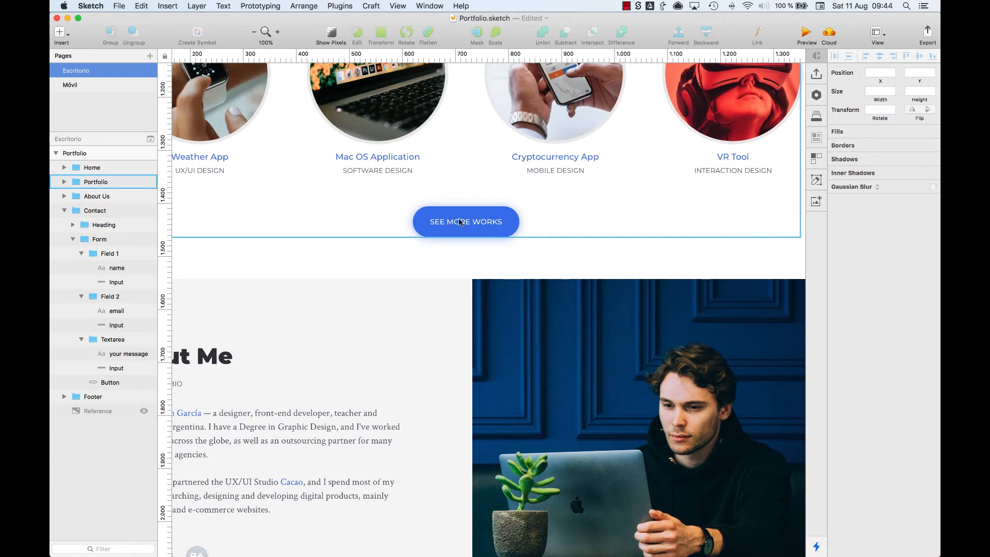
left_click(460, 222, "super")
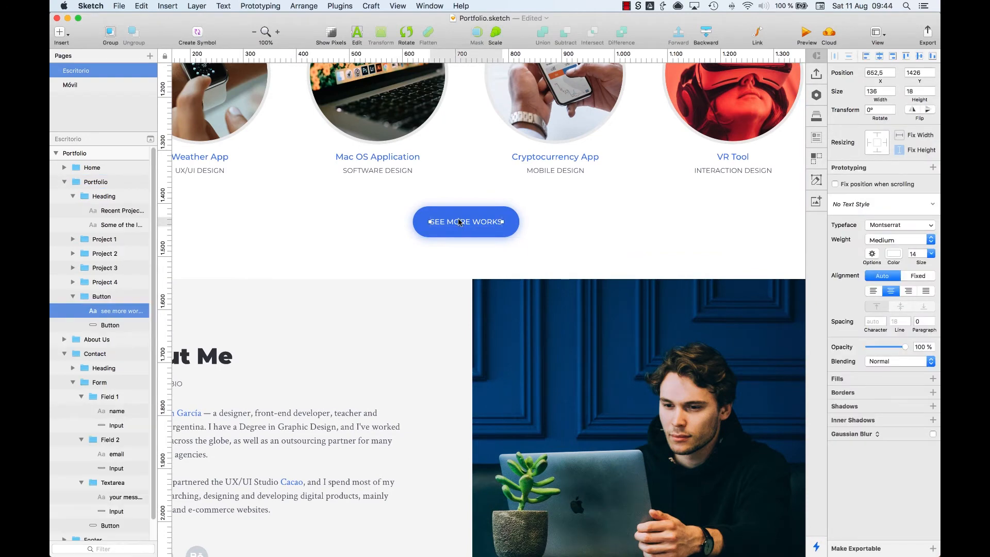
key("Escape")
scroll(452, 248, "down", 11)
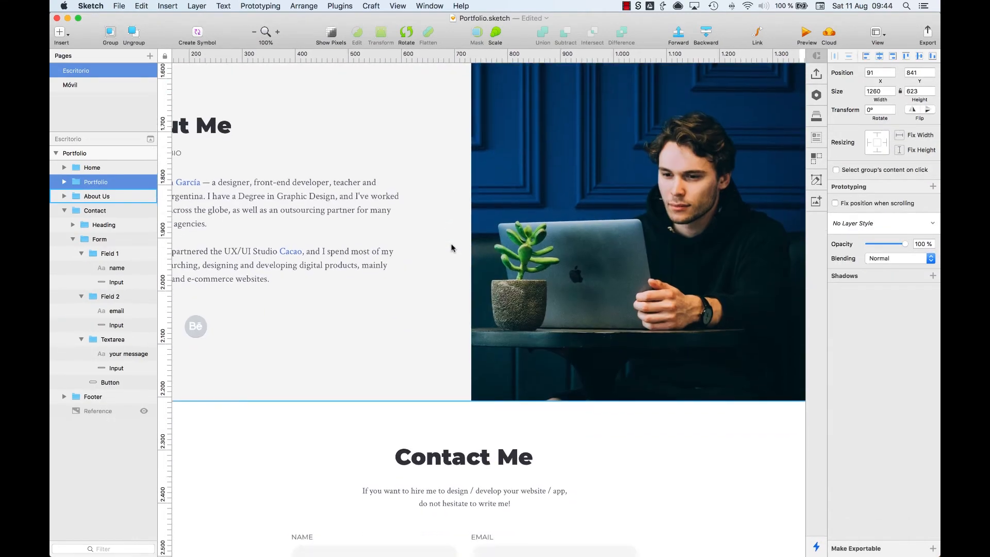
left_click(335, 208, "super")
key("super+2")
key("super+v")
left_click_drag(390, 323, 258, 323)
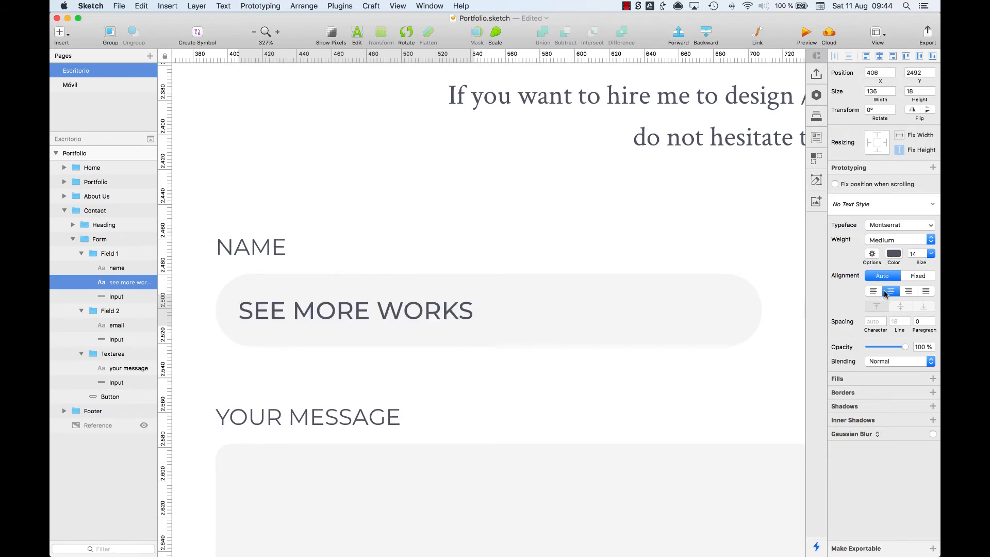
- Left-align the Name input's text, set its text transform to None and its weight to Regular
left_click(873, 255)
left_click(871, 333)
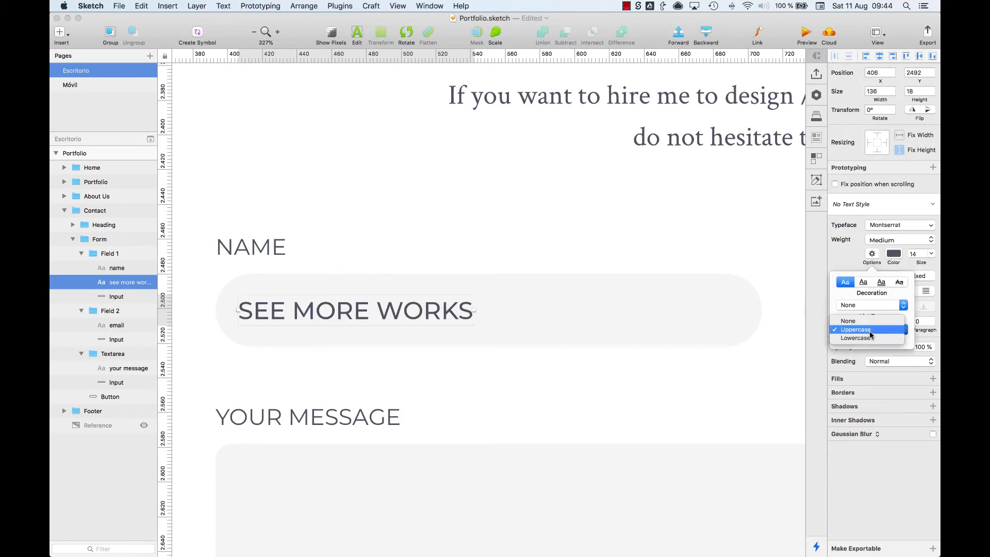
left_click(866, 321)
left_click(903, 241)
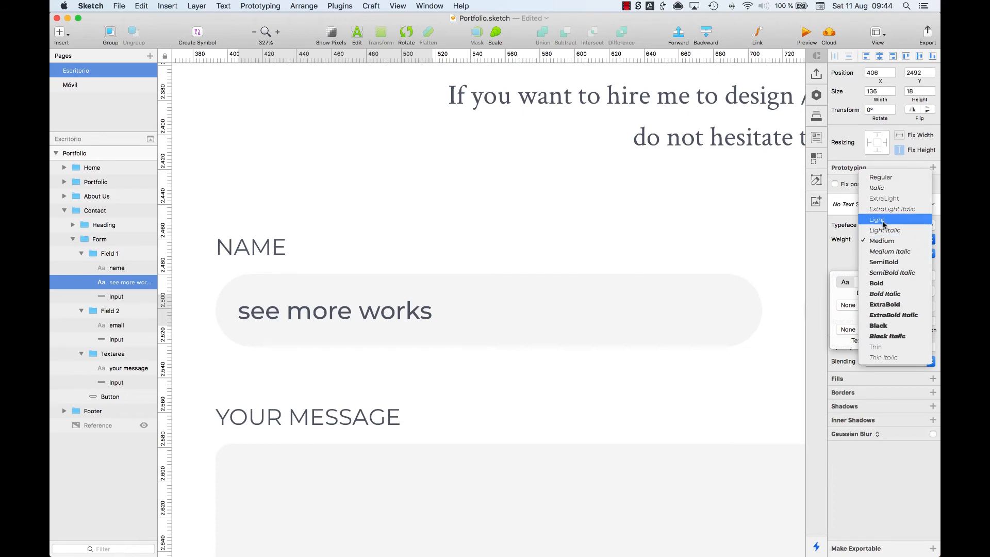
left_click(883, 178)
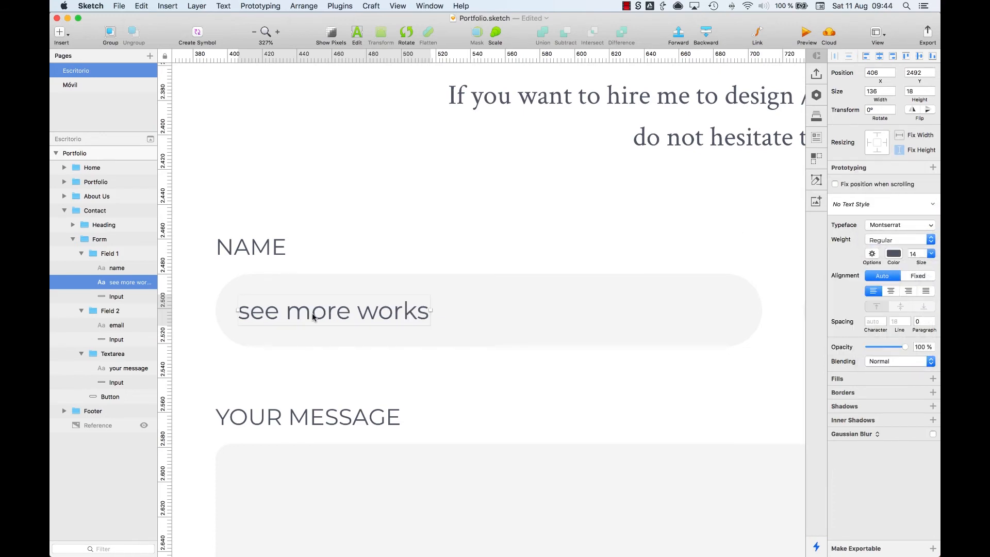
- Replace the Name input's text with a sample first name
key("Return")
type("Denis")
key("Escape")
key("super+0")
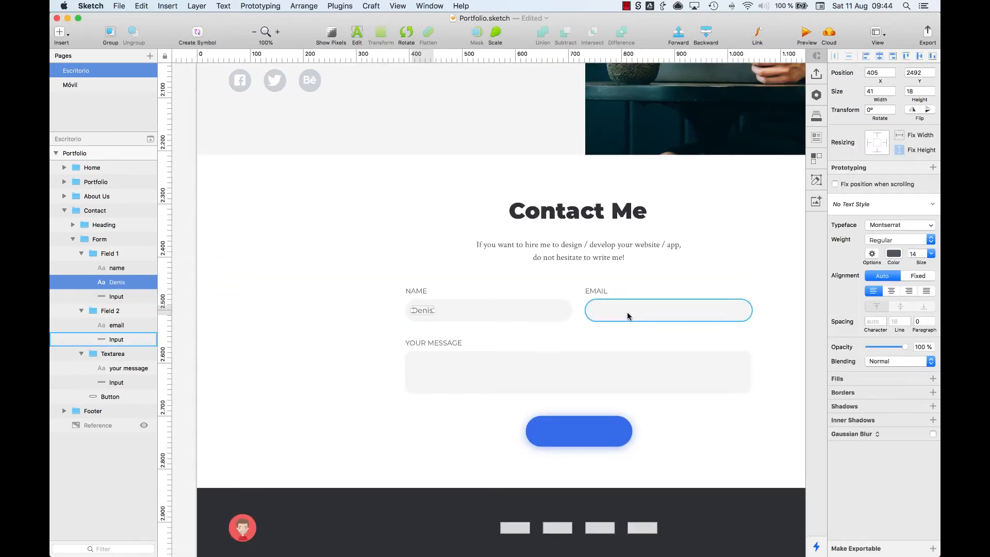
- Paste the sample text into the Email input at X 744, Y 2492, change it to a sample email address and collapse both field groups
left_click(627, 315)
key("super+2")
type("Denis")
left_click_drag(488, 315, 274, 315)
key("Return")
type("emai")
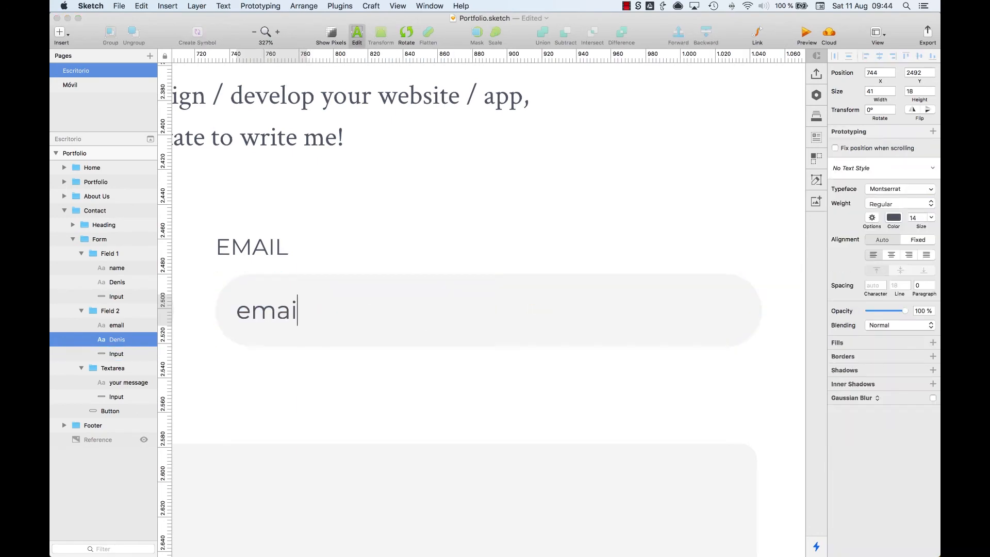
key("Escape")
key("Escape")
key("super+0")
left_click(81, 254)
left_click(81, 267)
- Paste the sample text into the message box at X 406, Y 2590 and change it to "Write here your message"
left_click(344, 375)
scroll(344, 375, "left", 3)
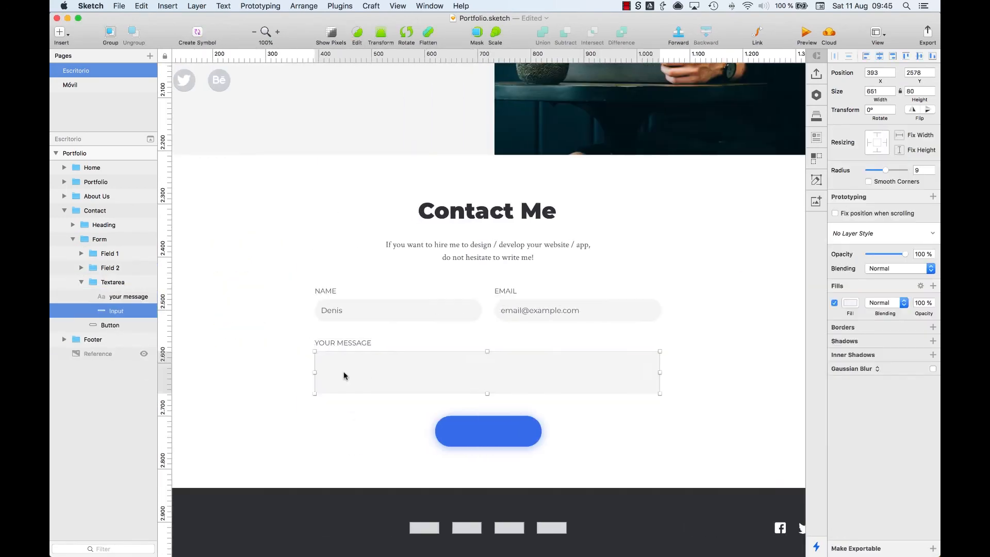
key("super+2")
key("super+v")
left_click_drag(242, 322, 225, 294)
key("alt")
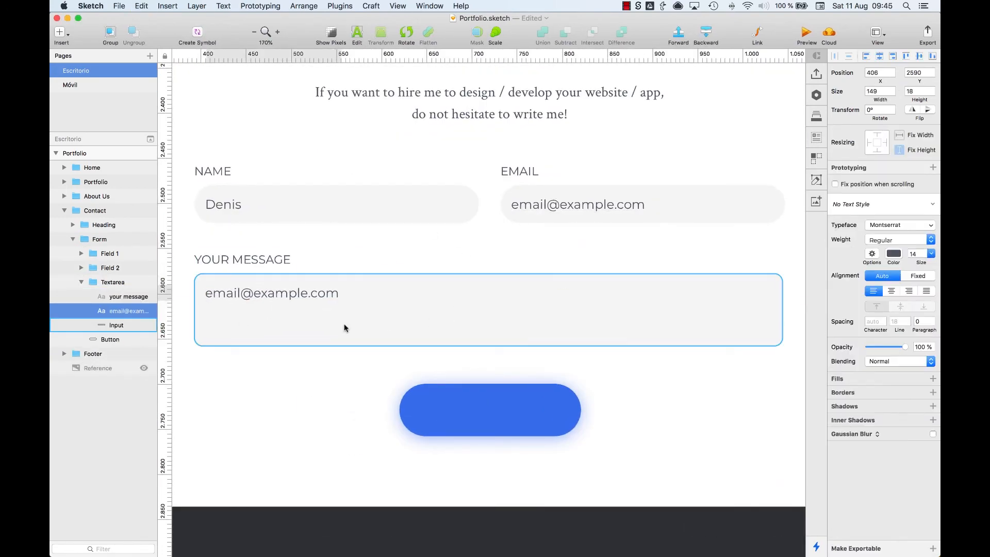
key("Return")
type("Write here your message")
key("Escape")
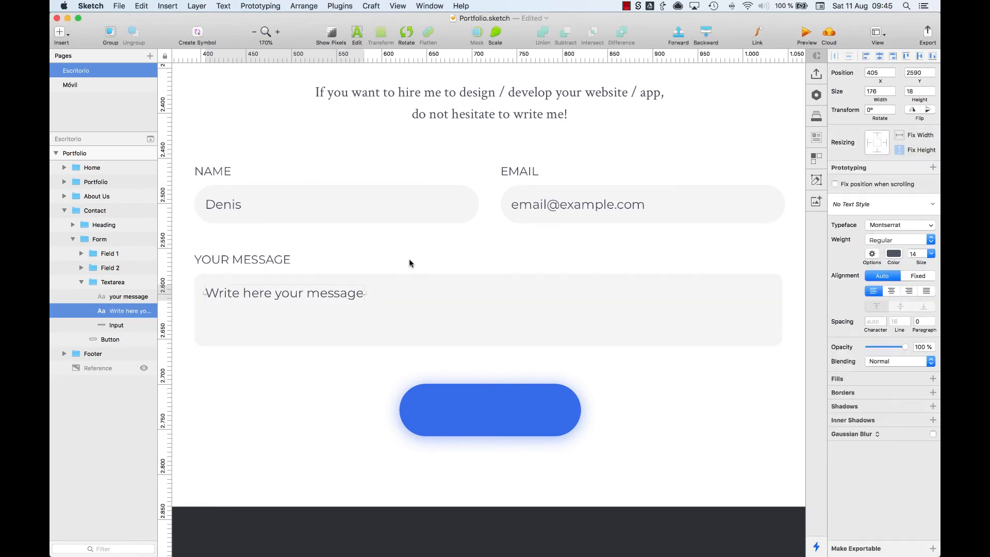
- Replace the blank Contact form button with a copy of the Portfolio section's "see more works" button
left_click(490, 400)
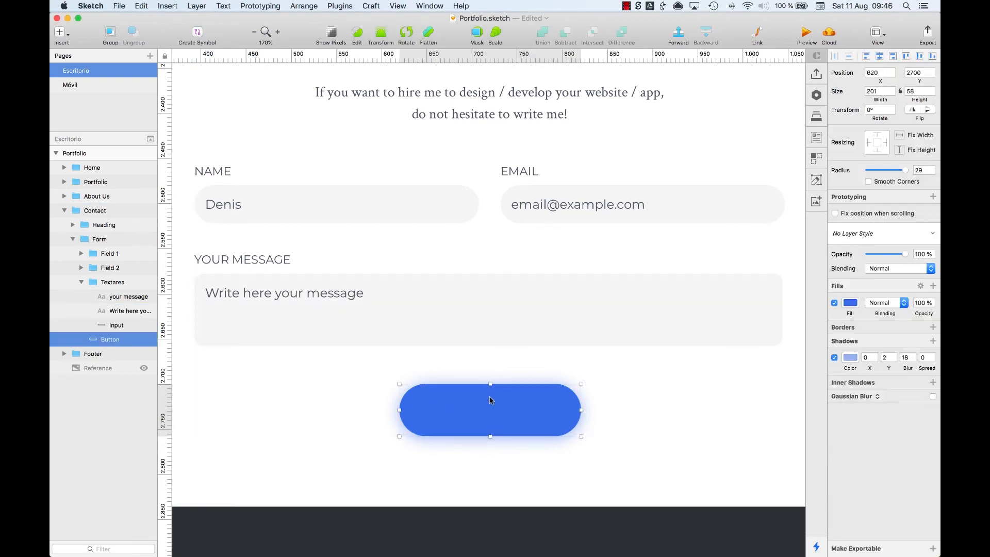
key("super+0")
scroll(482, 371, "up", 15)
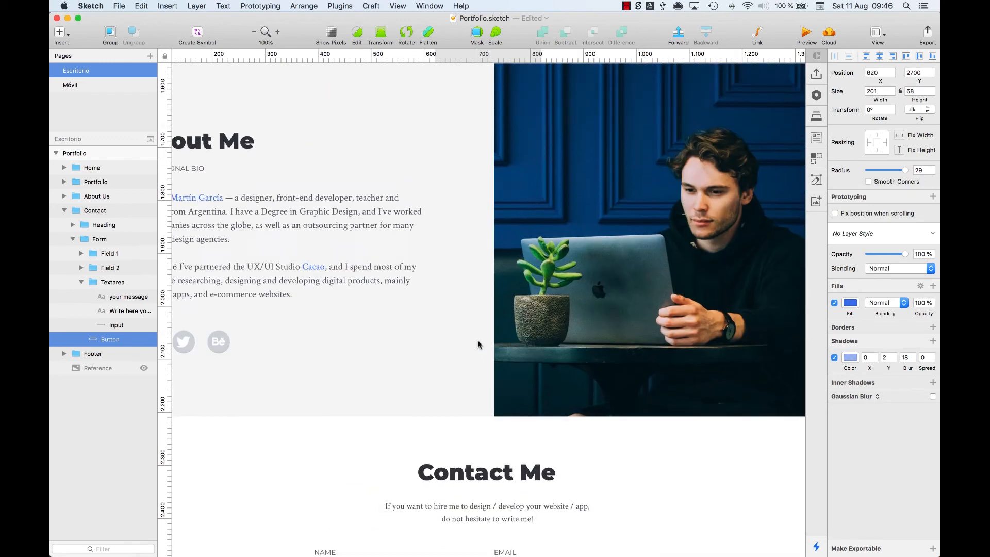
scroll(478, 341, "up", 1)
left_click(504, 378)
key("super+c")
scroll(506, 378, "down", 15)
left_click(444, 343)
key("super+2")
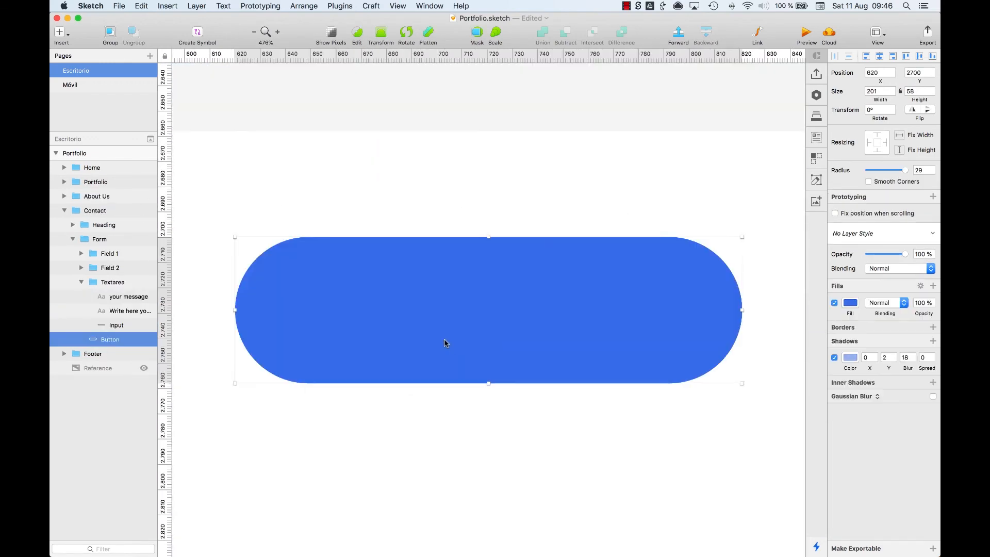
key("super+v")
left_click(103, 357)
- Change the Contact form button's text to "submit"
double_click(548, 309)
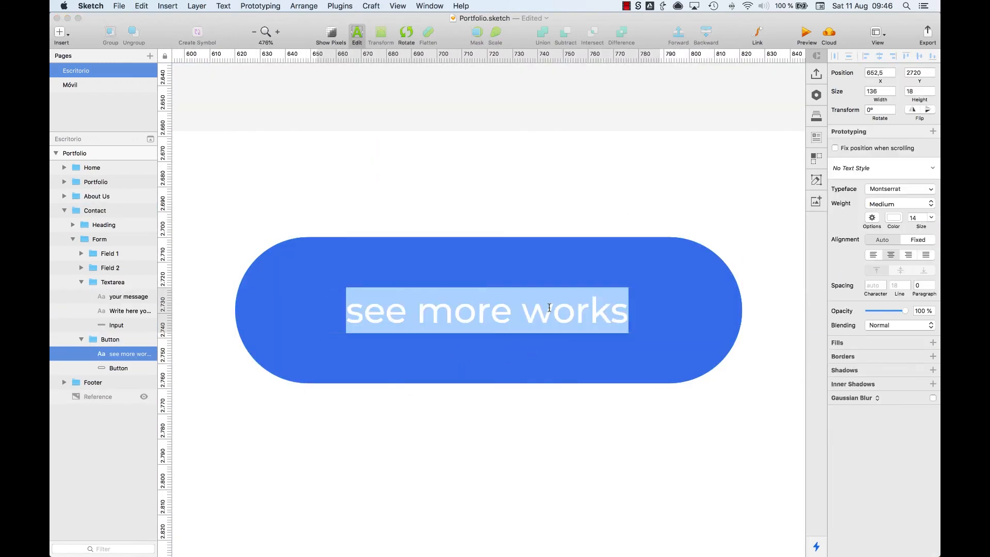
type("submit")
key("Escape")
key("Escape")
key("Escape")
key("Escape")
key("super+0")
key("super+minus")
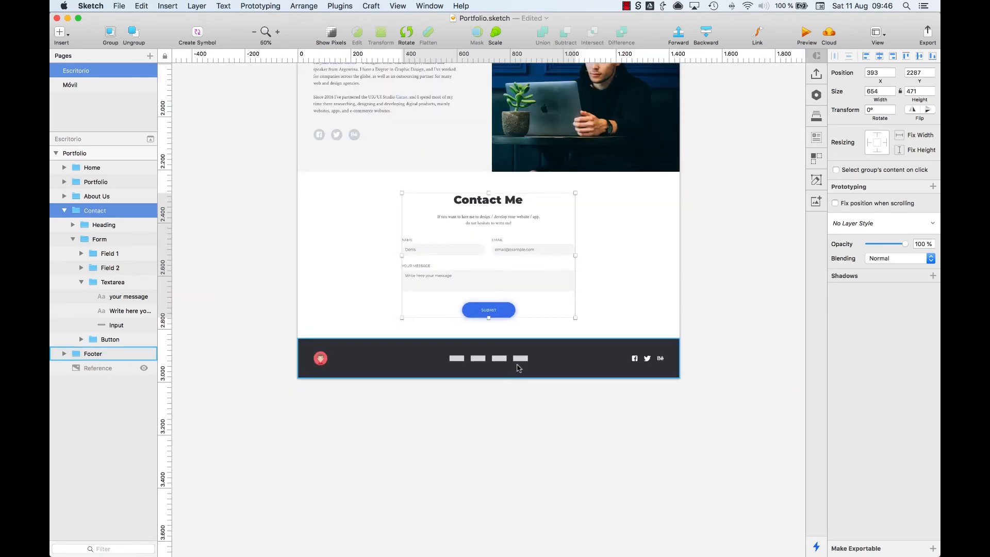